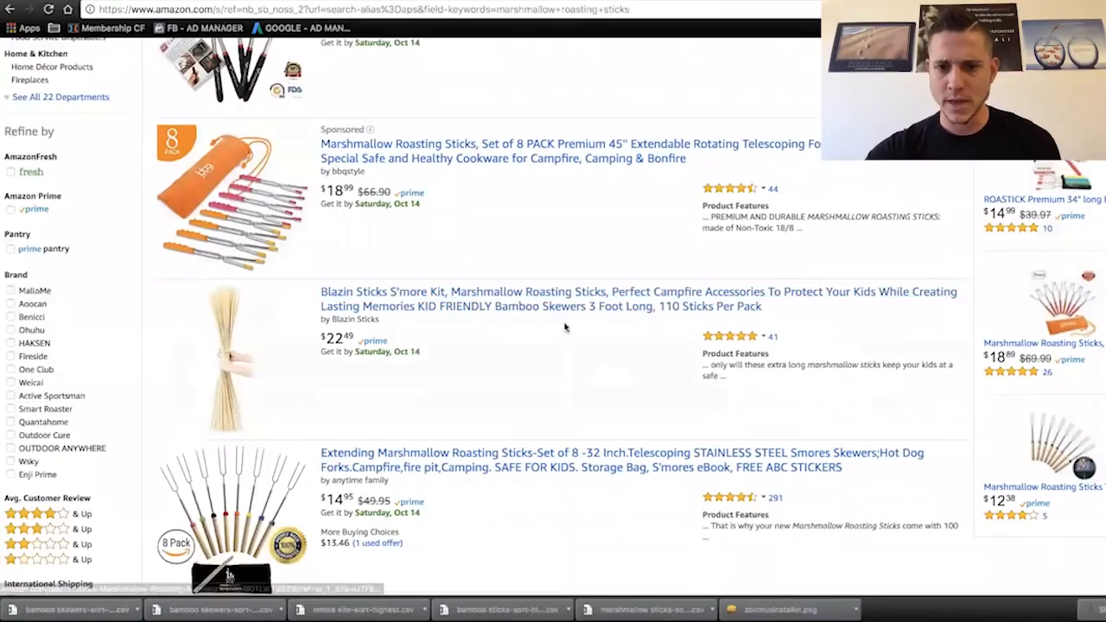
- Switch from Amazon to MerchantWords, search for "hot dog sticks", and download the keyword results as a CSV
{"action": "scroll", "coordinate": [565, 327], "scroll_direction": "down", "scroll_amount": 2}
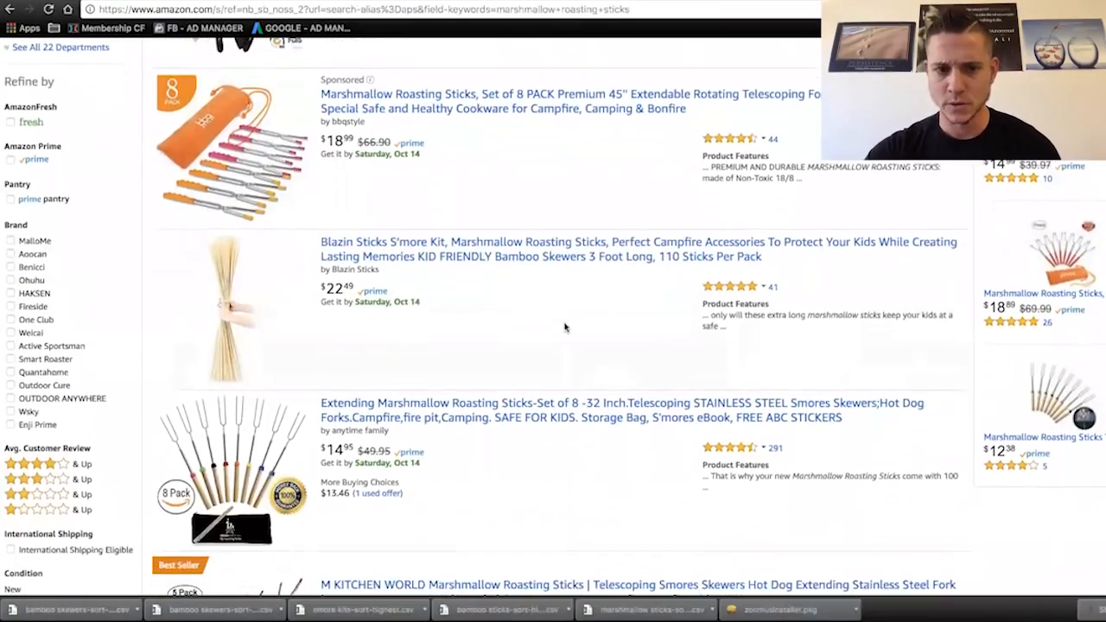
{"action": "scroll", "coordinate": [561, 332], "scroll_direction": "down", "scroll_amount": 1}
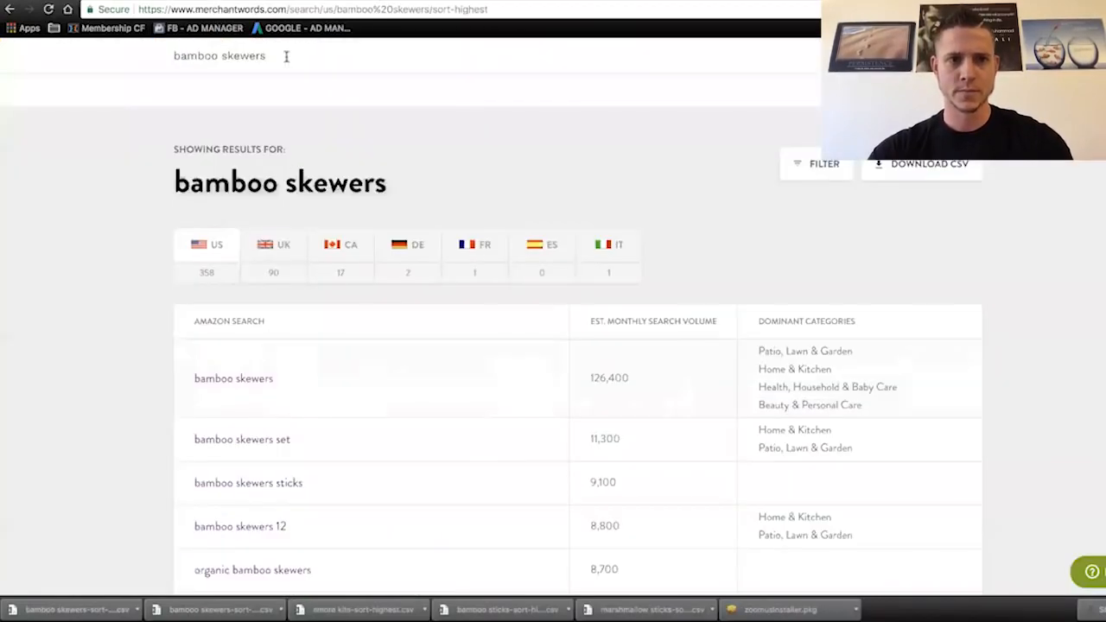
{"action": "left_click_drag", "start_coordinate": [285, 55], "coordinate": [221, 55]}
{"action": "type", "text": "hot dog sticks"}
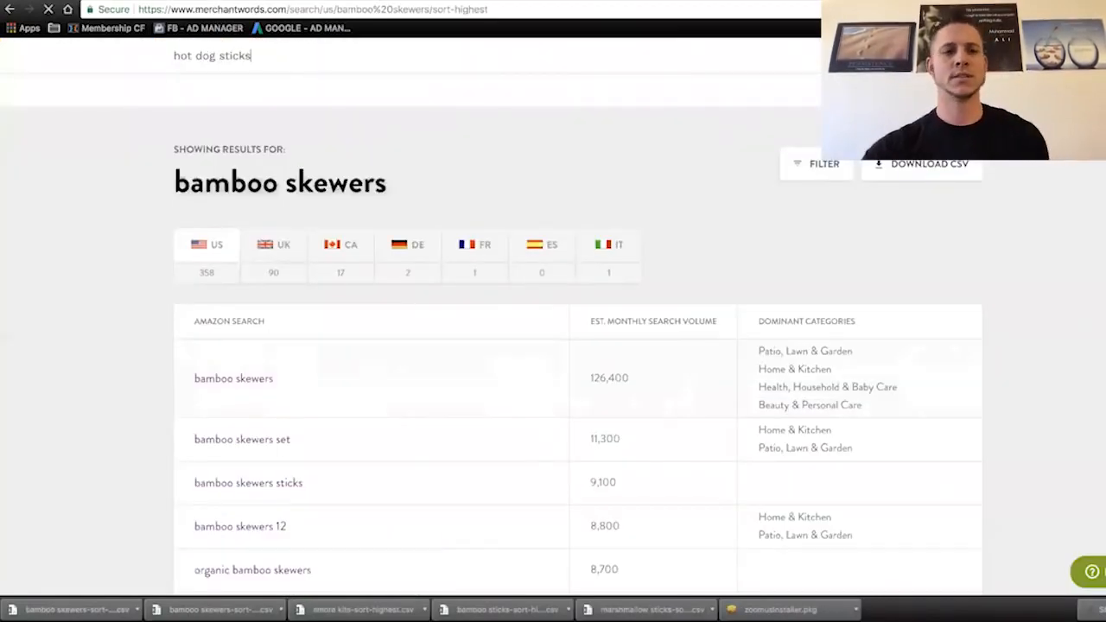
{"action": "key", "text": "Return"}
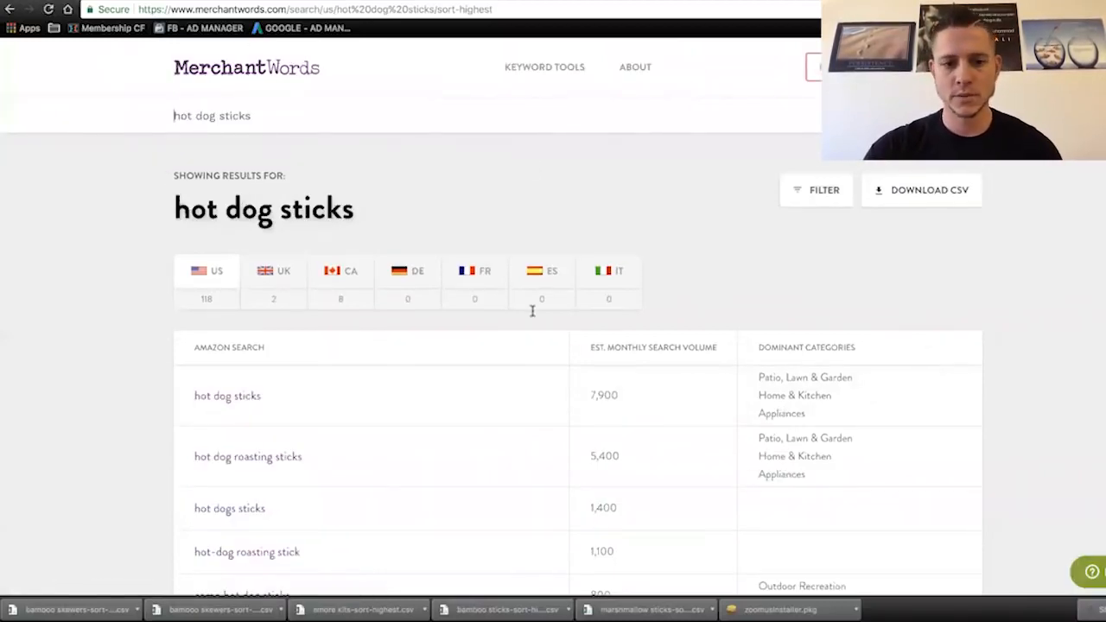
{"action": "left_click", "coordinate": [922, 191]}
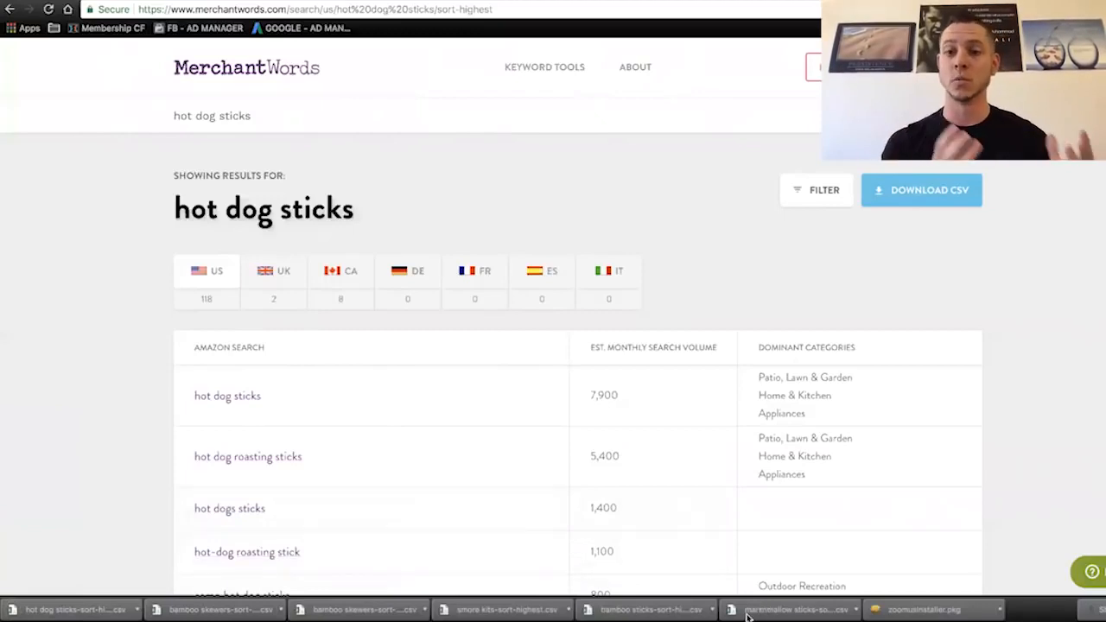
- Open the downloaded marshmallow sticks CSV in Excel and move its window aside so the browser is accessible
{"action": "left_click", "coordinate": [748, 615]}
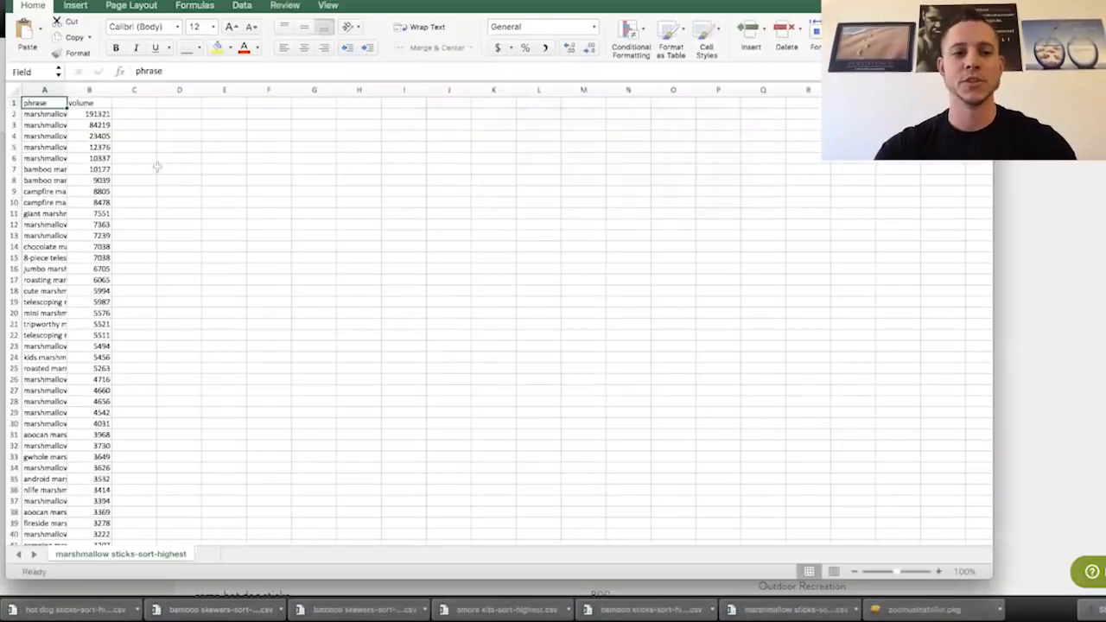
{"action": "left_click_drag", "start_coordinate": [658, 9], "coordinate": [1061, 169]}
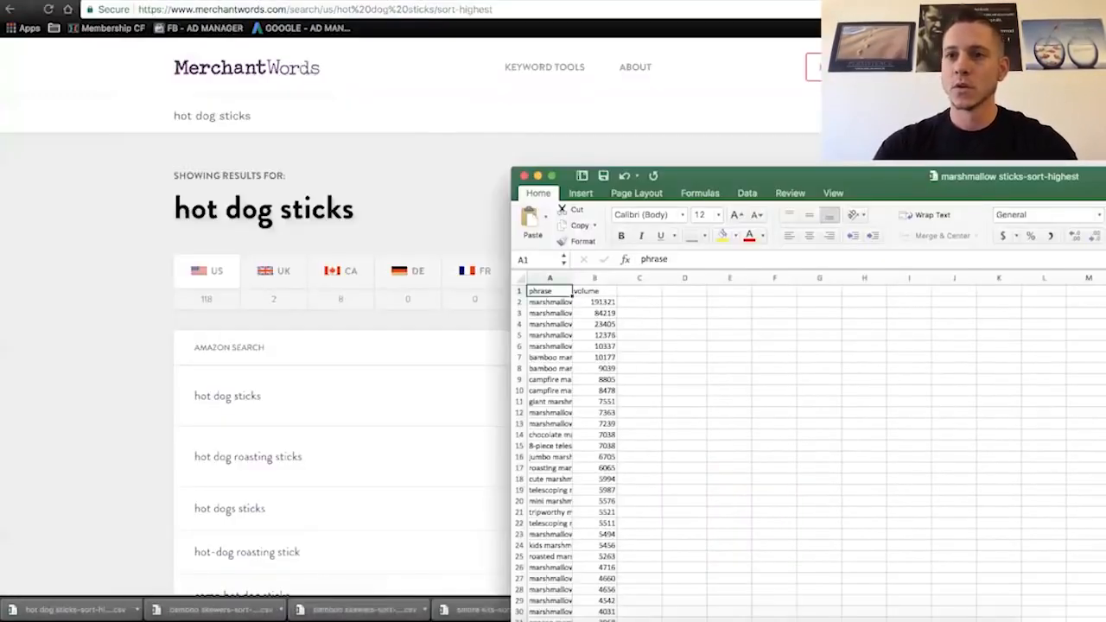
{"action": "left_click_drag", "start_coordinate": [898, 176], "coordinate": [1105, 195]}
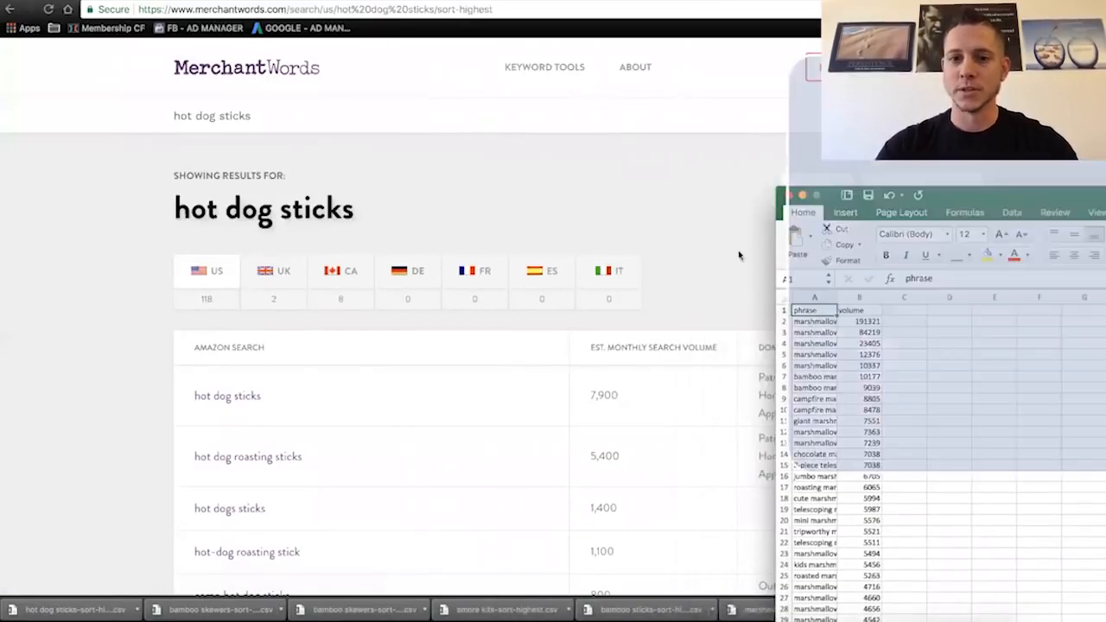
{"action": "left_click", "coordinate": [500, 439]}
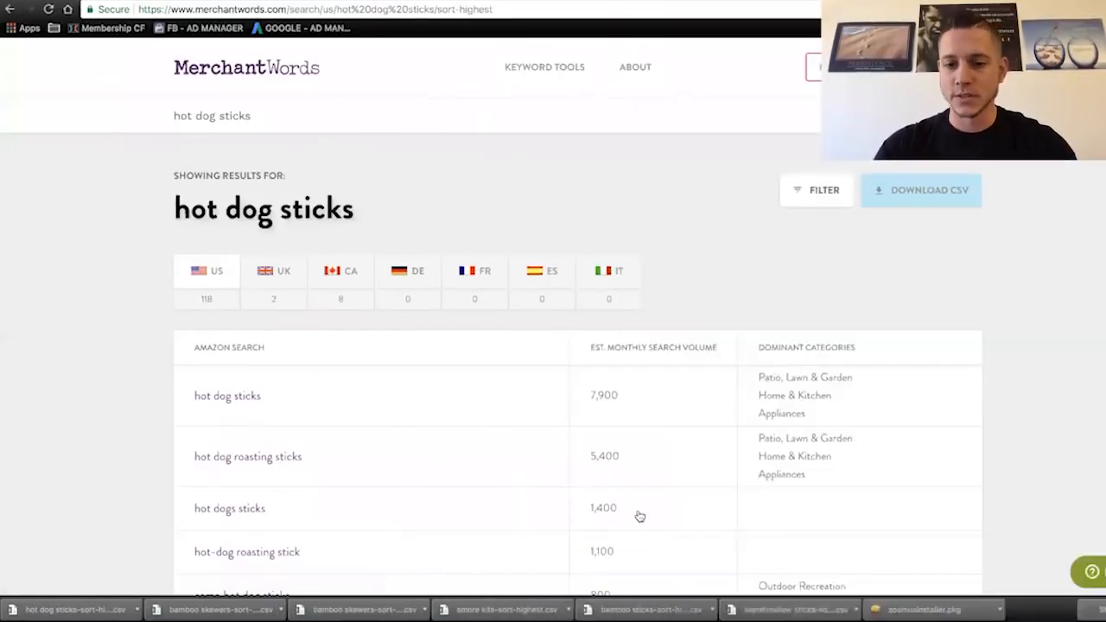
- Open the downloaded bamboo sticks CSV and copy all its phrase and volume rows from row 2 down, without the header
{"action": "left_click", "coordinate": [628, 611]}
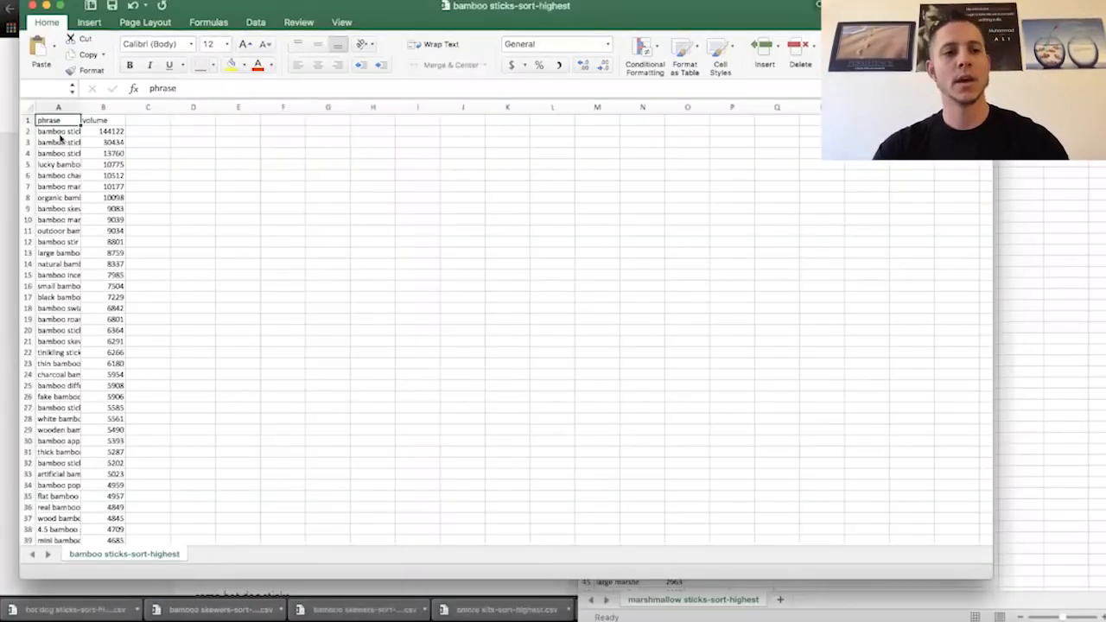
{"action": "left_click", "coordinate": [55, 132]}
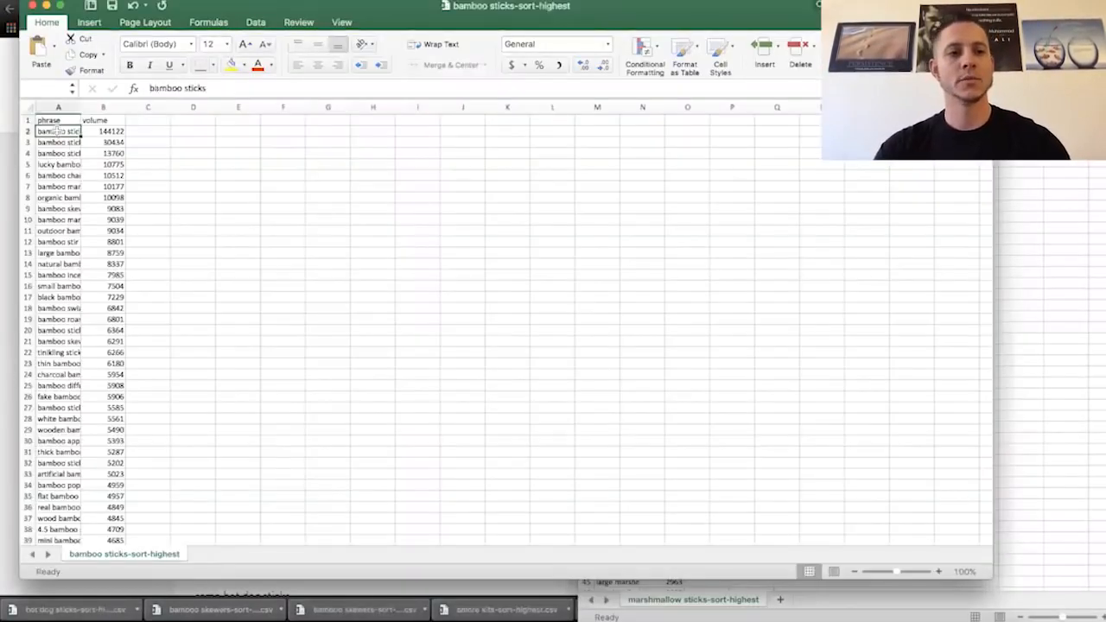
{"action": "left_click", "coordinate": [104, 131], "text": "shift"}
{"action": "key", "text": "super+shift+Down"}
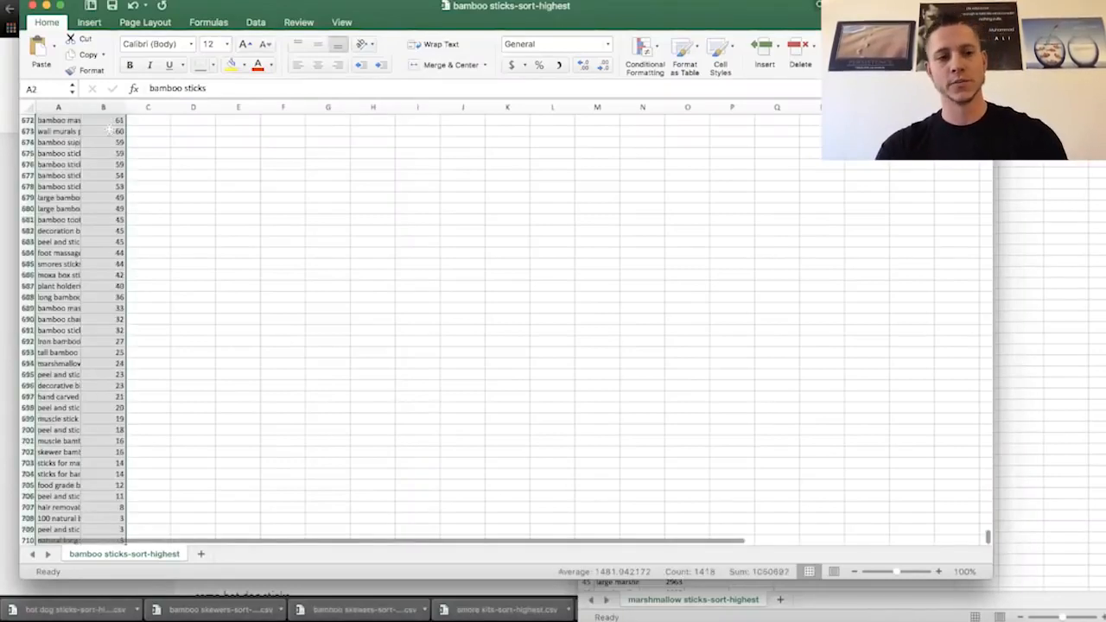
{"action": "key", "text": "super+c"}
{"action": "scroll", "coordinate": [673, 165], "scroll_direction": "up", "scroll_amount": 20}
- Paste the bamboo sticks keywords below the last entry in the marshmallow sticks sheet, starting at cell A572
{"action": "left_click", "coordinate": [1027, 220]}
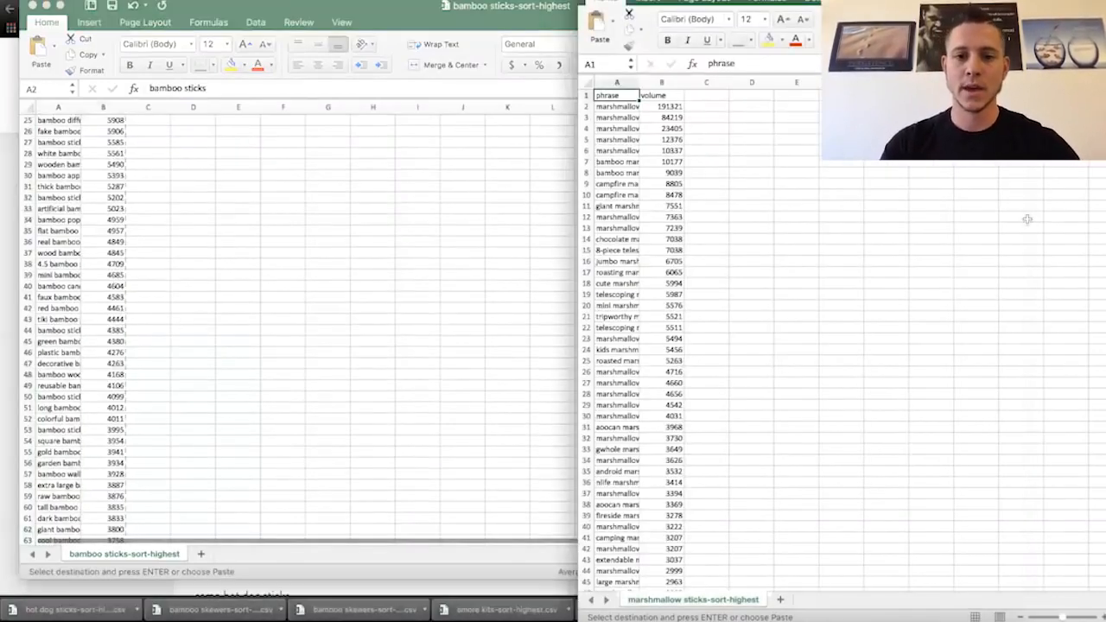
{"action": "left_click", "coordinate": [615, 339]}
{"action": "key", "text": "super+shift+Down"}
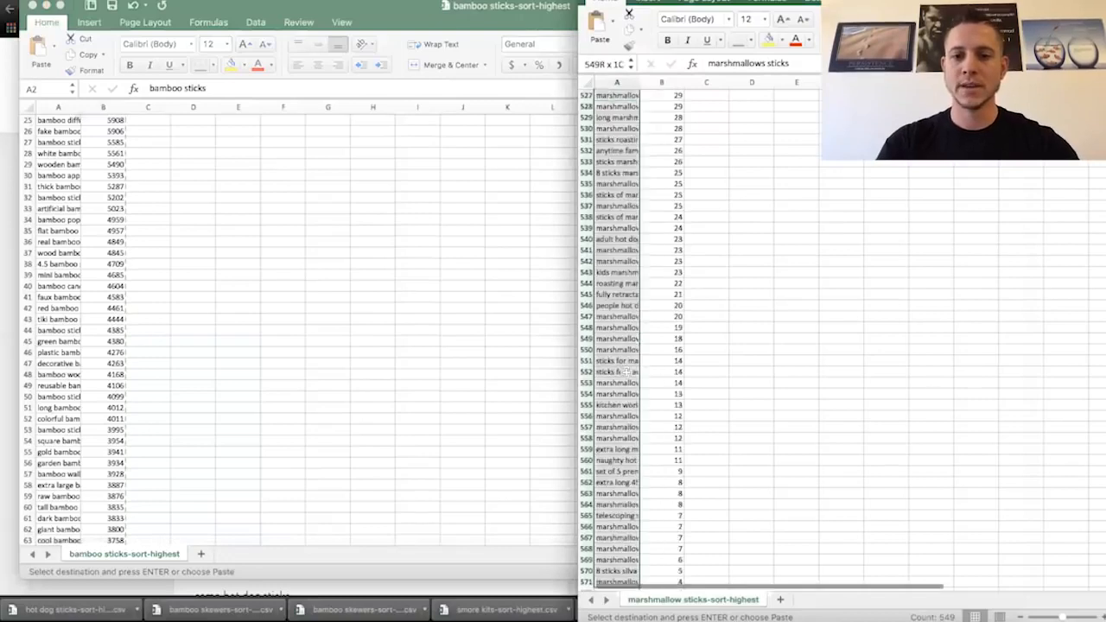
{"action": "scroll", "coordinate": [619, 406], "scroll_direction": "down", "scroll_amount": 5}
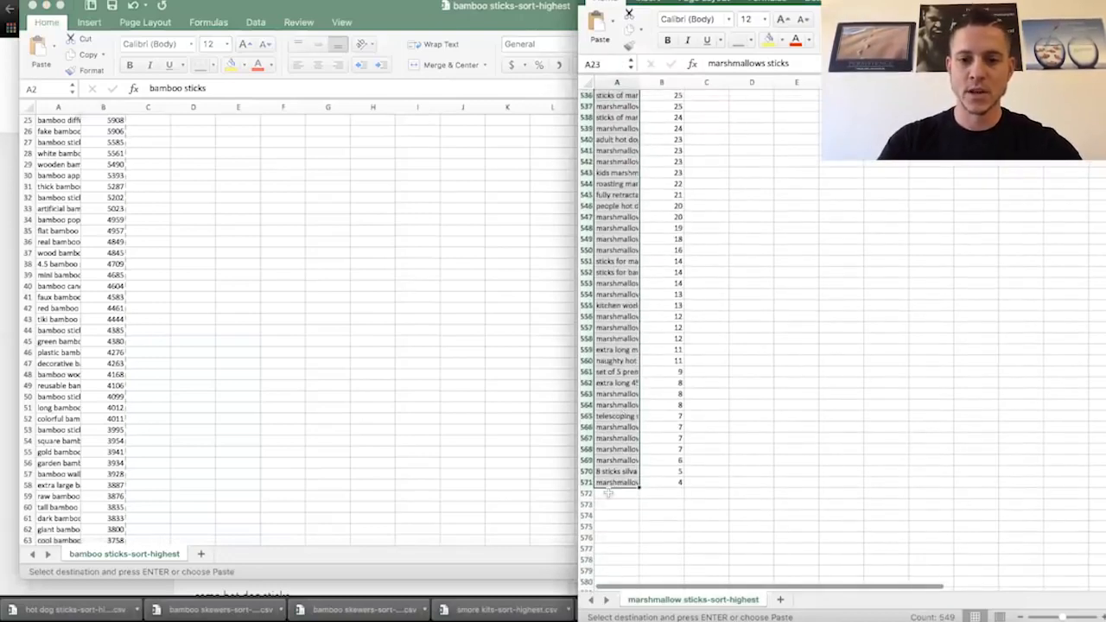
{"action": "left_click", "coordinate": [608, 494]}
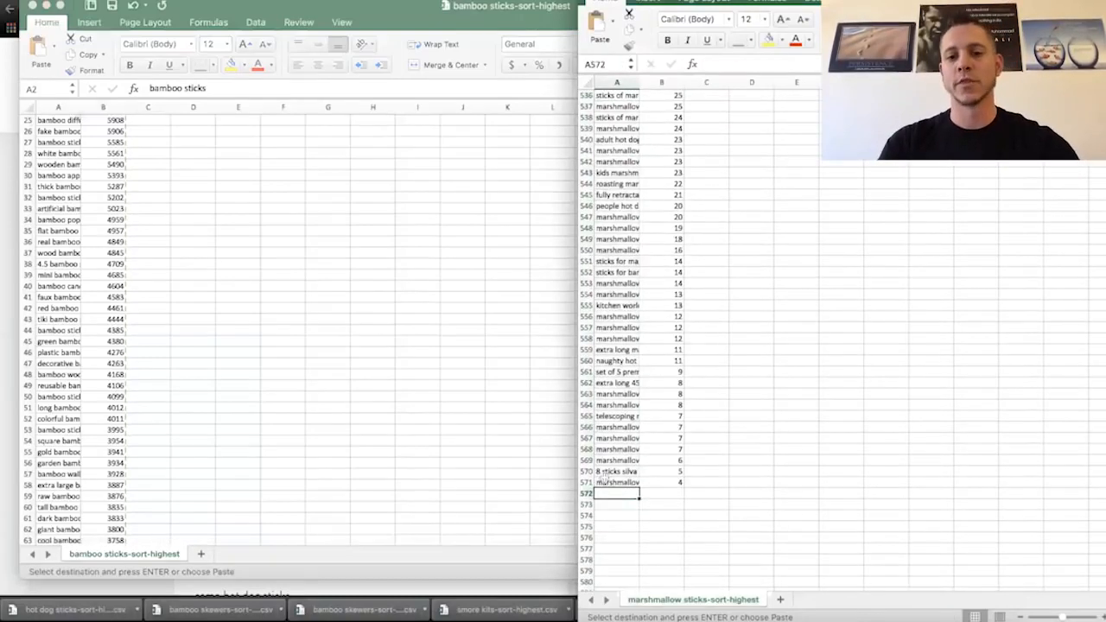
{"action": "key", "text": "super+v"}
- Close the bamboo sticks workbook without keeping the clipboard data, and return to the browser
{"action": "left_click", "coordinate": [367, 371]}
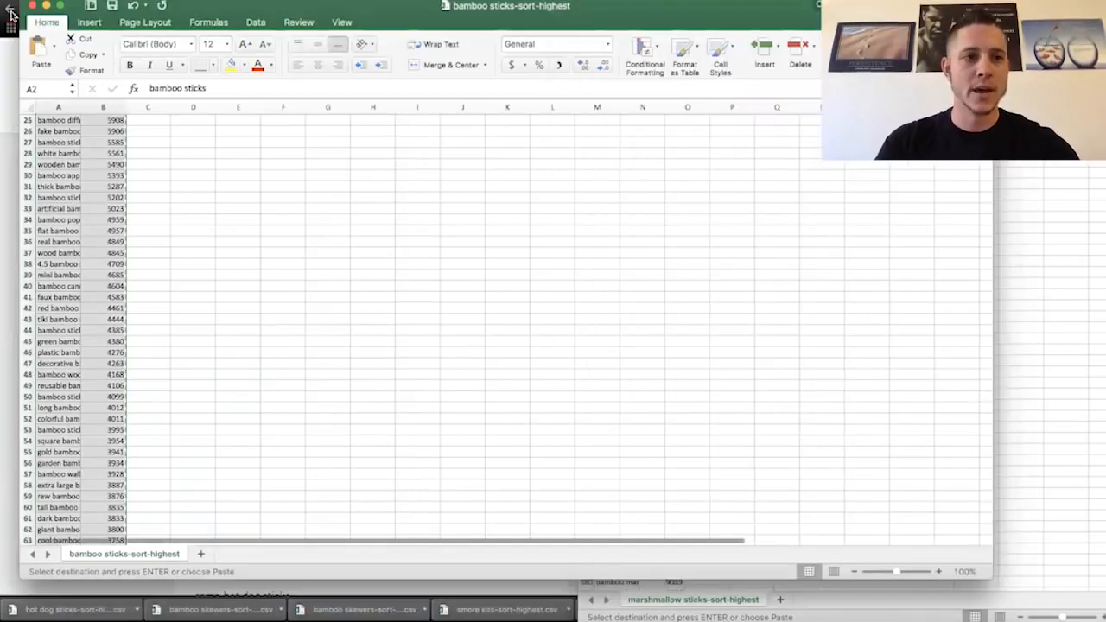
{"action": "key", "text": "super+w"}
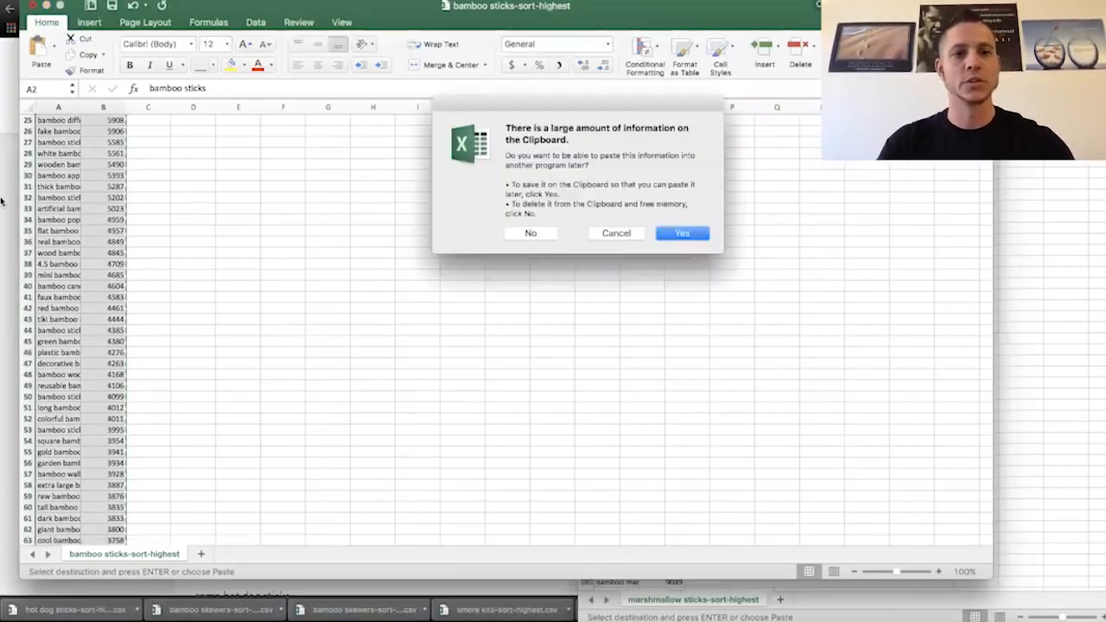
{"action": "left_click", "coordinate": [530, 233]}
{"action": "left_click", "coordinate": [39, 407]}
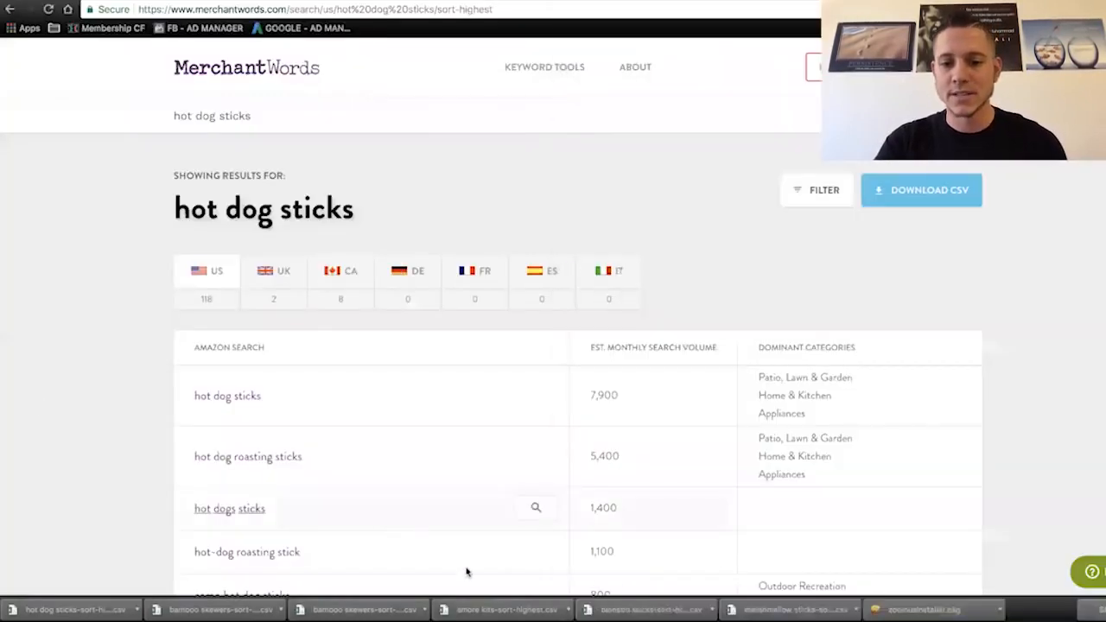
- Open the downloaded smore kits CSV and copy all its phrase and volume rows from row 2 down
{"action": "left_click", "coordinate": [484, 610]}
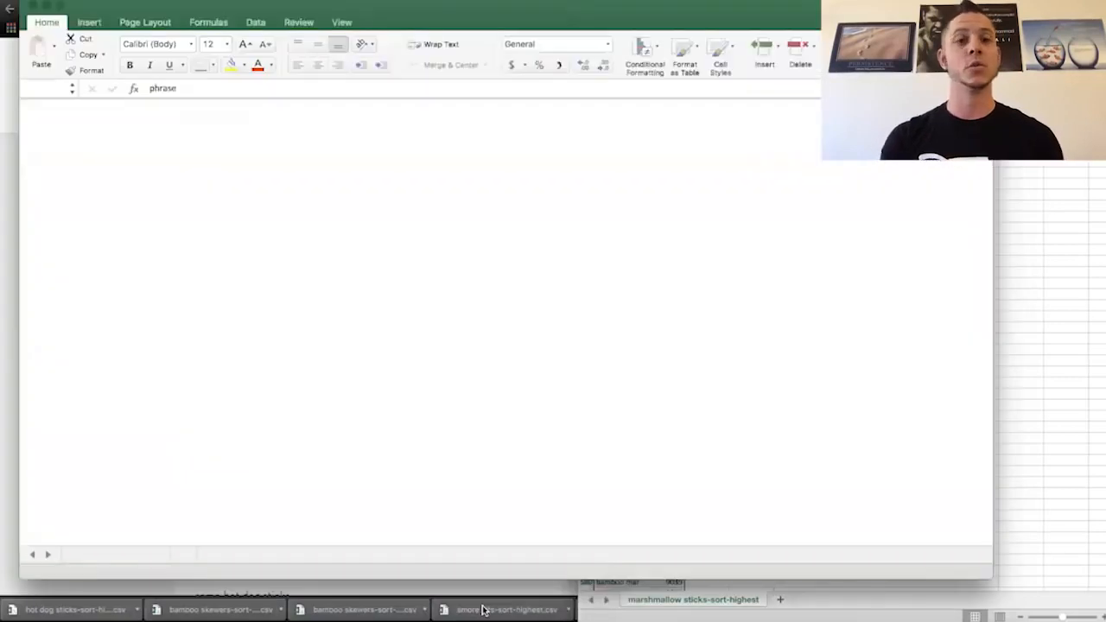
{"action": "left_click", "coordinate": [78, 131]}
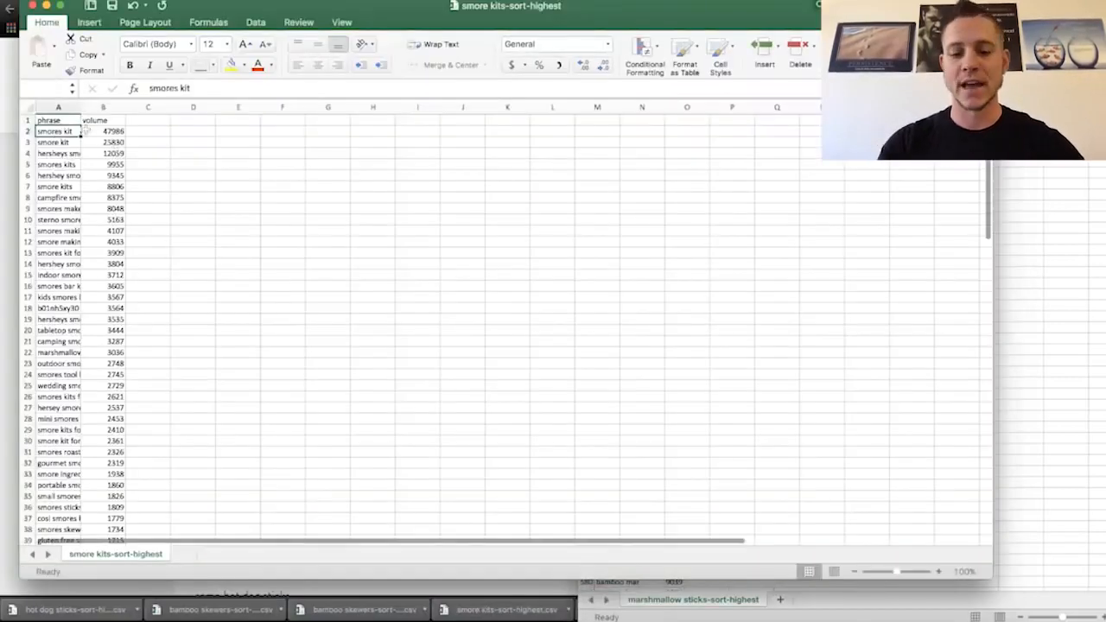
{"action": "key", "text": "super+shift+Right"}
{"action": "key", "text": "super+shift+Down"}
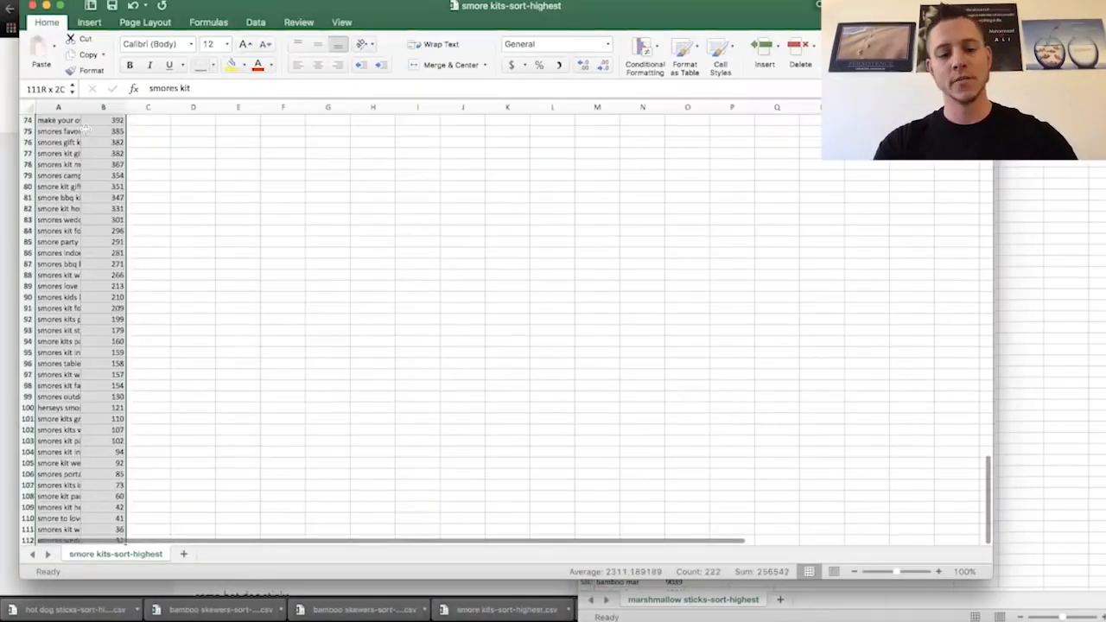
{"action": "key", "text": "super+c"}
{"action": "scroll", "coordinate": [372, 112], "scroll_direction": "up", "scroll_amount": 20}
- Paste the smore kits keywords below the last entry in the marshmallow sticks sheet, starting at cell A1281
{"action": "left_click", "coordinate": [1104, 260]}
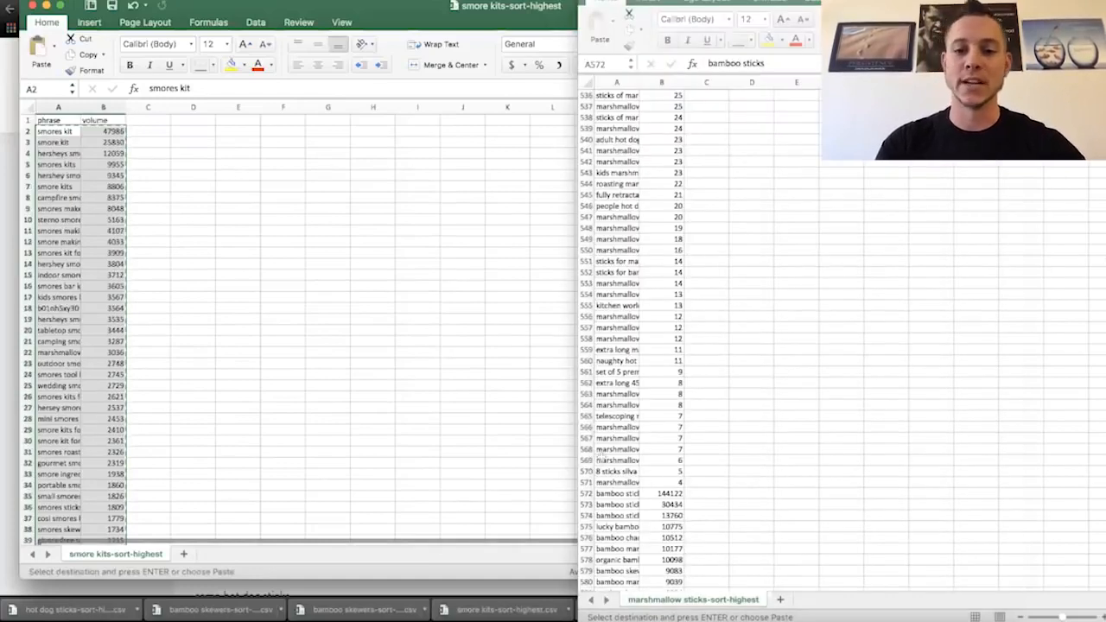
{"action": "left_click", "coordinate": [599, 460]}
{"action": "key", "text": "super+shift+Down"}
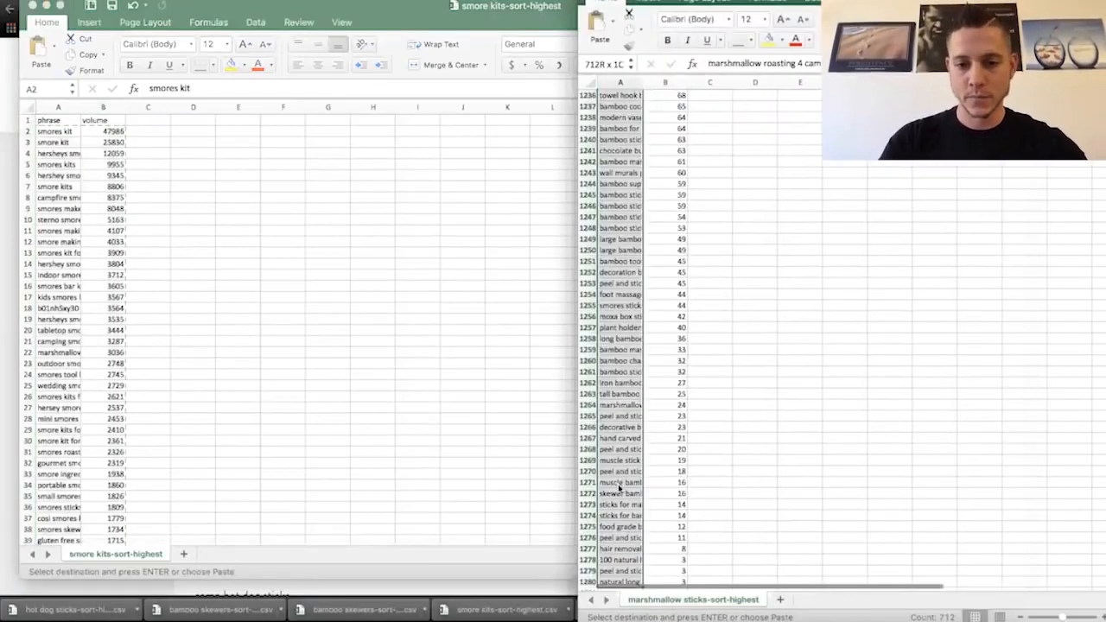
{"action": "scroll", "coordinate": [618, 489], "scroll_direction": "down", "scroll_amount": 3}
{"action": "left_click", "coordinate": [616, 482]}
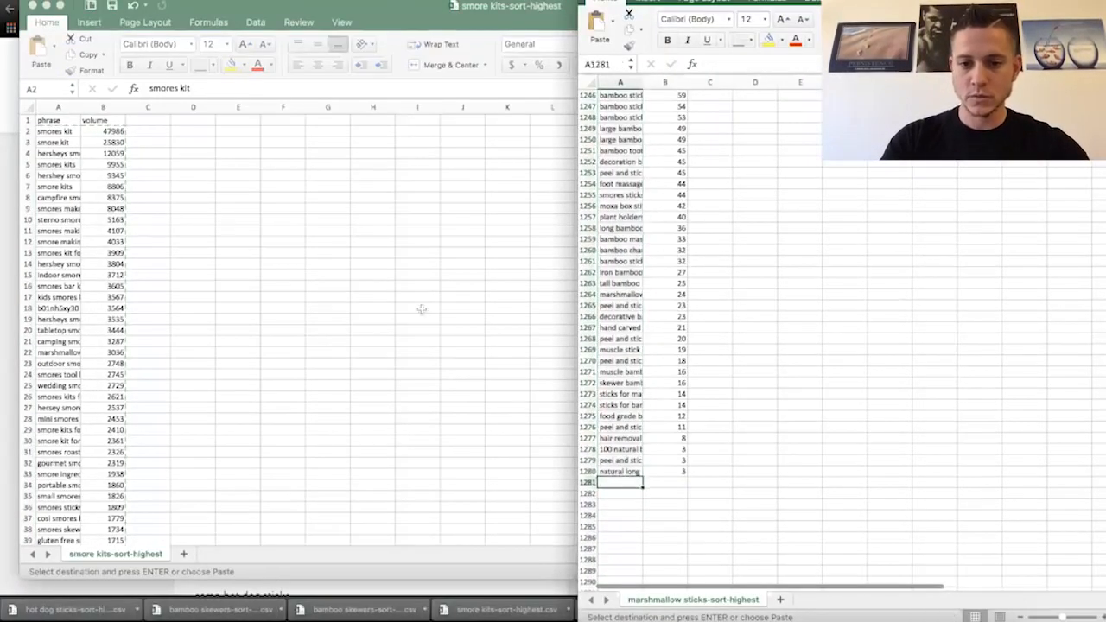
{"action": "key", "text": "super+v"}
- Close the smore kits workbook, discarding the clipboard data, and go back to the browser
{"action": "left_click", "coordinate": [313, 301]}
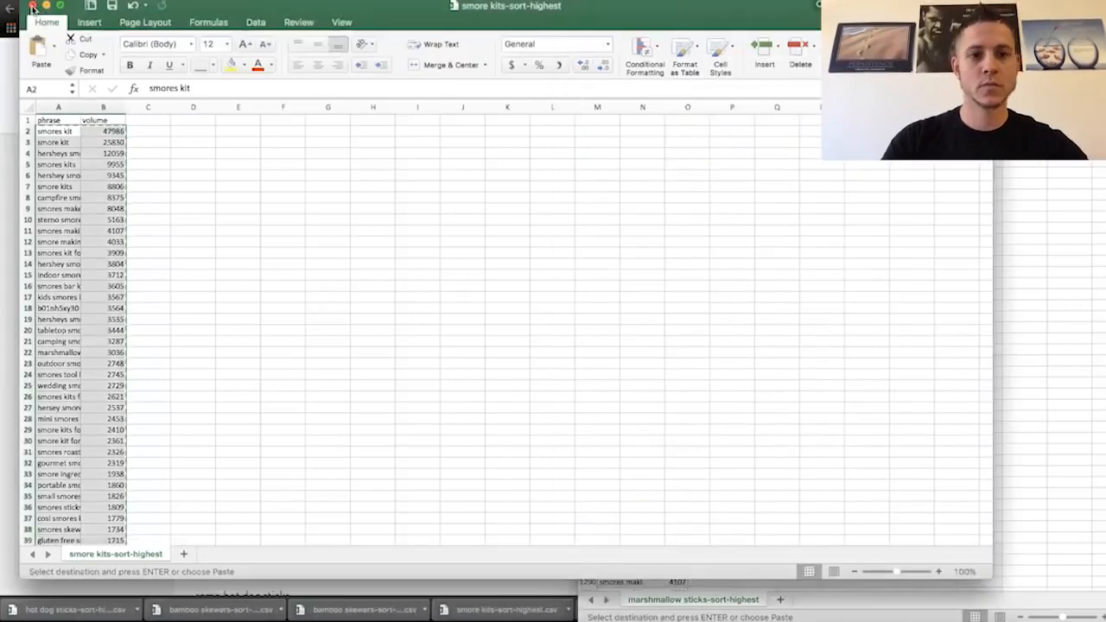
{"action": "key", "text": "super+w"}
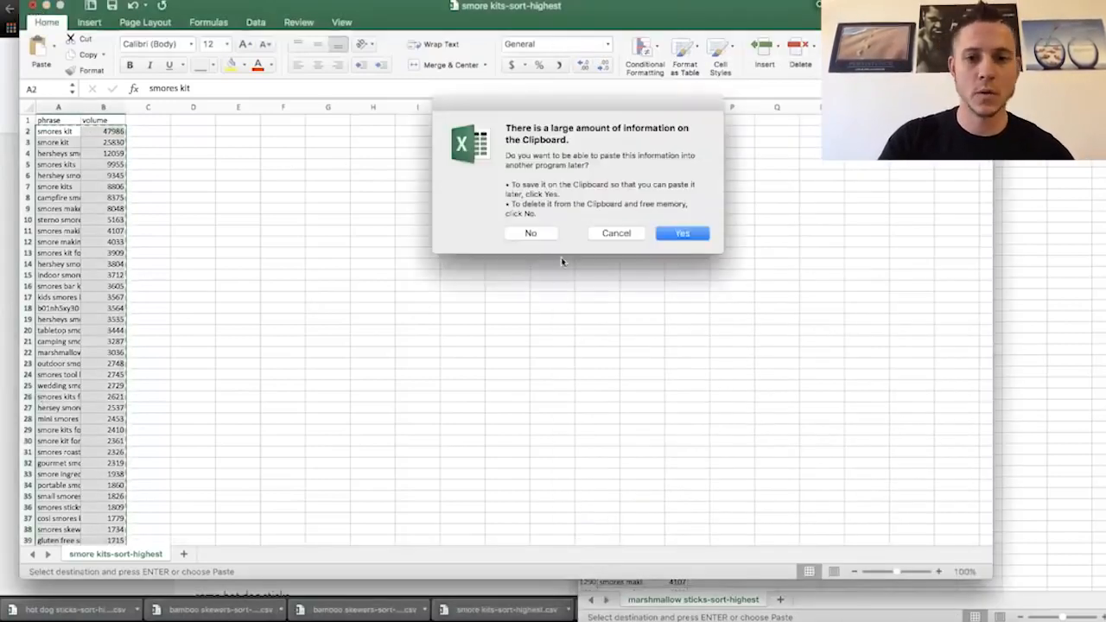
{"action": "left_click", "coordinate": [524, 234]}
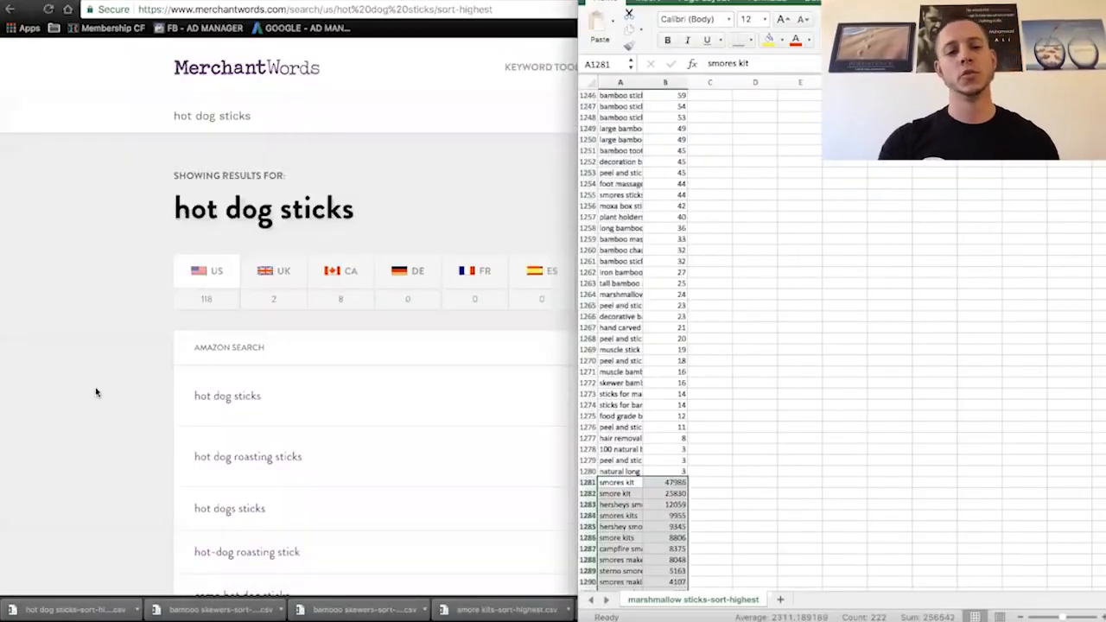
{"action": "left_click", "coordinate": [96, 393]}
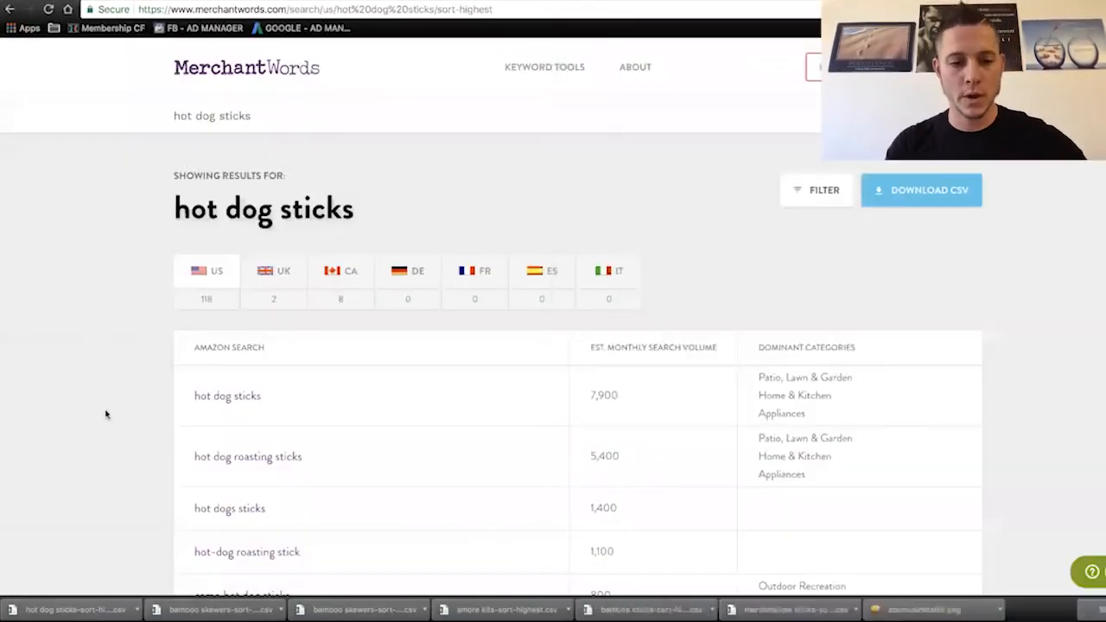
- Open the downloaded hot dog sticks CSV and copy all its phrase and volume rows from row 2 down
{"action": "left_click", "coordinate": [71, 610]}
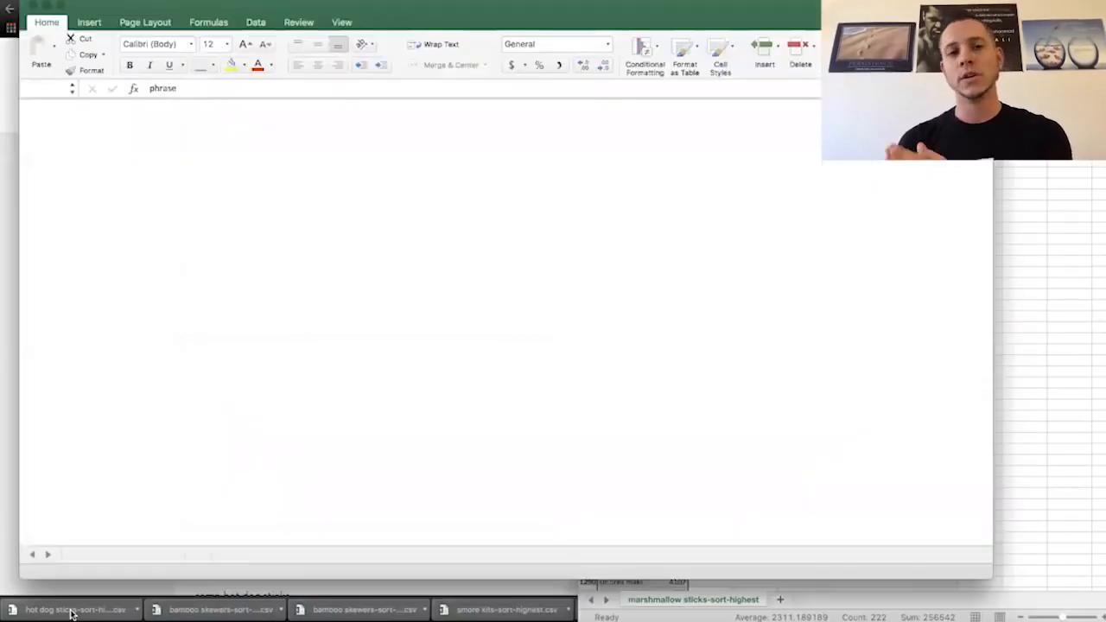
{"action": "left_click_drag", "start_coordinate": [53, 131], "coordinate": [103, 131]}
{"action": "key", "text": "super+shift+Down"}
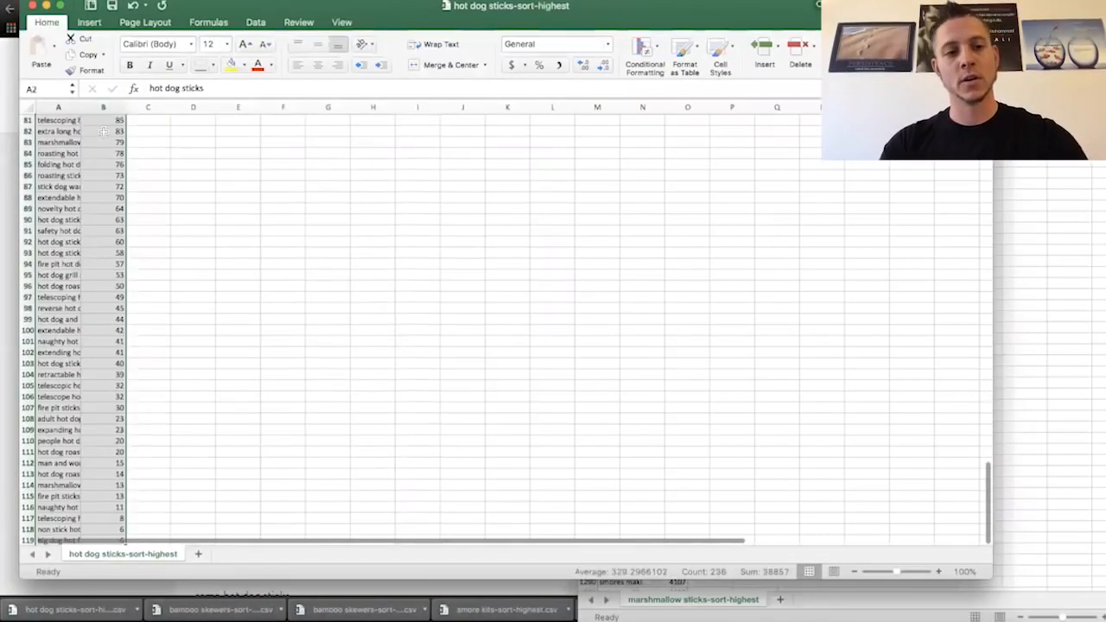
{"action": "key", "text": "super+c"}
{"action": "scroll", "coordinate": [343, 144], "scroll_direction": "up", "scroll_amount": 15}
- Paste the hot dog sticks keywords below the last entry in the marshmallow sticks sheet, starting at cell A1392
{"action": "left_click", "coordinate": [1083, 278]}
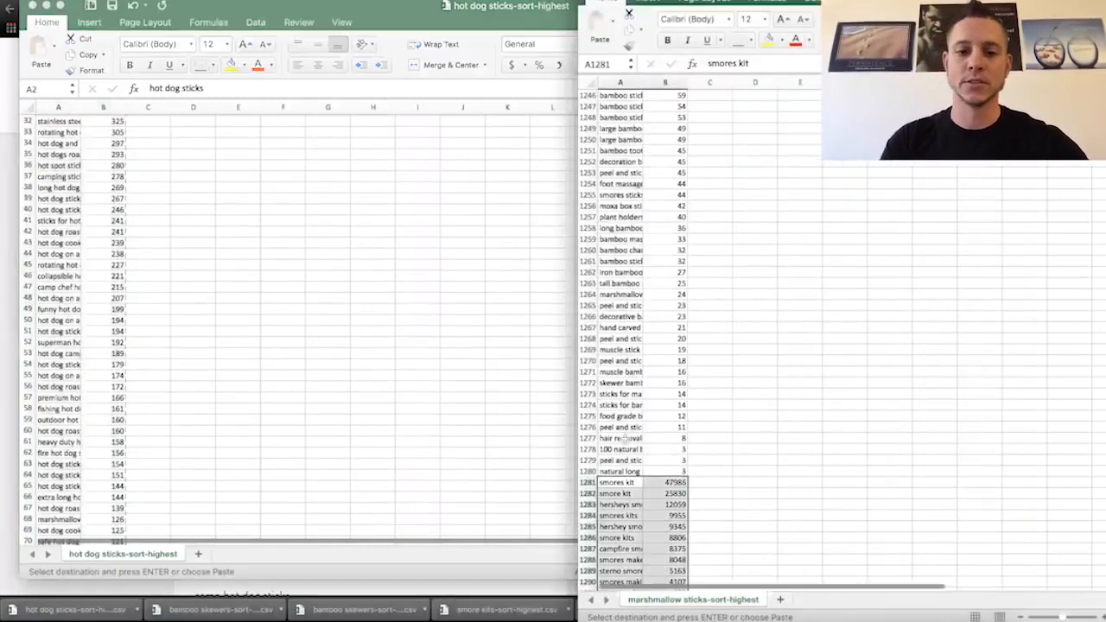
{"action": "left_click_drag", "start_coordinate": [639, 439], "coordinate": [644, 482]}
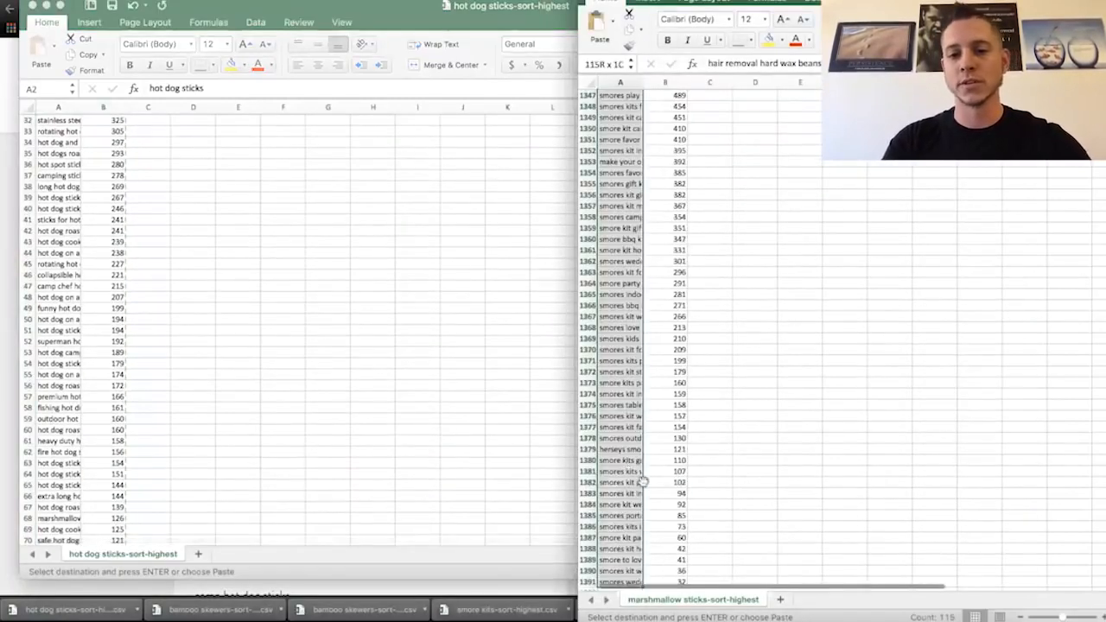
{"action": "scroll", "coordinate": [642, 484], "scroll_direction": "down", "scroll_amount": 2}
{"action": "scroll", "coordinate": [609, 494], "scroll_direction": "down", "scroll_amount": 2}
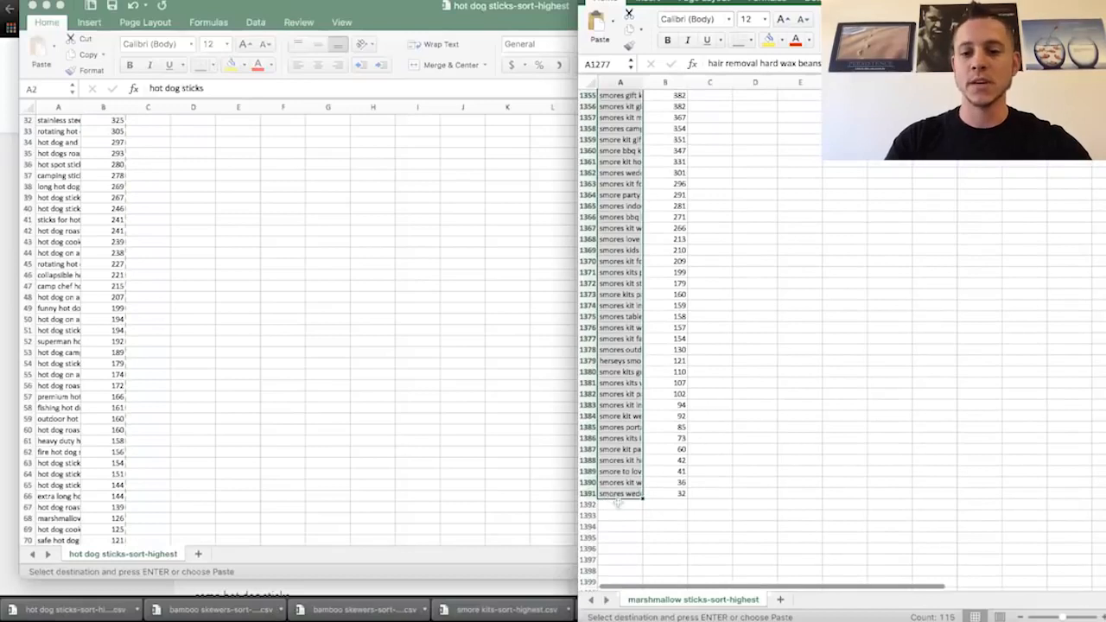
{"action": "left_click", "coordinate": [619, 505]}
{"action": "key", "text": "super+v"}
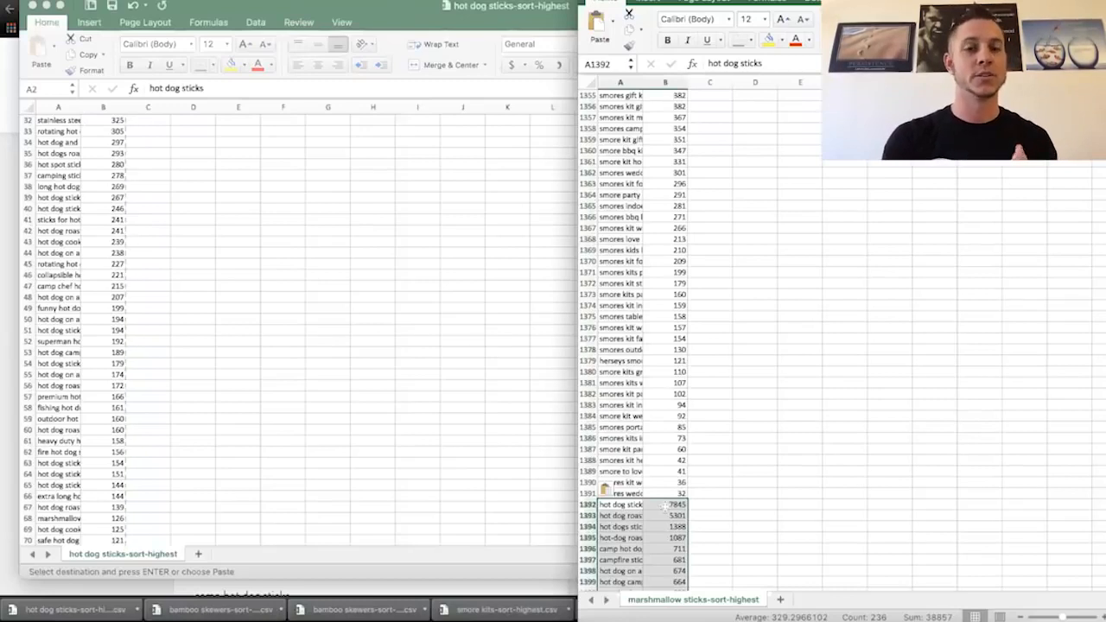
- Close the hot dog sticks workbook without keeping its copied data on the clipboard
{"action": "left_click", "coordinate": [312, 323]}
{"action": "key", "text": "super+w"}
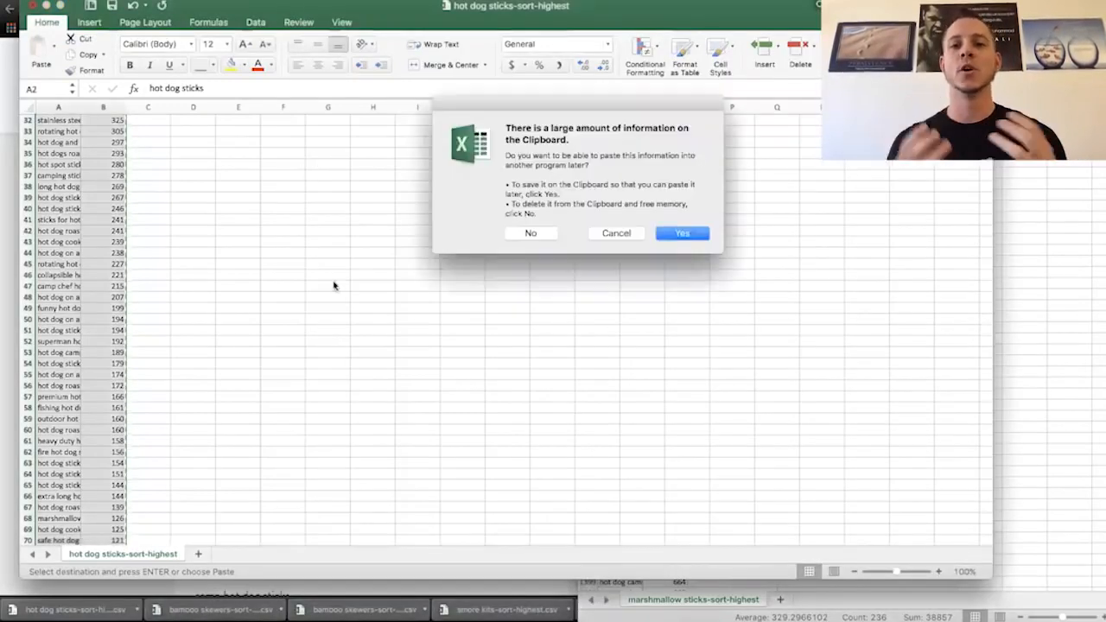
{"action": "left_click", "coordinate": [530, 233]}
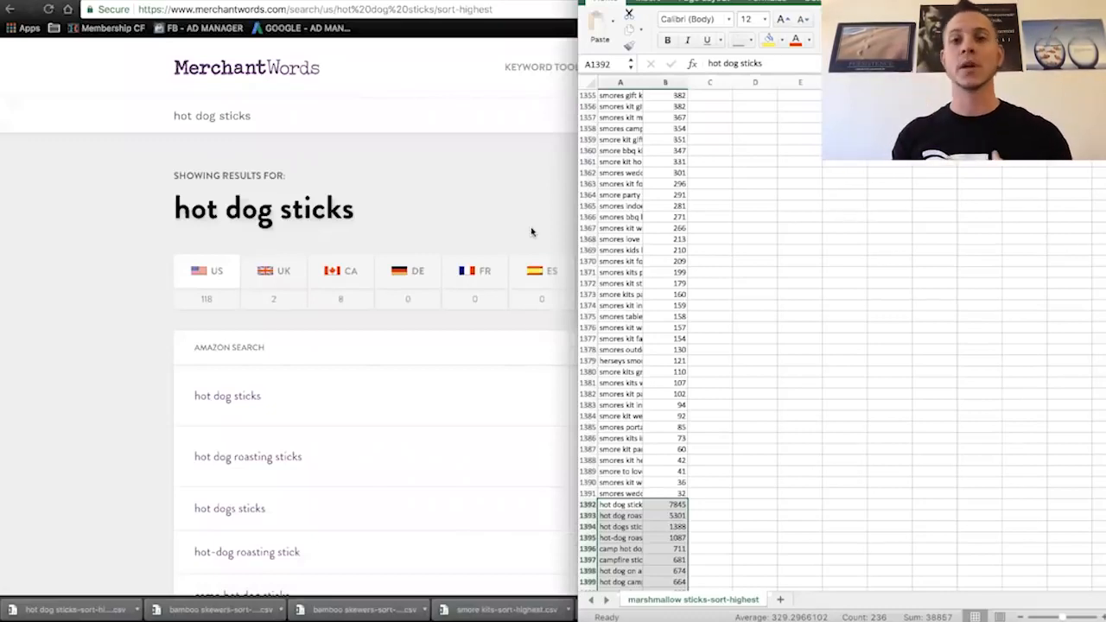
- Make the phrase and volume headers in A1:B1 of the combined keyword sheet bold, and select row 1
{"action": "left_click", "coordinate": [633, 162]}
{"action": "key", "text": "ctrl+shift+Up"}
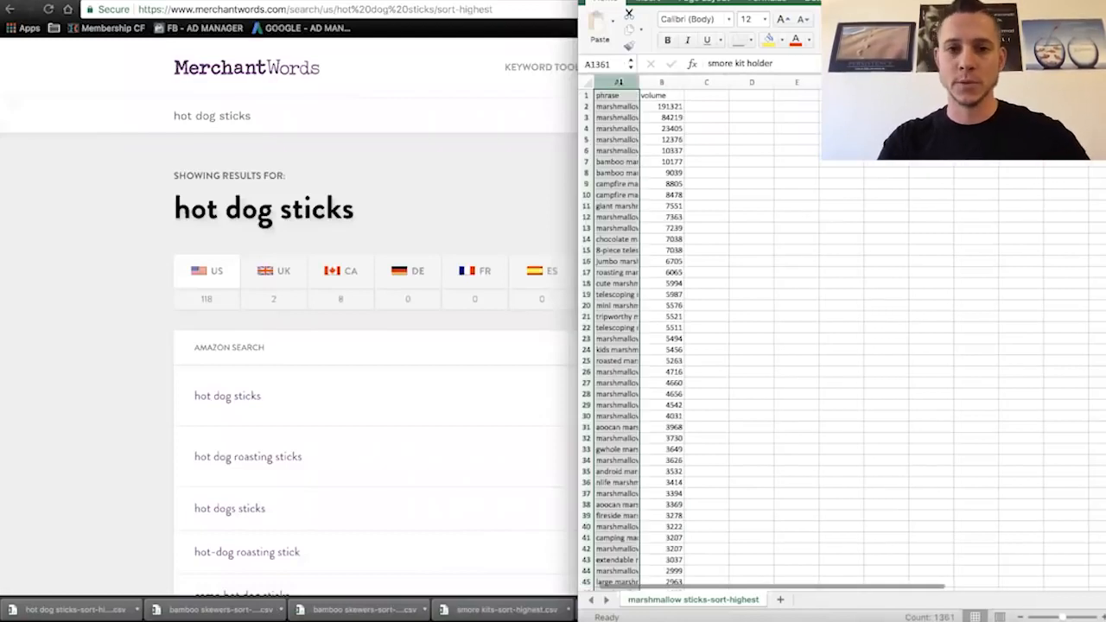
{"action": "left_click_drag", "start_coordinate": [623, 95], "coordinate": [661, 95]}
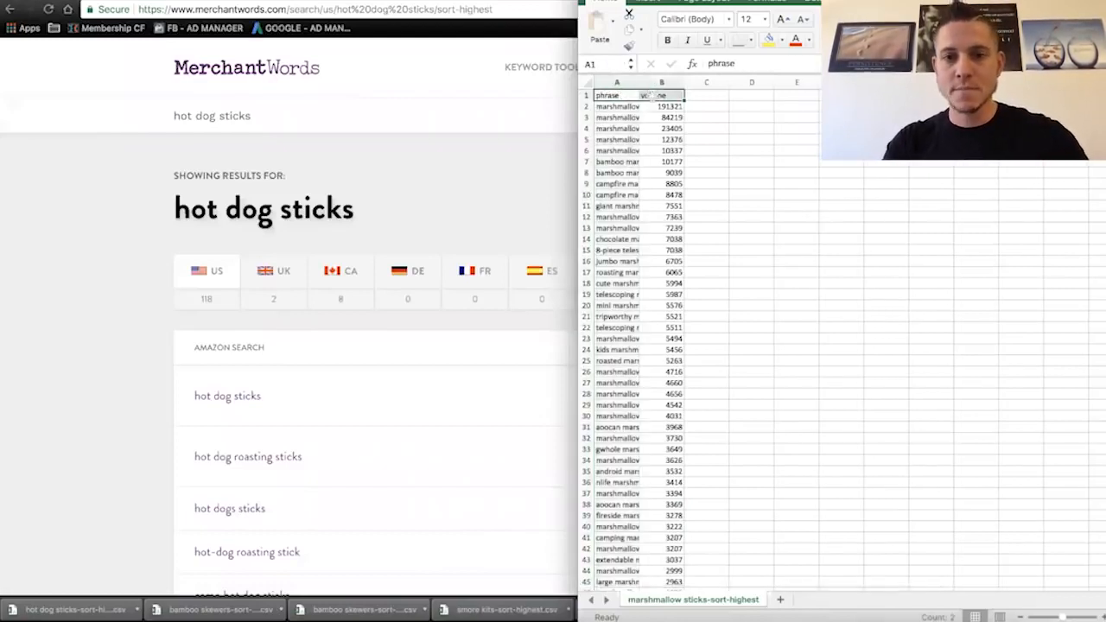
{"action": "left_click", "coordinate": [667, 40]}
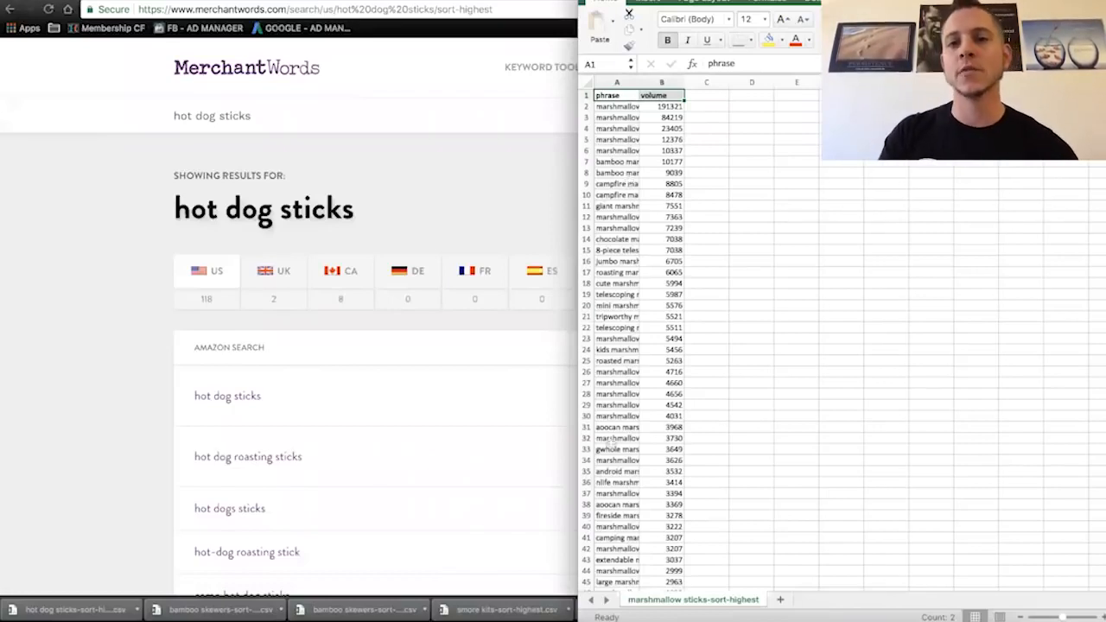
{"action": "left_click", "coordinate": [586, 95]}
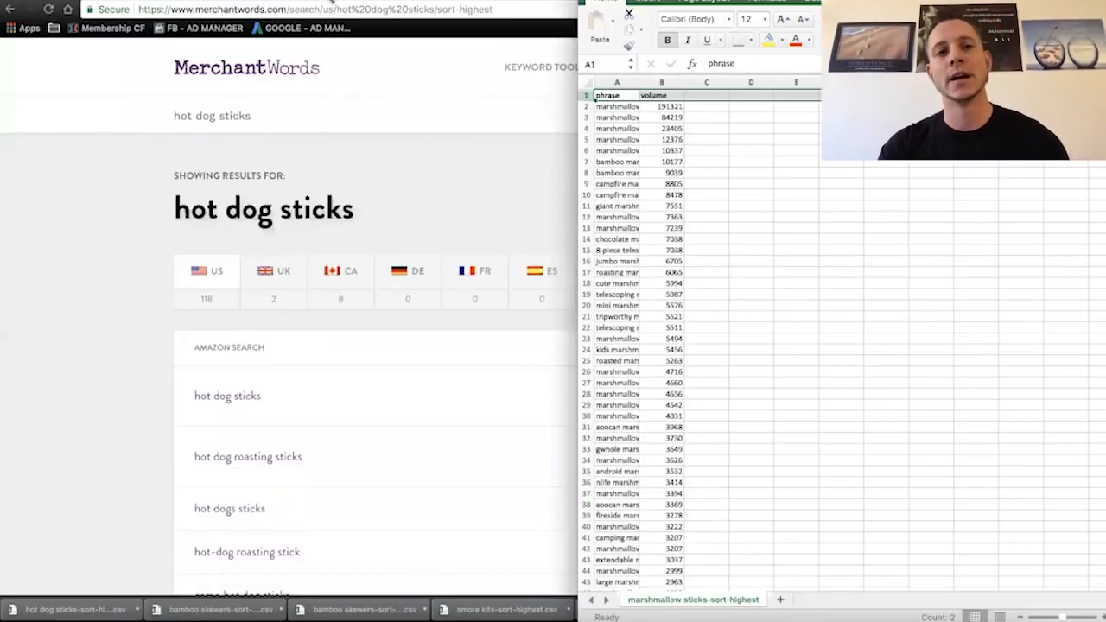
- Rename the combined keyword sheet as MW and add a new blank sheet to the workbook
{"action": "double_click", "coordinate": [687, 602]}
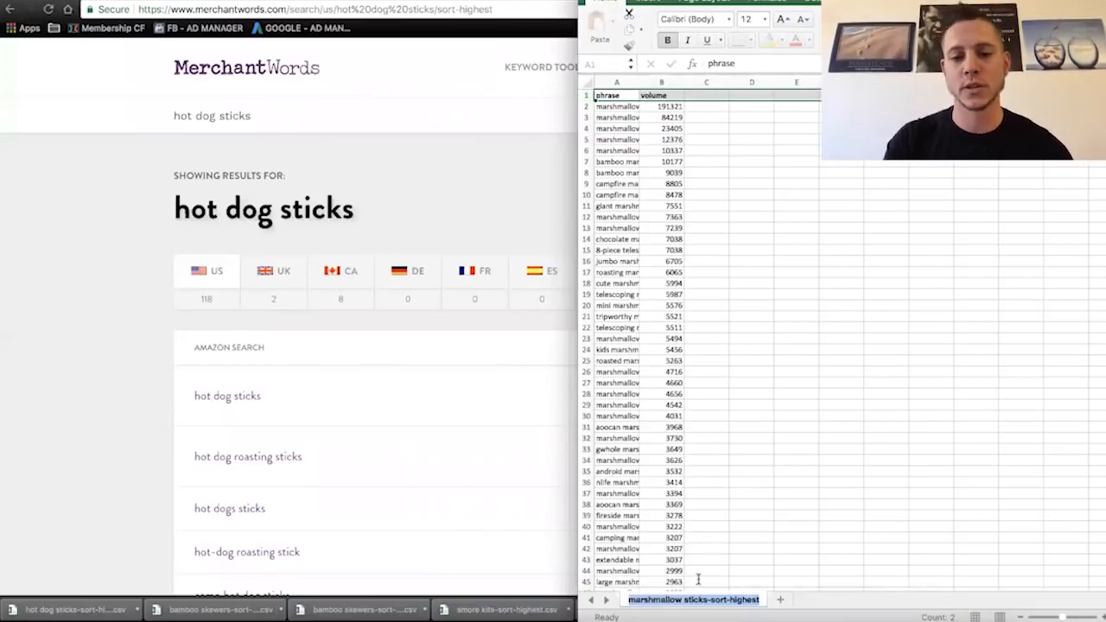
{"action": "type", "text": "MW"}
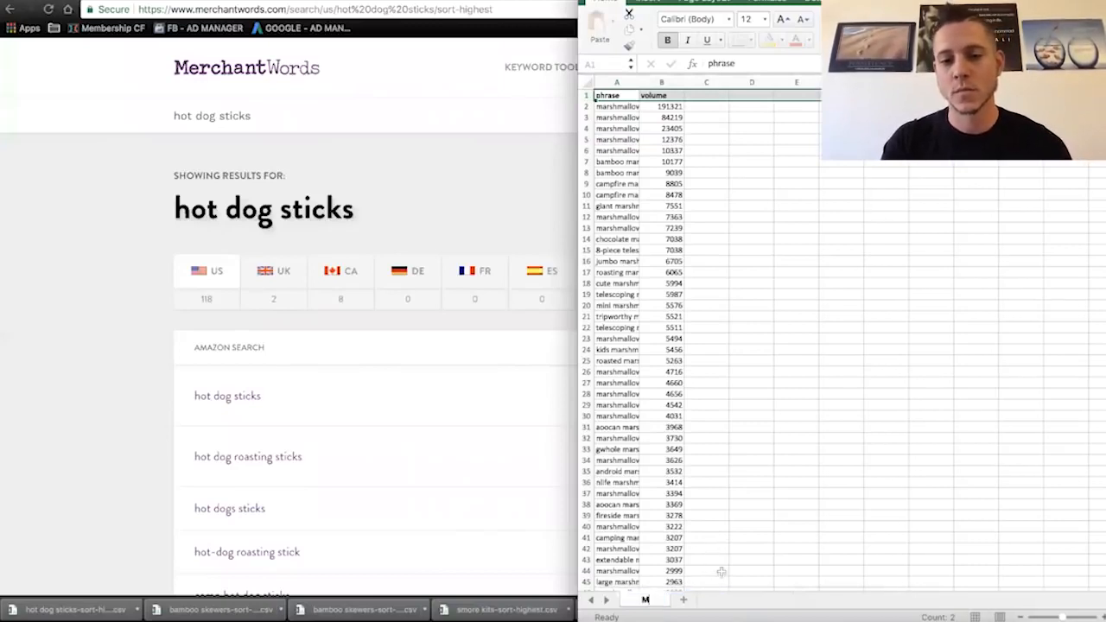
{"action": "key", "text": "Return"}
{"action": "left_click", "coordinate": [684, 600]}
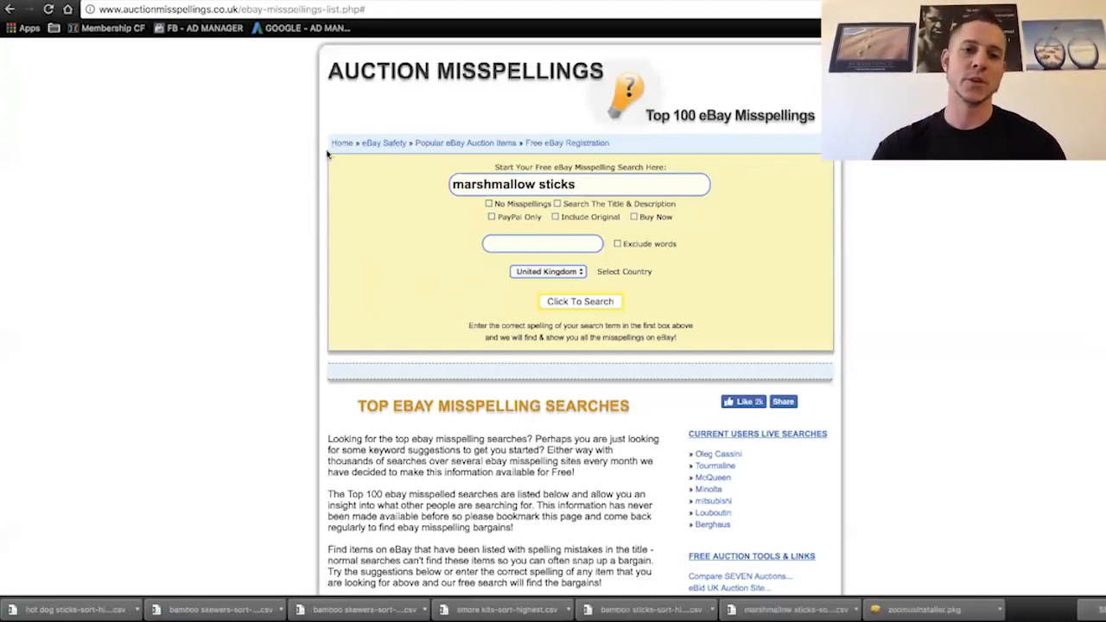
- Switch to the Auction Misspellings page, choose the country, and run the eBay misspelling search for marshmallow sticks
{"action": "left_click", "coordinate": [557, 273]}
{"action": "left_click", "coordinate": [564, 286]}
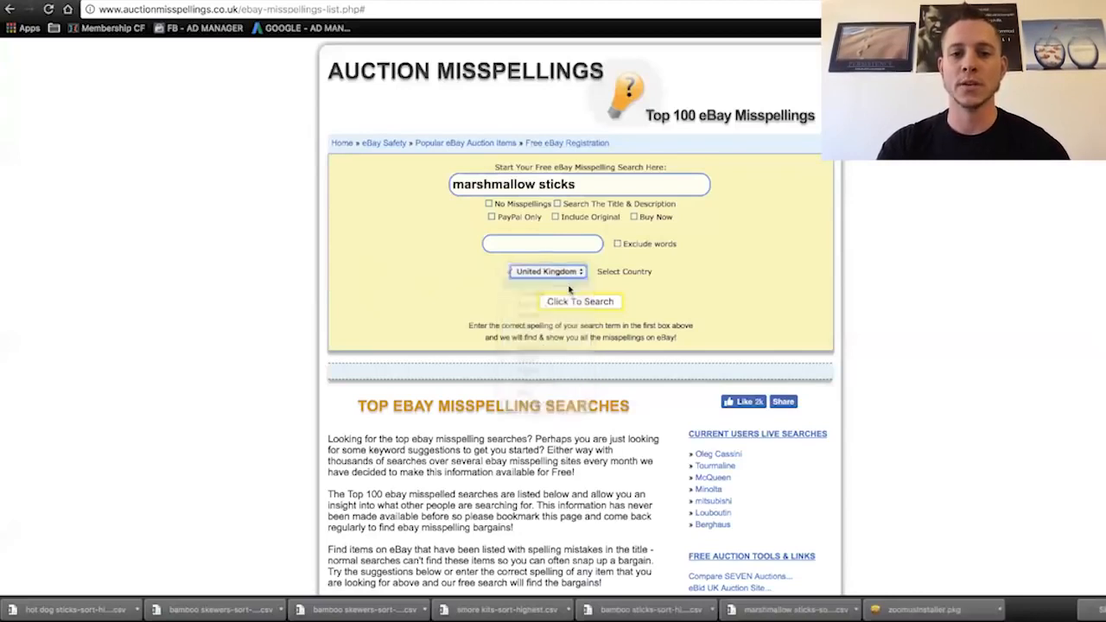
{"action": "left_click", "coordinate": [577, 302]}
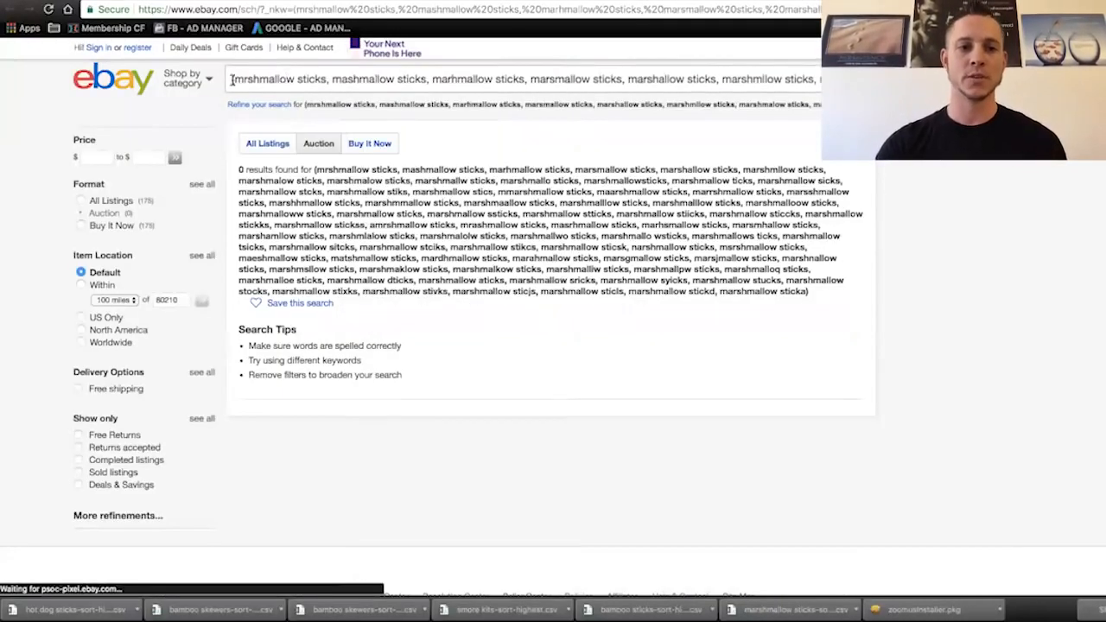
- Copy the full list of misspelled marshmallow sticks terms from the eBay search box and return to the Excel workbook
{"action": "left_click_drag", "start_coordinate": [234, 81], "coordinate": [603, 81]}
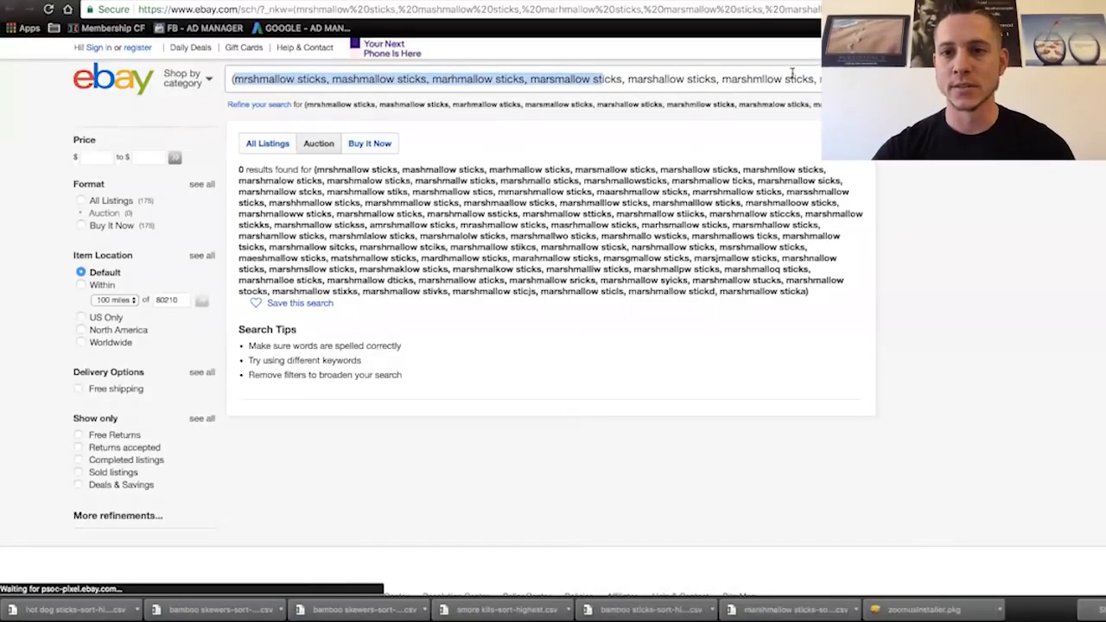
{"action": "scroll", "coordinate": [792, 76], "scroll_direction": "right", "scroll_amount": 5}
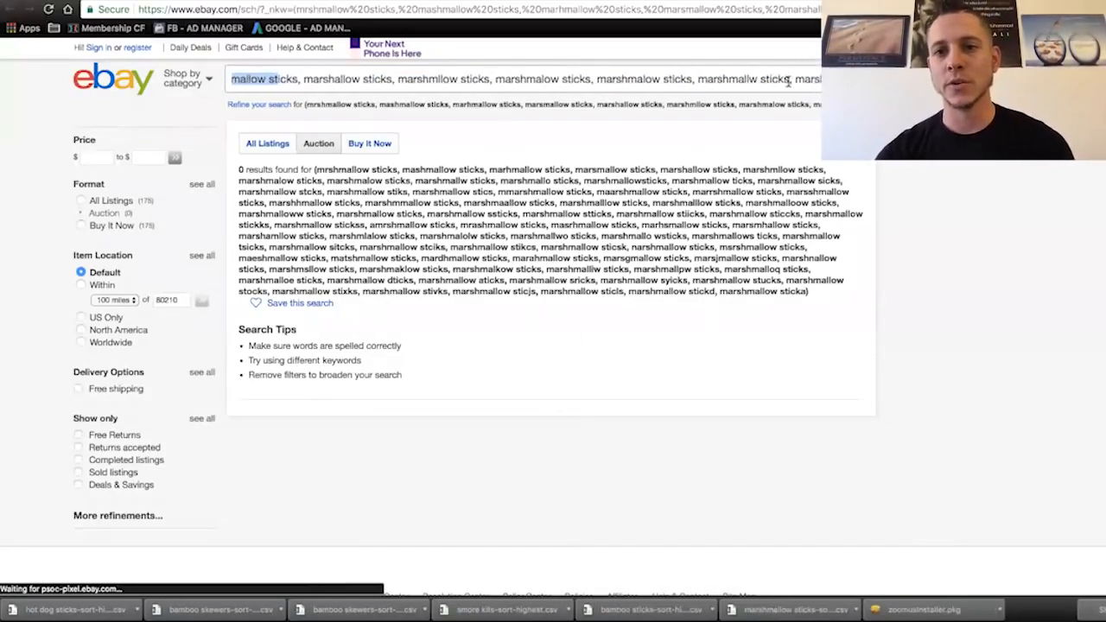
{"action": "left_click_drag", "start_coordinate": [788, 82], "coordinate": [235, 81]}
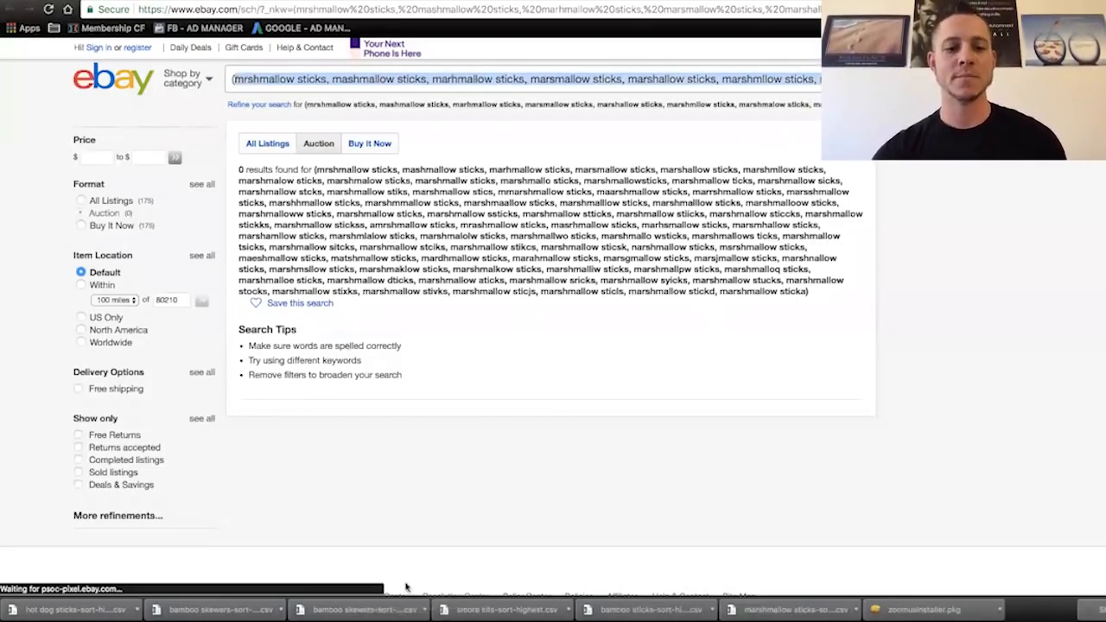
{"action": "left_click", "coordinate": [355, 609]}
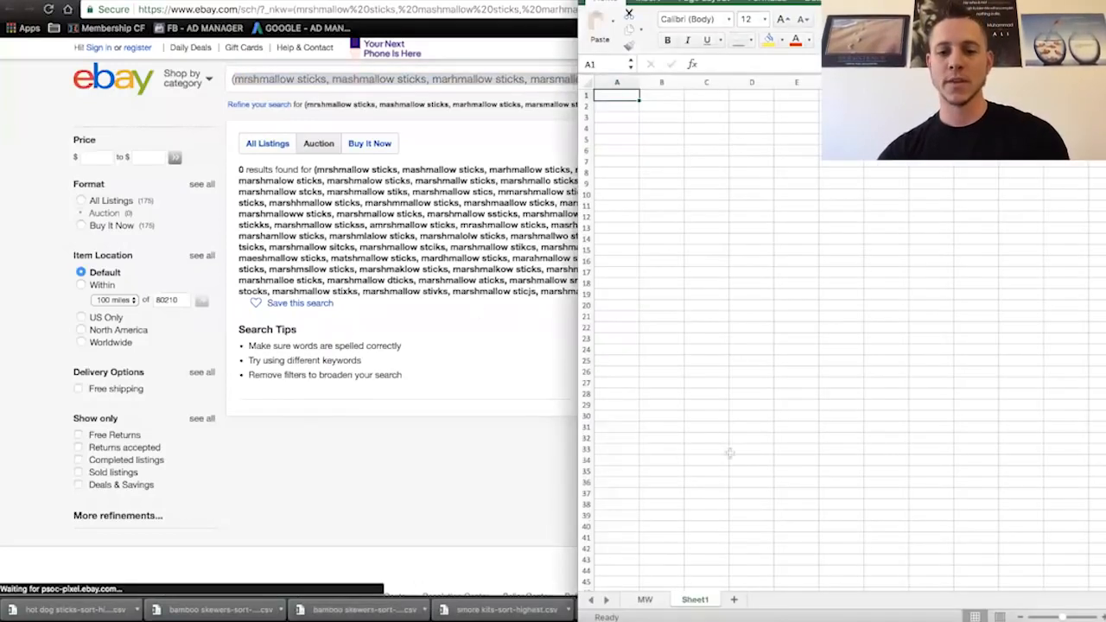
- Rename the new sheet as Mispellings and paste the copied misspelled terms into cell A1
{"action": "double_click", "coordinate": [696, 600]}
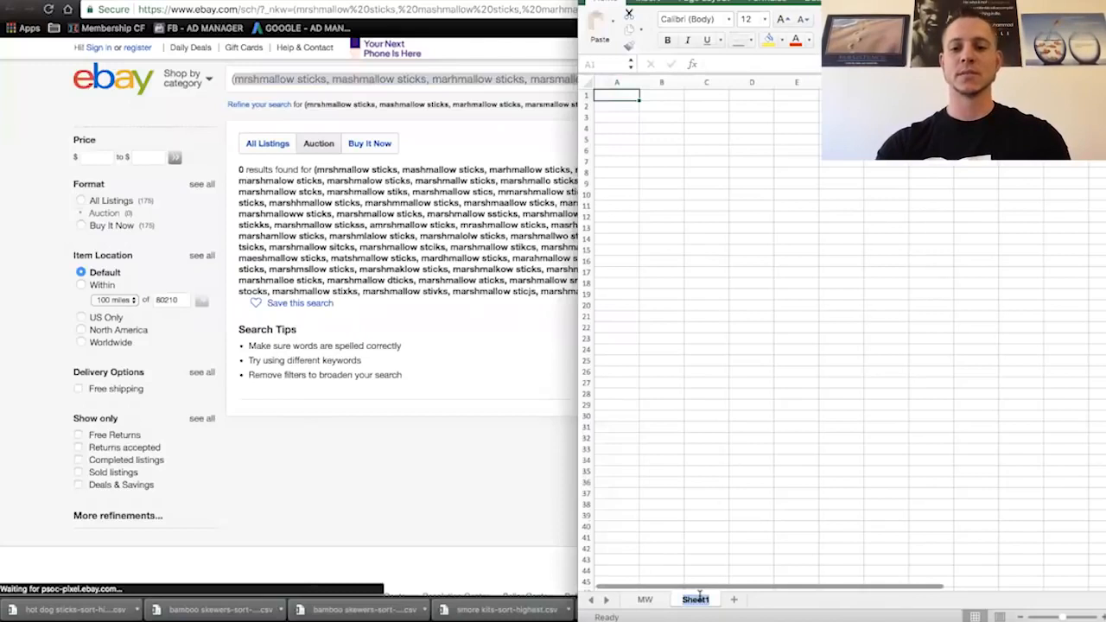
{"action": "type", "text": "Misp"}
{"action": "key", "text": "Return"}
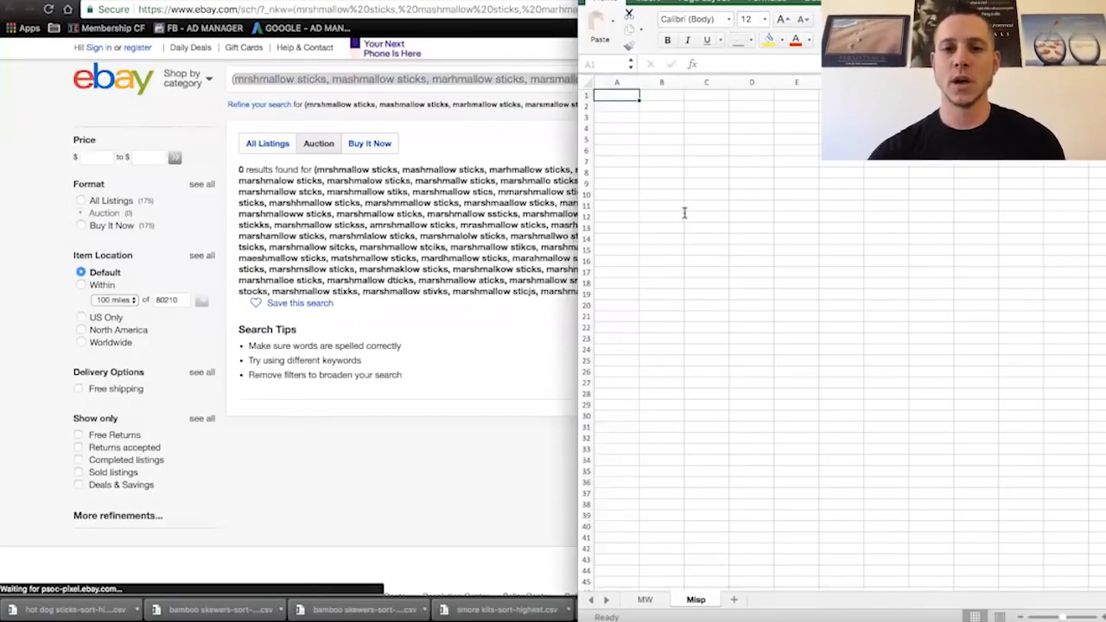
{"action": "type", "text": "e"}
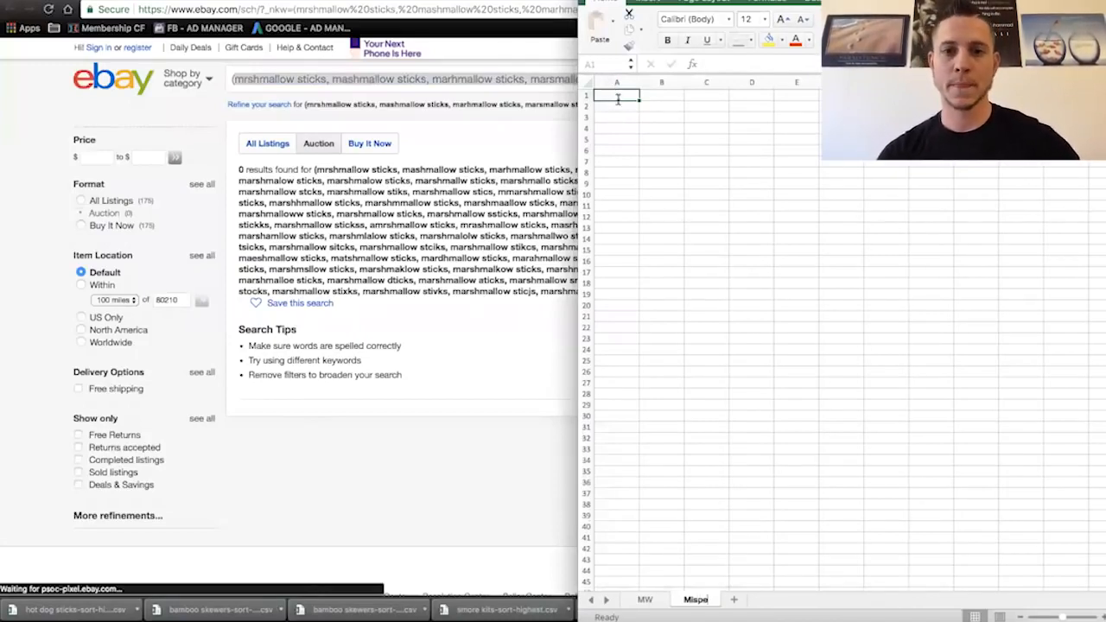
{"action": "type", "text": "l"}
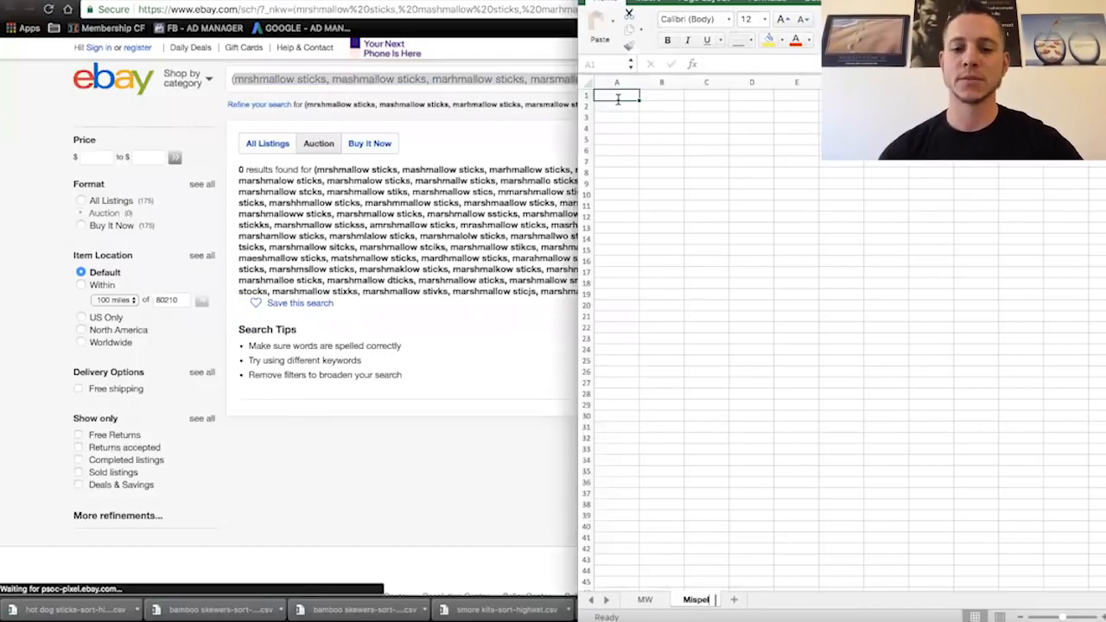
{"action": "type", "text": "lings"}
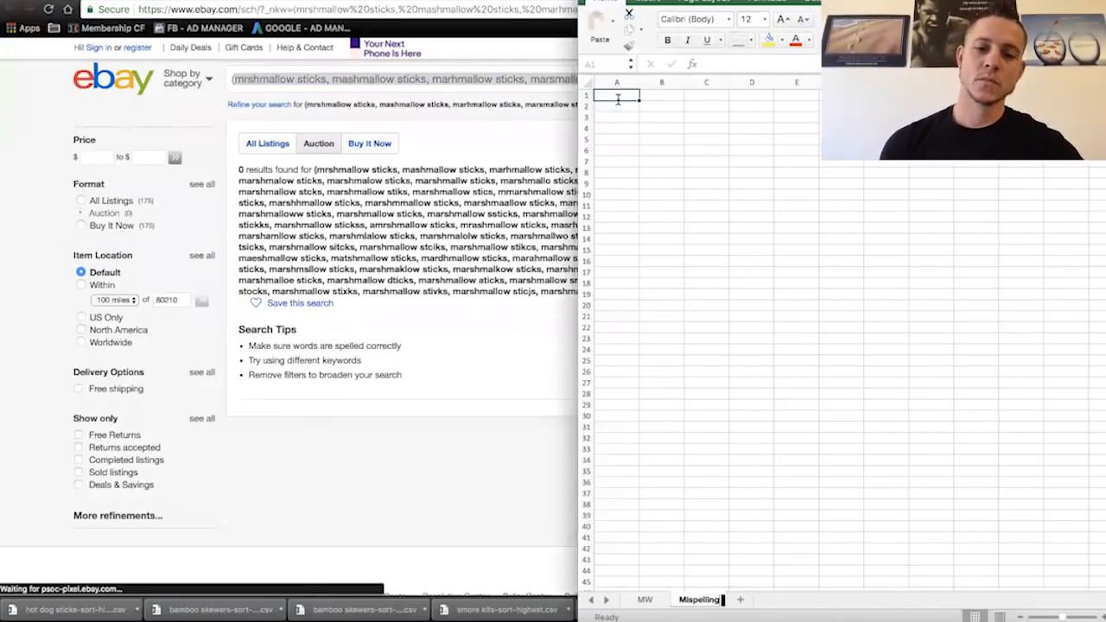
{"action": "key", "text": "Return"}
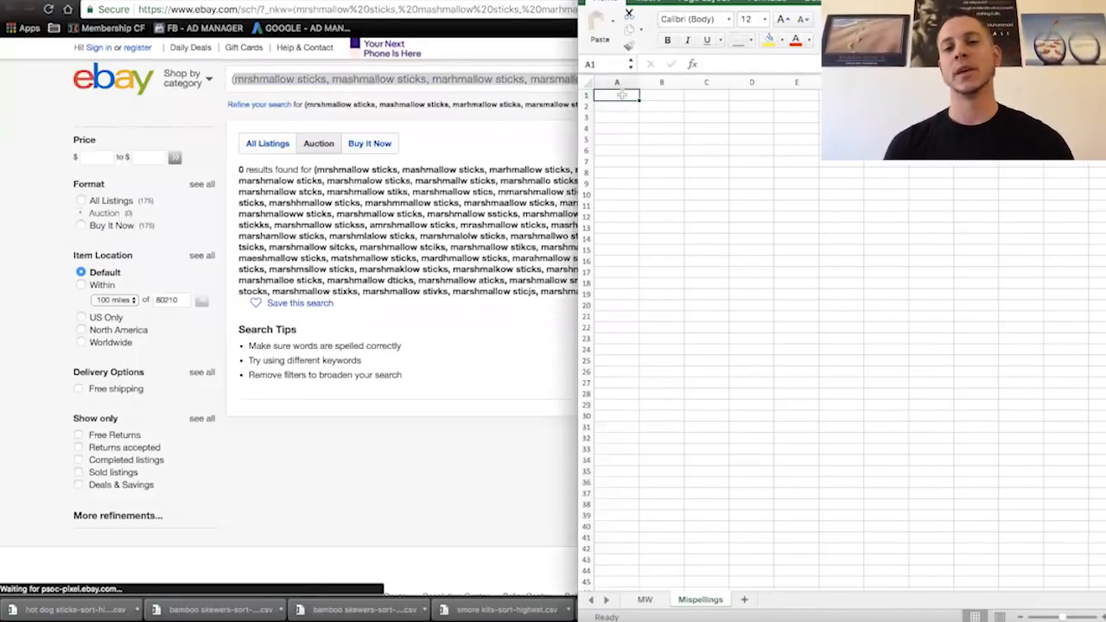
{"action": "key", "text": "super+v"}
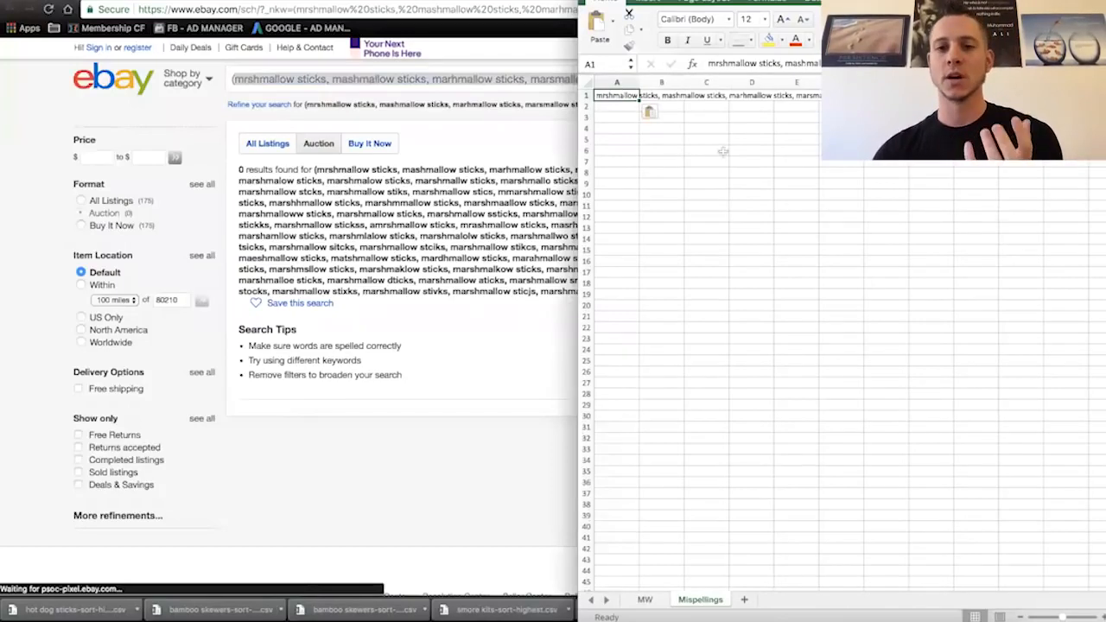
- Go back to the browser, leave the eBay results, and open the Amazon search page for marshmallow roasting sticks
{"action": "left_click", "coordinate": [369, 9]}
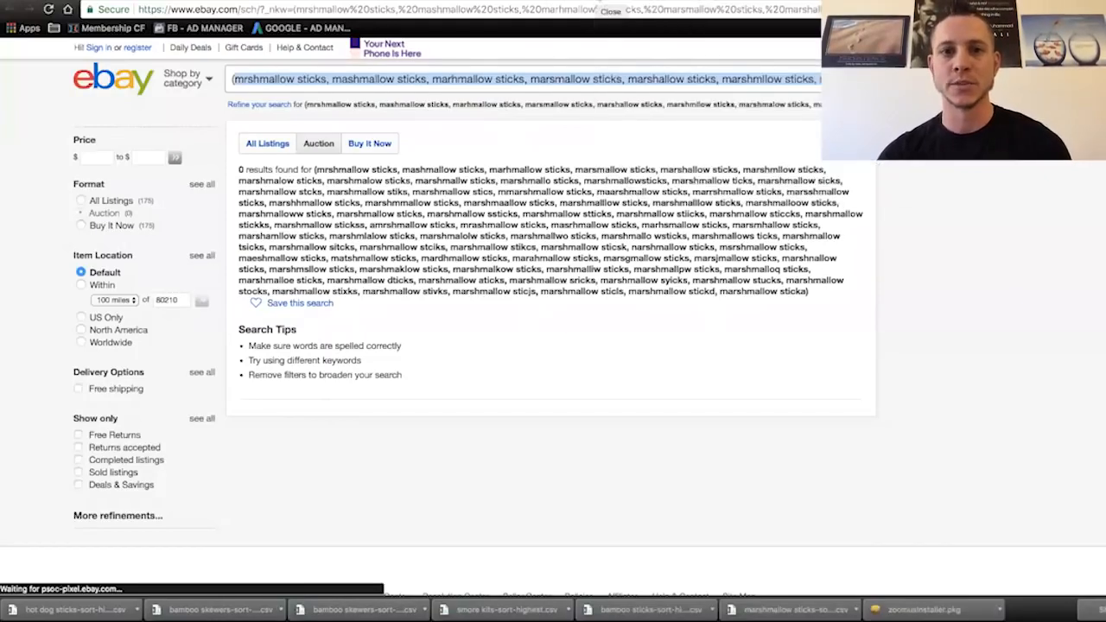
{"action": "left_click", "coordinate": [597, 1]}
{"action": "left_click", "coordinate": [488, 1]}
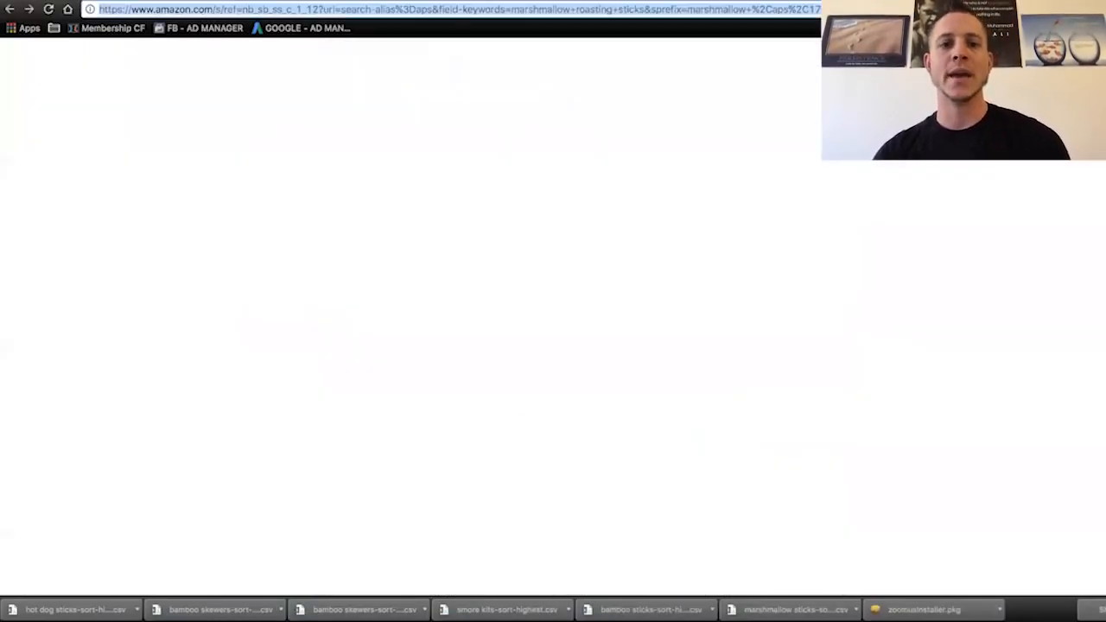
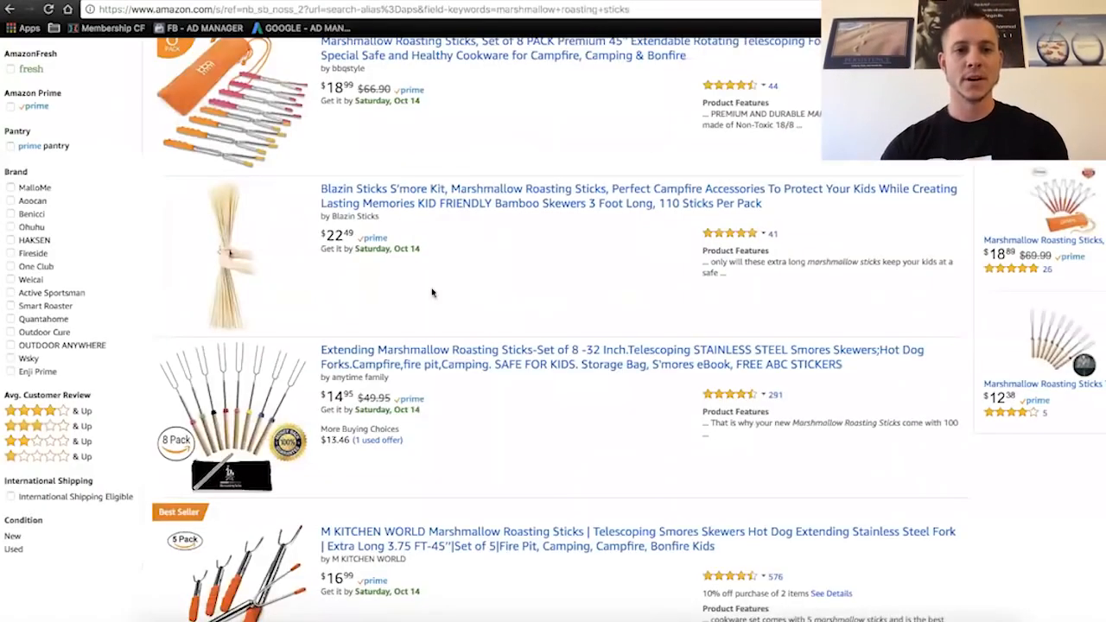
- Open the Blazin Sticks S'more Kit listing from the marshmallow roasting sticks results and copy its ASIN from the page address
{"action": "scroll", "coordinate": [432, 290], "scroll_direction": "up", "scroll_amount": 5}
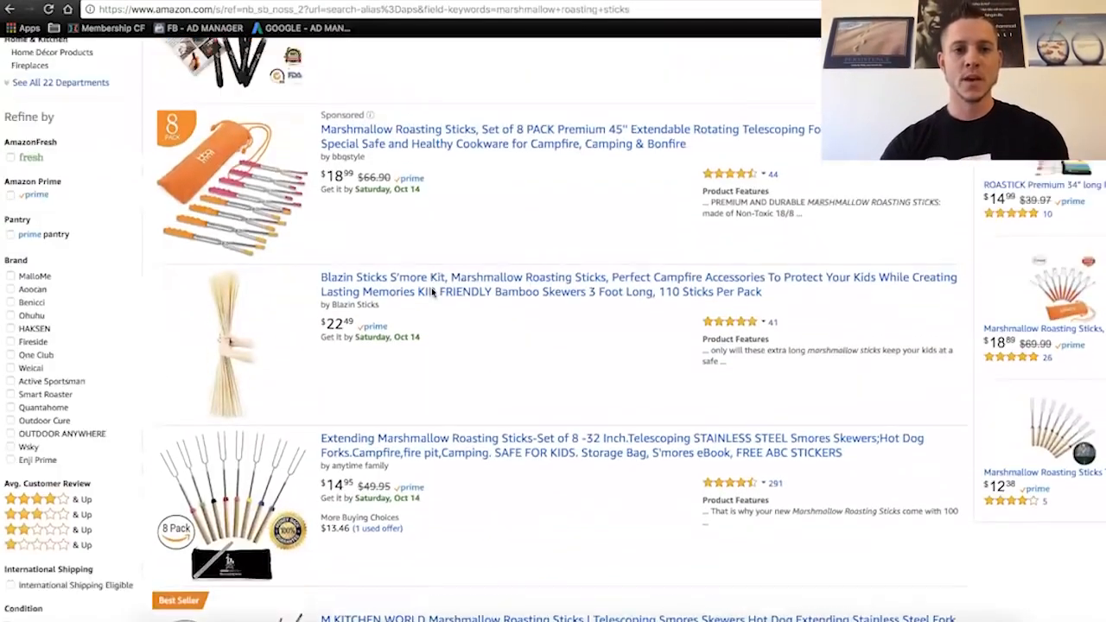
{"action": "scroll", "coordinate": [352, 175], "scroll_direction": "up", "scroll_amount": 2}
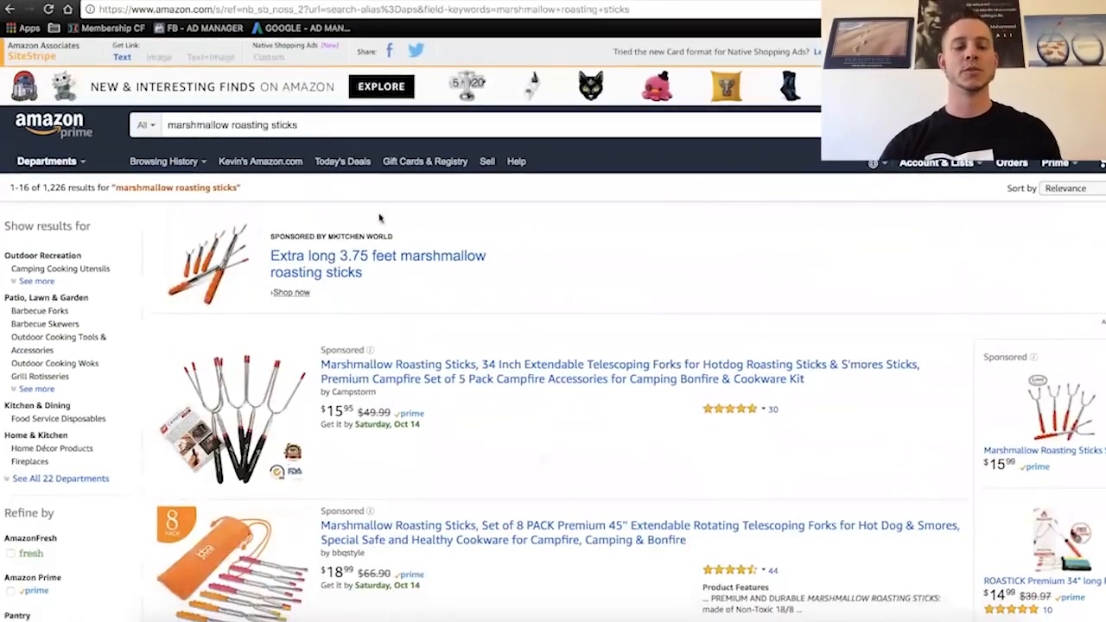
{"action": "scroll", "coordinate": [515, 438], "scroll_direction": "down", "scroll_amount": 5}
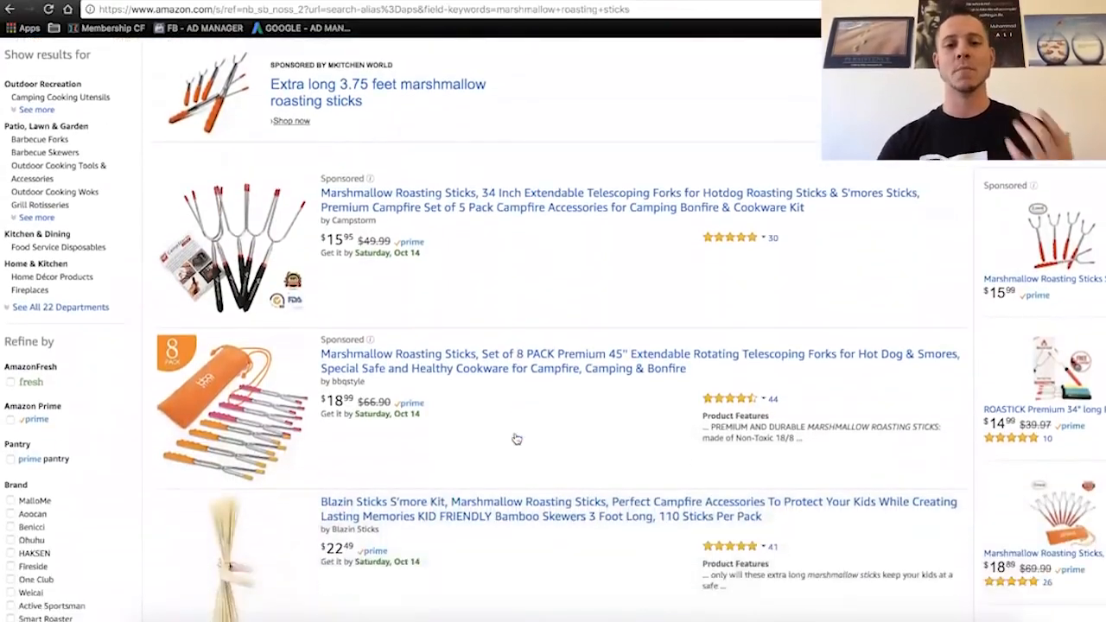
{"action": "scroll", "coordinate": [515, 438], "scroll_direction": "down", "scroll_amount": 1}
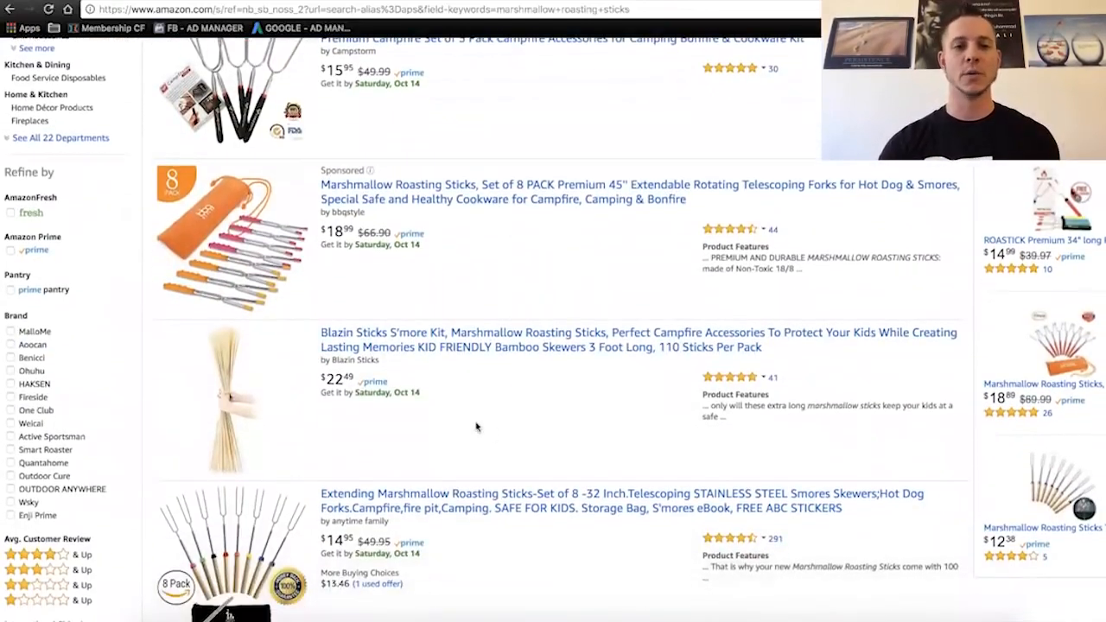
{"action": "scroll", "coordinate": [475, 427], "scroll_direction": "up", "scroll_amount": 3}
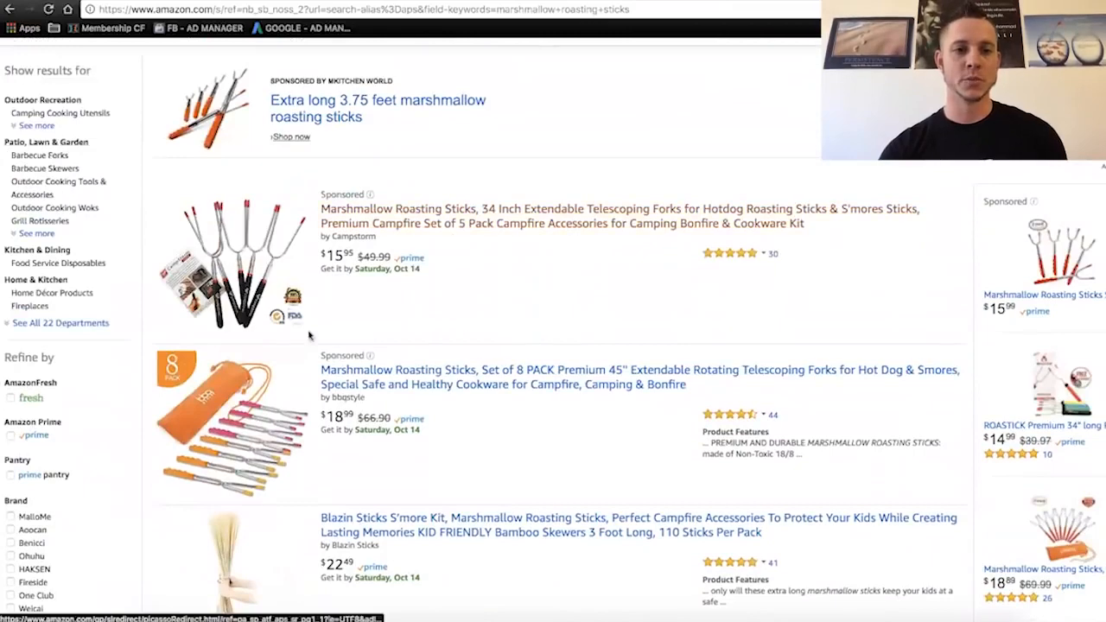
{"action": "scroll", "coordinate": [345, 425], "scroll_direction": "down", "scroll_amount": 2}
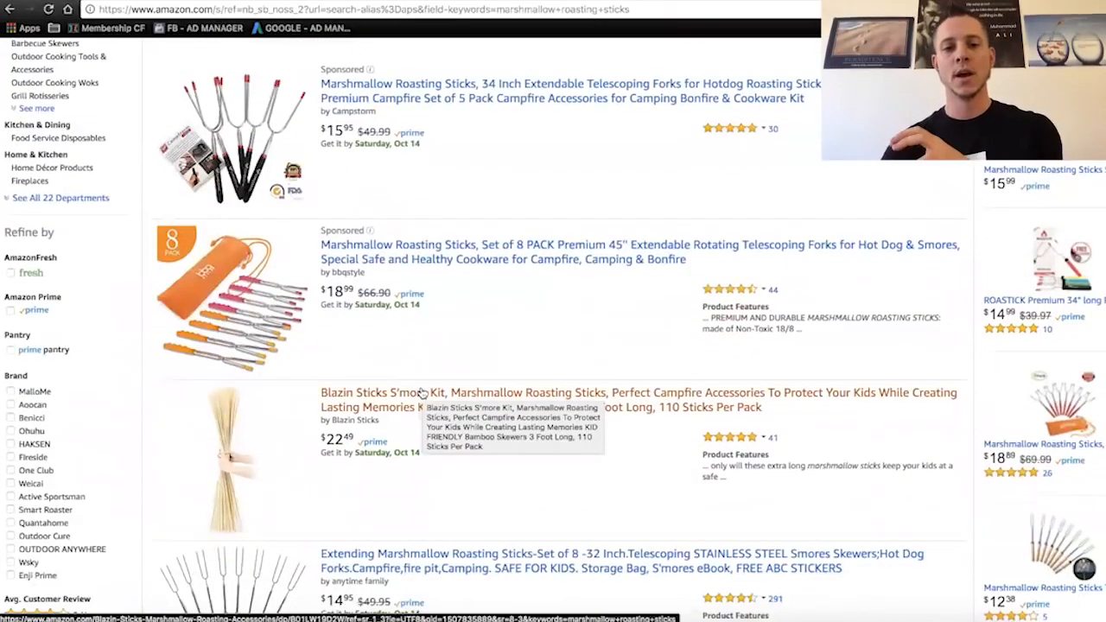
{"action": "left_click", "coordinate": [421, 394]}
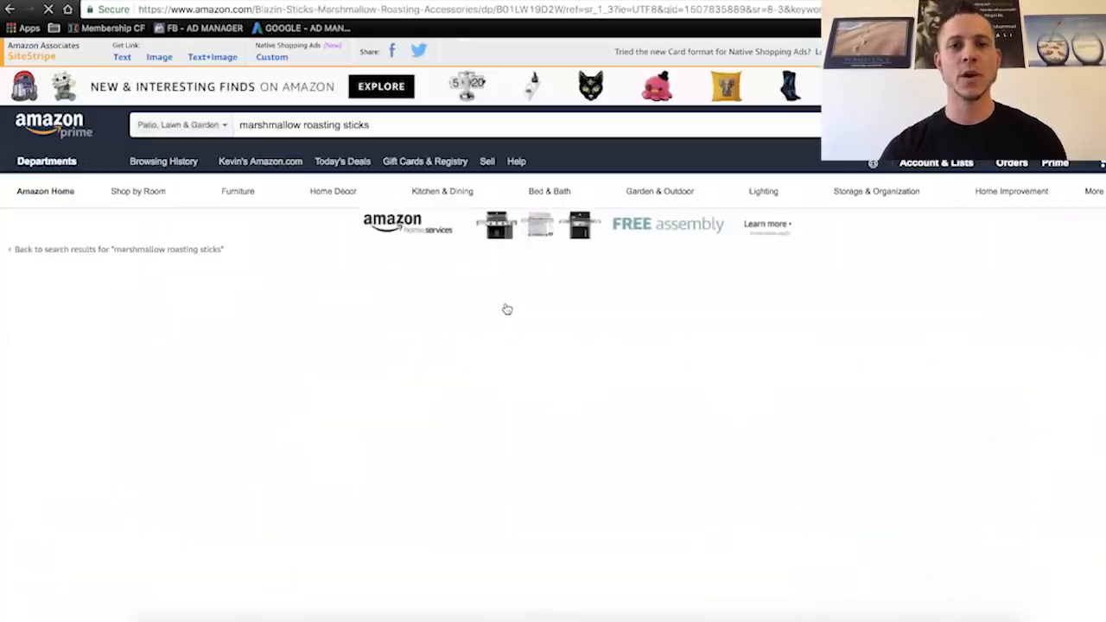
{"action": "double_click", "coordinate": [522, 10]}
{"action": "key", "text": "ctrl+c"}
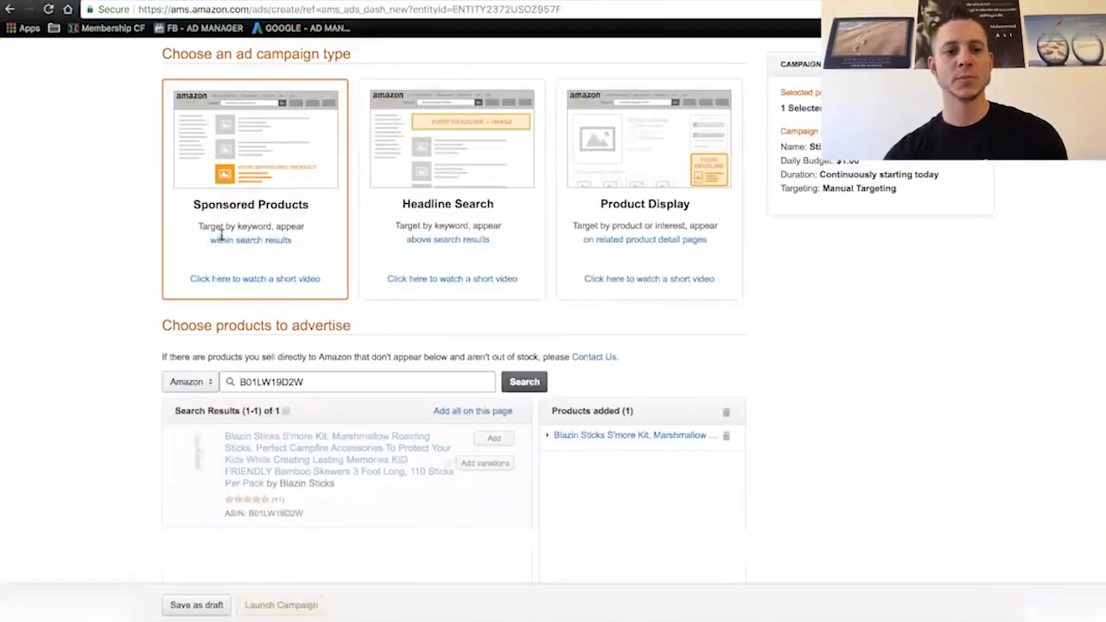
- Switch to the ad campaign page and enter the ASIN B01LW19D2W in the search for products to advertise
{"action": "double_click", "coordinate": [290, 381]}
{"action": "key", "text": "ctrl+v"}
{"action": "left_click", "coordinate": [366, 434]}
- Copy the full list of suggested keywords from the campaign's Add keywords and bids section and switch to the Excel workbook
{"action": "scroll", "coordinate": [784, 388], "scroll_direction": "down", "scroll_amount": 3}
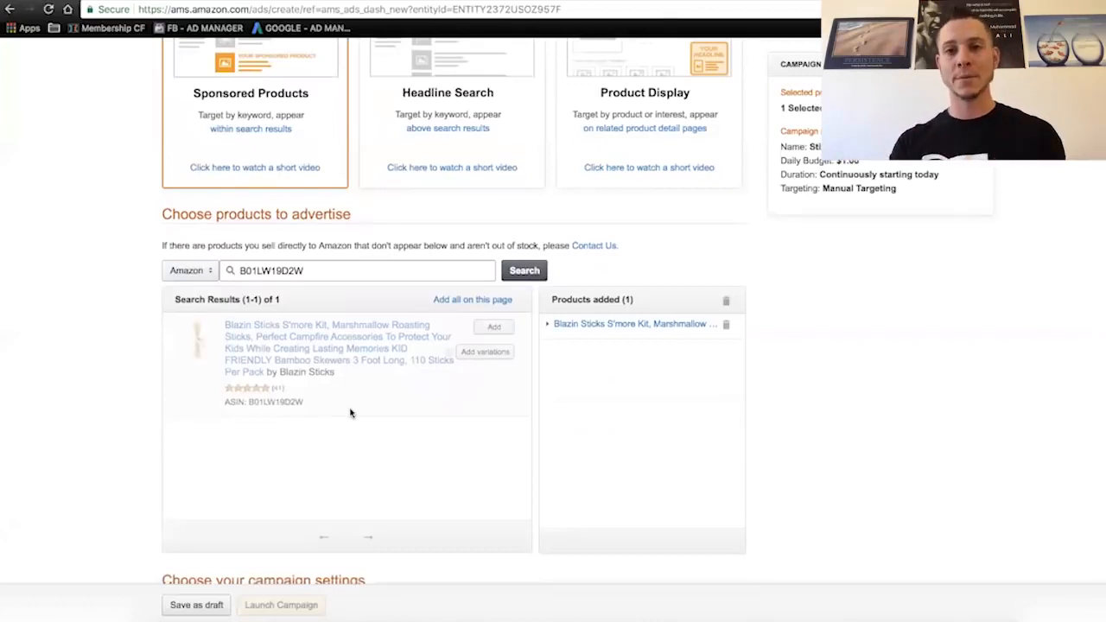
{"action": "scroll", "coordinate": [148, 454], "scroll_direction": "down", "scroll_amount": 5}
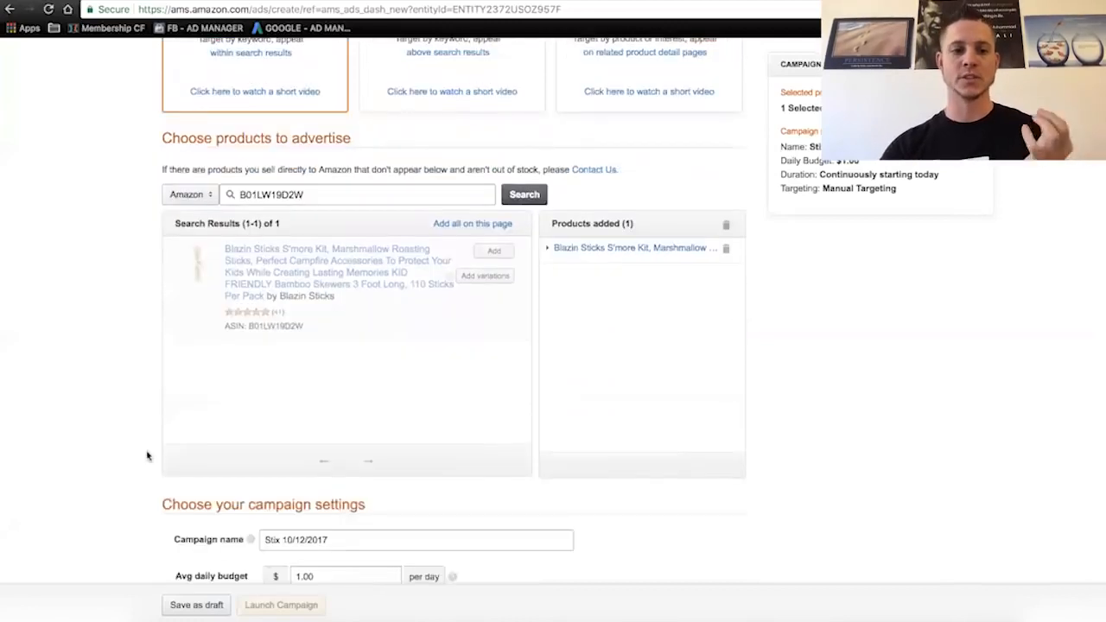
{"action": "scroll", "coordinate": [147, 455], "scroll_direction": "down", "scroll_amount": 1}
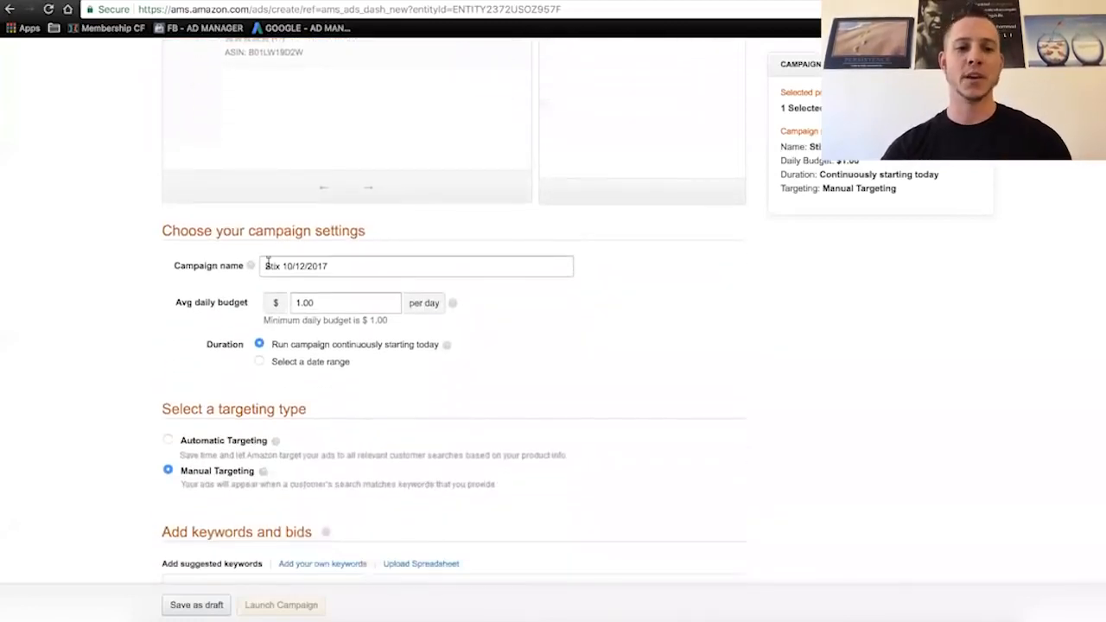
{"action": "scroll", "coordinate": [96, 303], "scroll_direction": "down", "scroll_amount": 2}
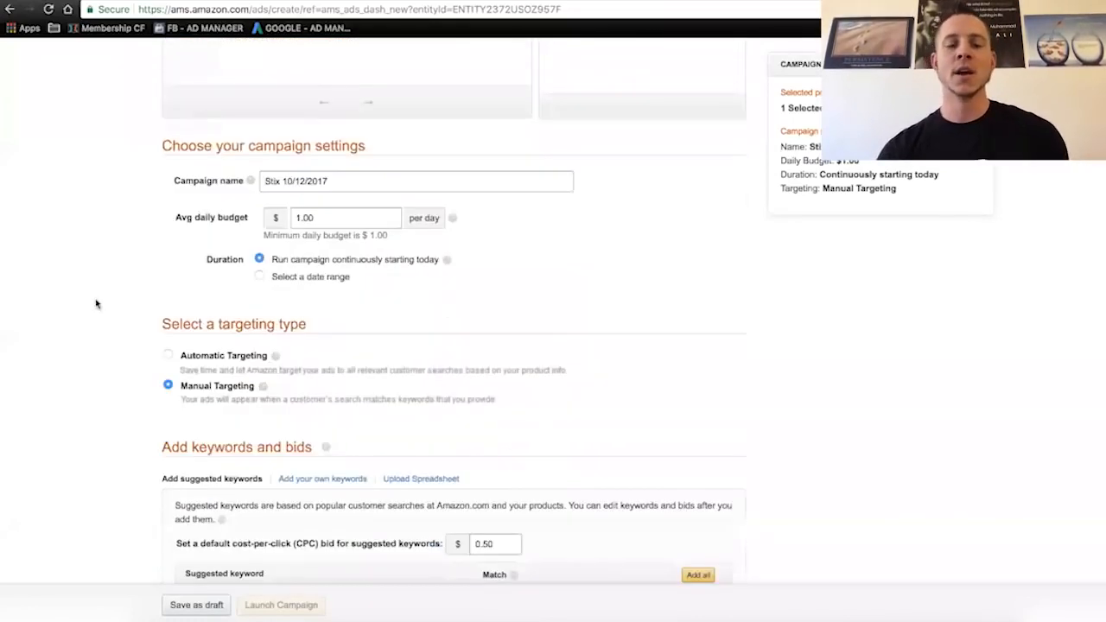
{"action": "scroll", "coordinate": [96, 303], "scroll_direction": "down", "scroll_amount": 5}
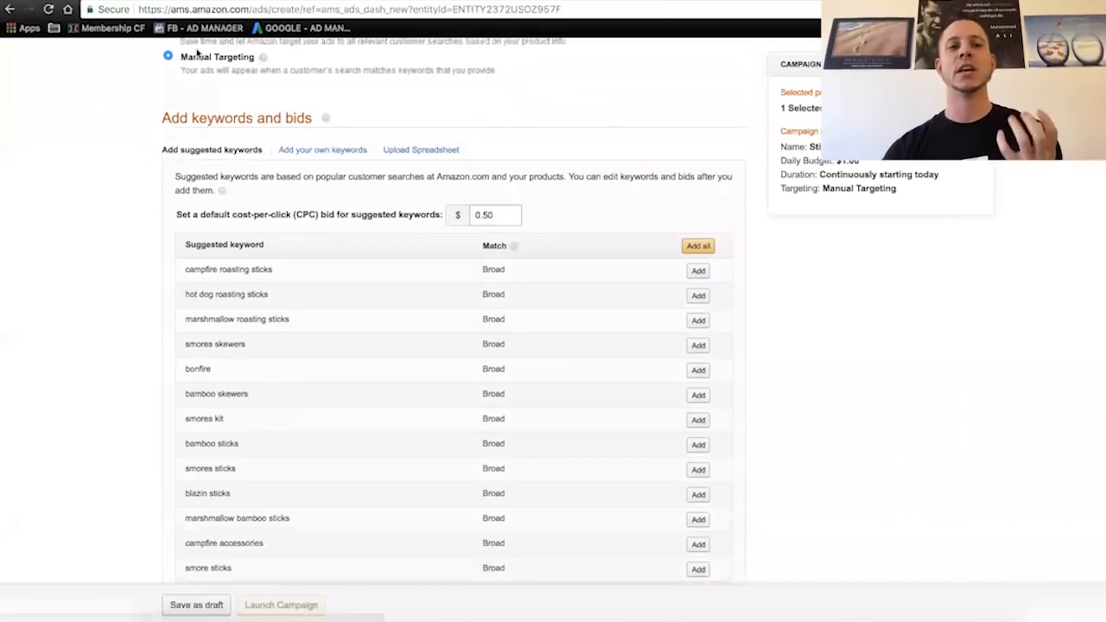
{"action": "scroll", "coordinate": [128, 183], "scroll_direction": "down", "scroll_amount": 1}
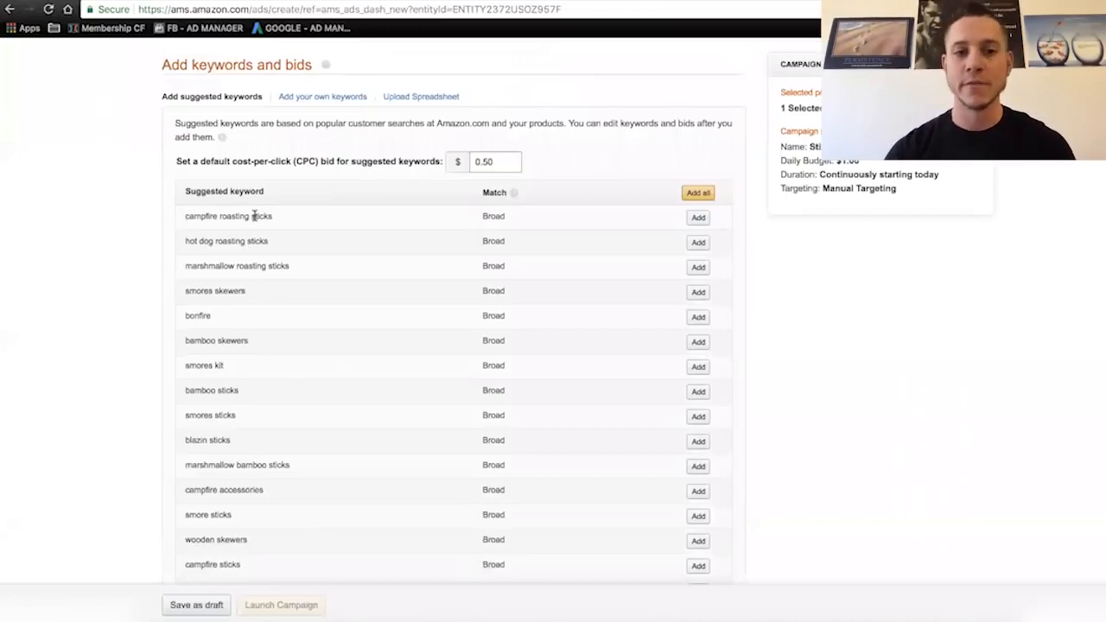
{"action": "scroll", "coordinate": [258, 300], "scroll_direction": "down", "scroll_amount": 1}
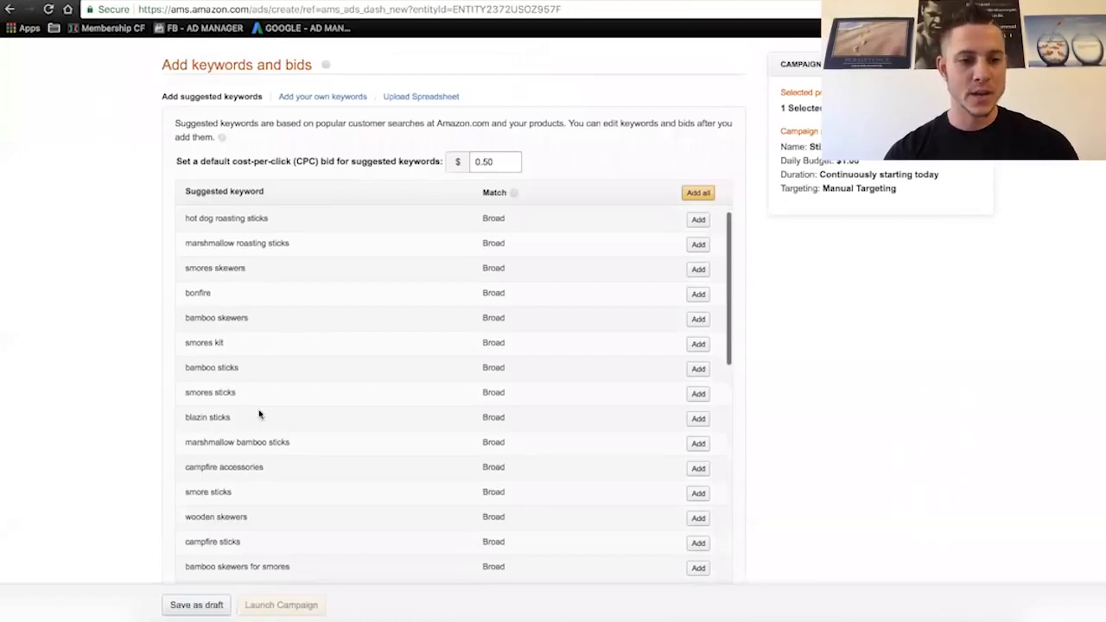
{"action": "scroll", "coordinate": [259, 415], "scroll_direction": "down", "scroll_amount": 1}
{"action": "scroll", "coordinate": [268, 439], "scroll_direction": "down", "scroll_amount": 10}
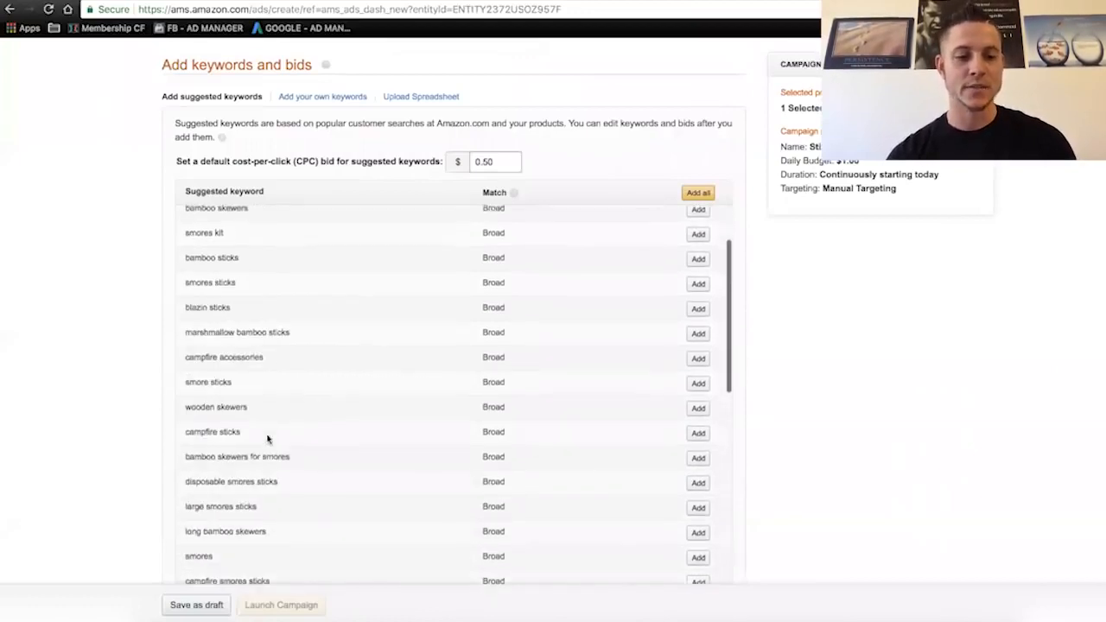
{"action": "scroll", "coordinate": [267, 440], "scroll_direction": "down", "scroll_amount": 15}
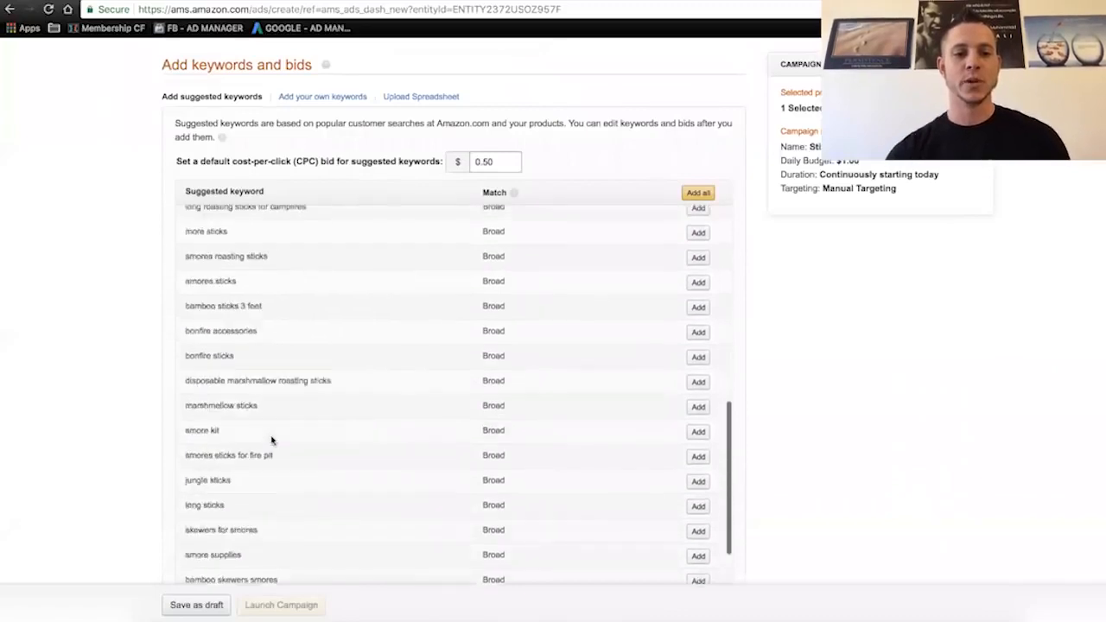
{"action": "scroll", "coordinate": [271, 439], "scroll_direction": "down", "scroll_amount": 15}
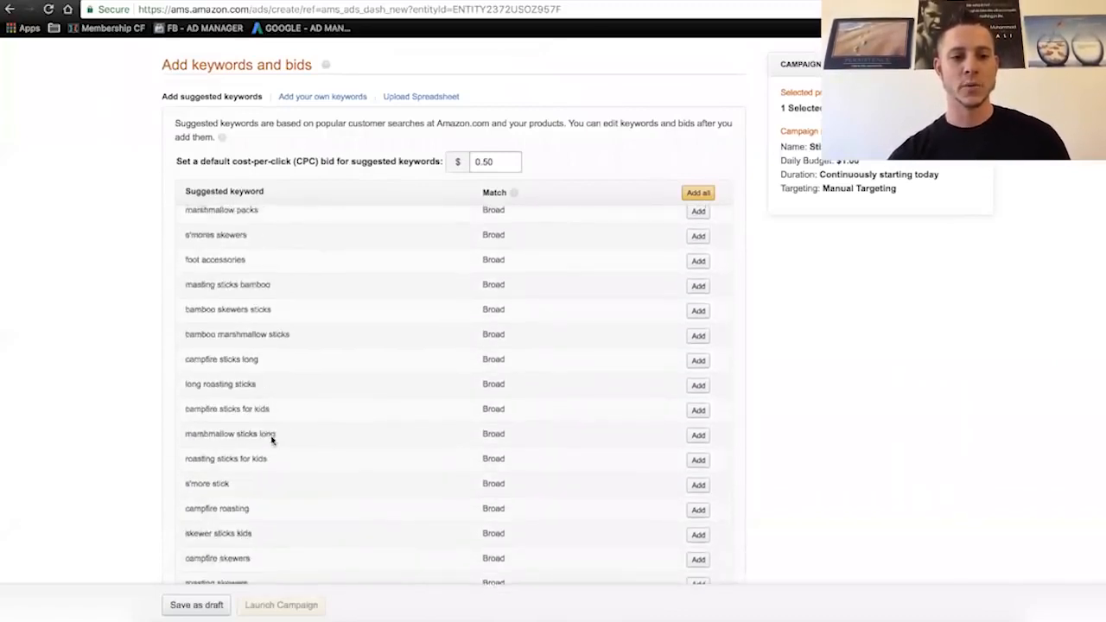
{"action": "scroll", "coordinate": [270, 439], "scroll_direction": "down", "scroll_amount": 3}
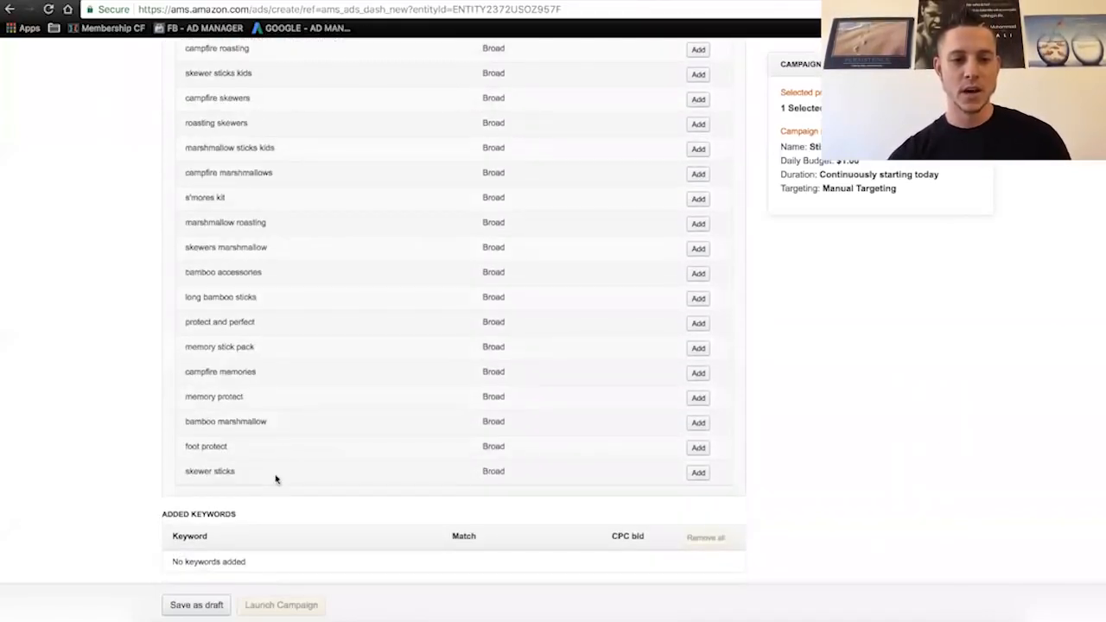
{"action": "left_click_drag", "start_coordinate": [506, 472], "coordinate": [175, 209]}
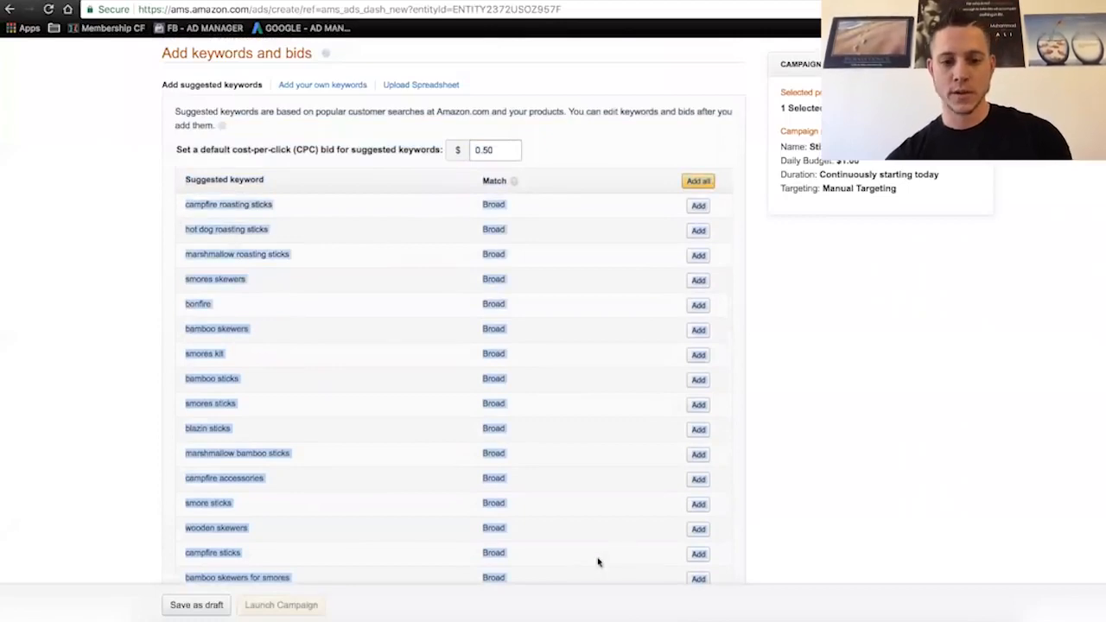
{"action": "left_click", "coordinate": [417, 598]}
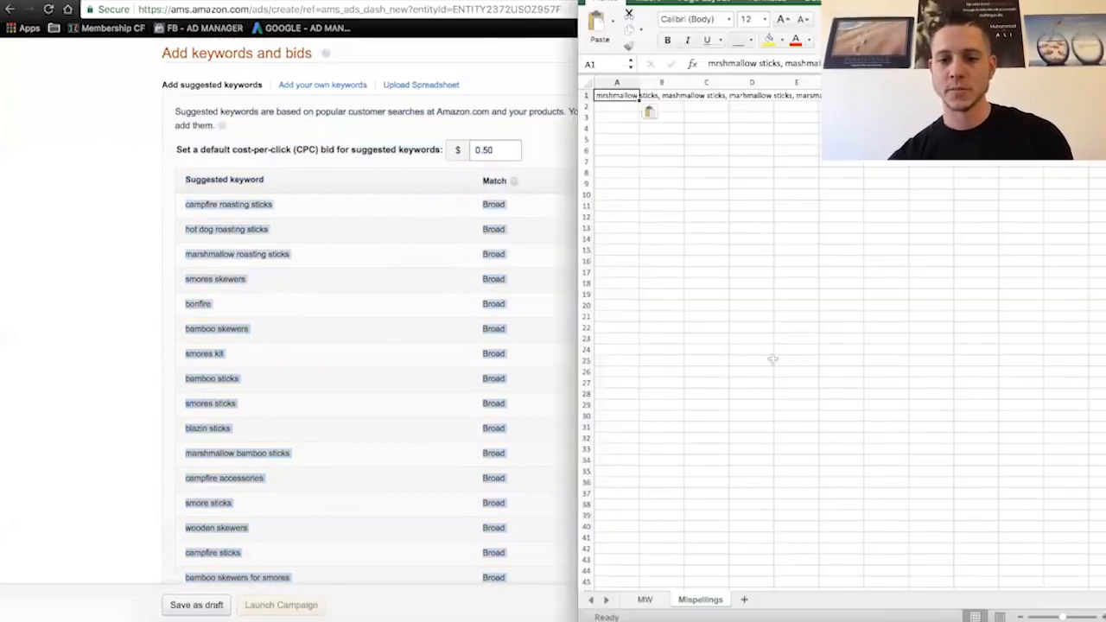
- Add a new sheet named AMS 1 and paste the copied suggested keywords into cell A1
{"action": "left_click", "coordinate": [745, 600]}
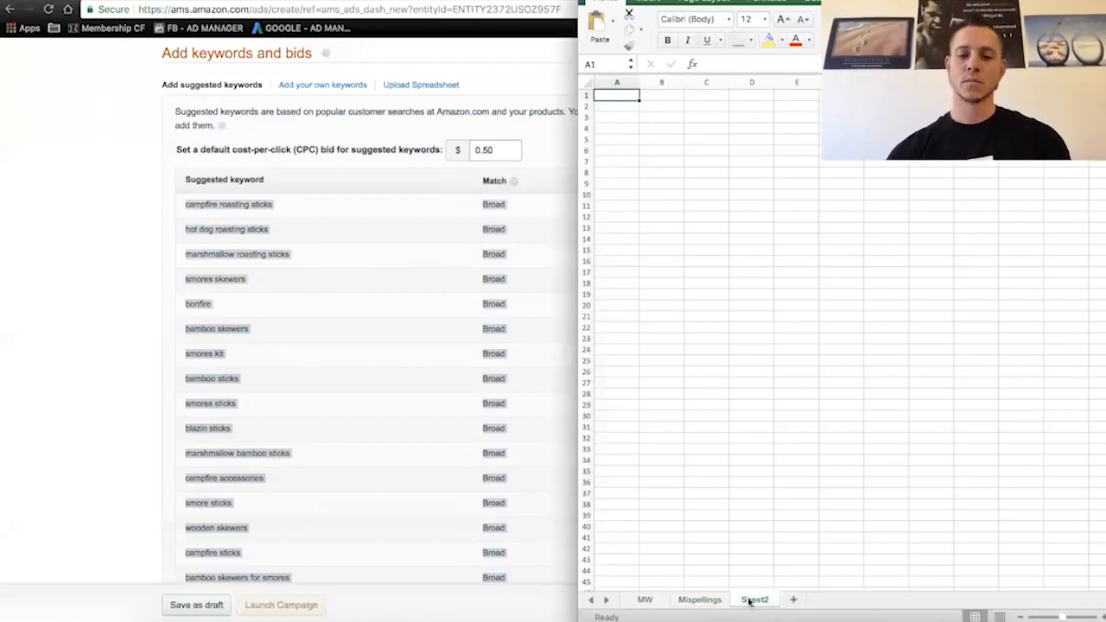
{"action": "double_click", "coordinate": [782, 602]}
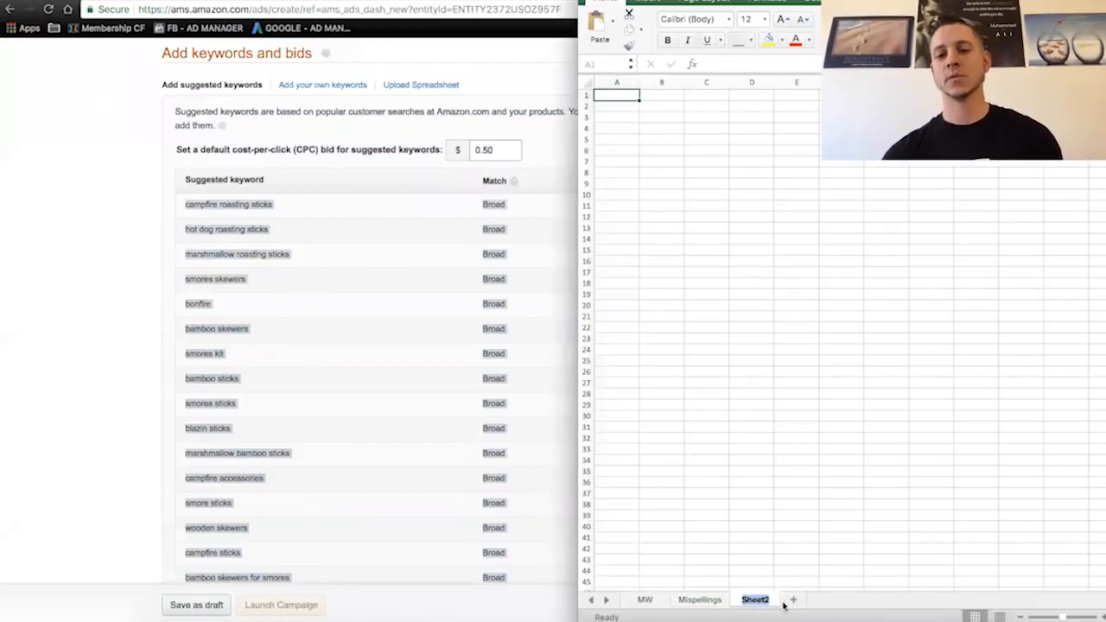
{"action": "type", "text": "AMS"}
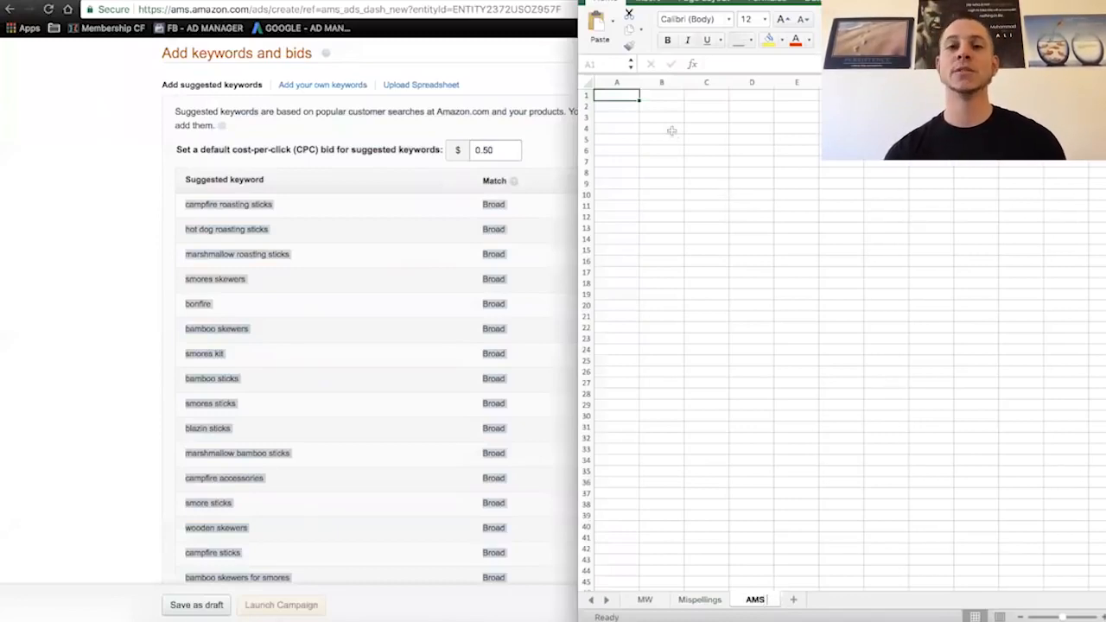
{"action": "type", "text": " 1"}
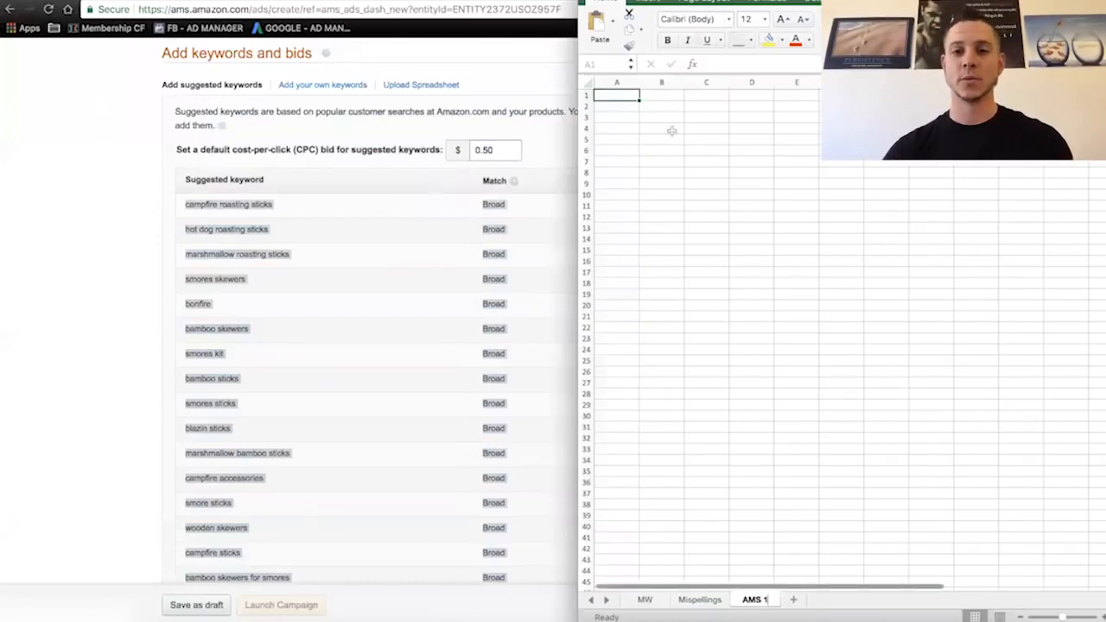
{"action": "left_click", "coordinate": [627, 97]}
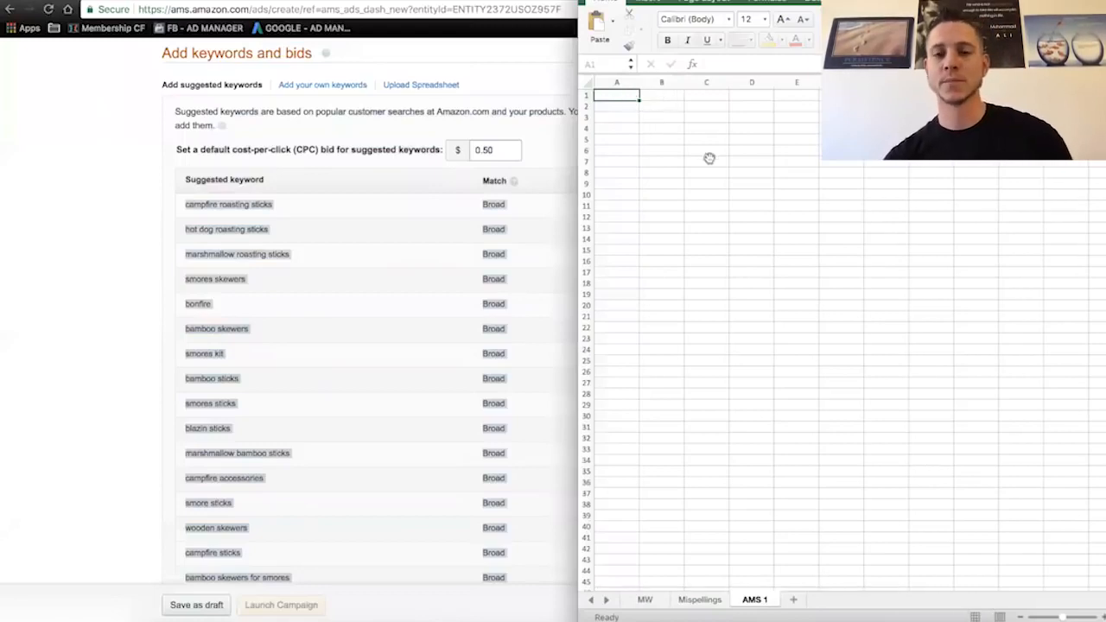
{"action": "left_click", "coordinate": [617, 97]}
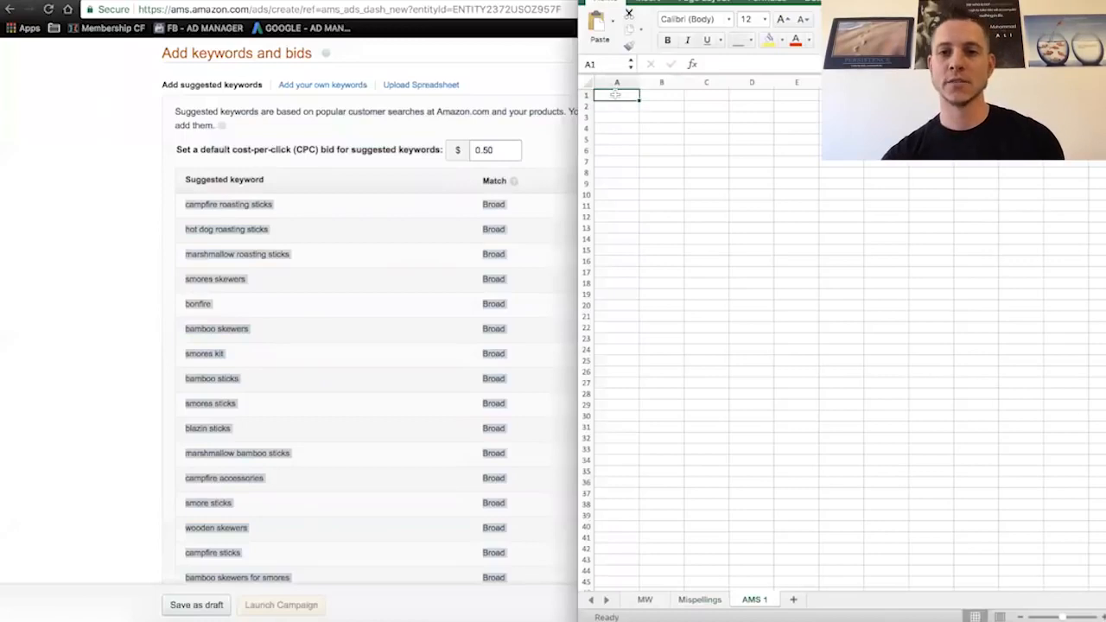
{"action": "key", "text": "super+v"}
- Delete columns B and C, which hold the match types and Add labels, and widen column A
{"action": "left_click", "coordinate": [662, 82]}
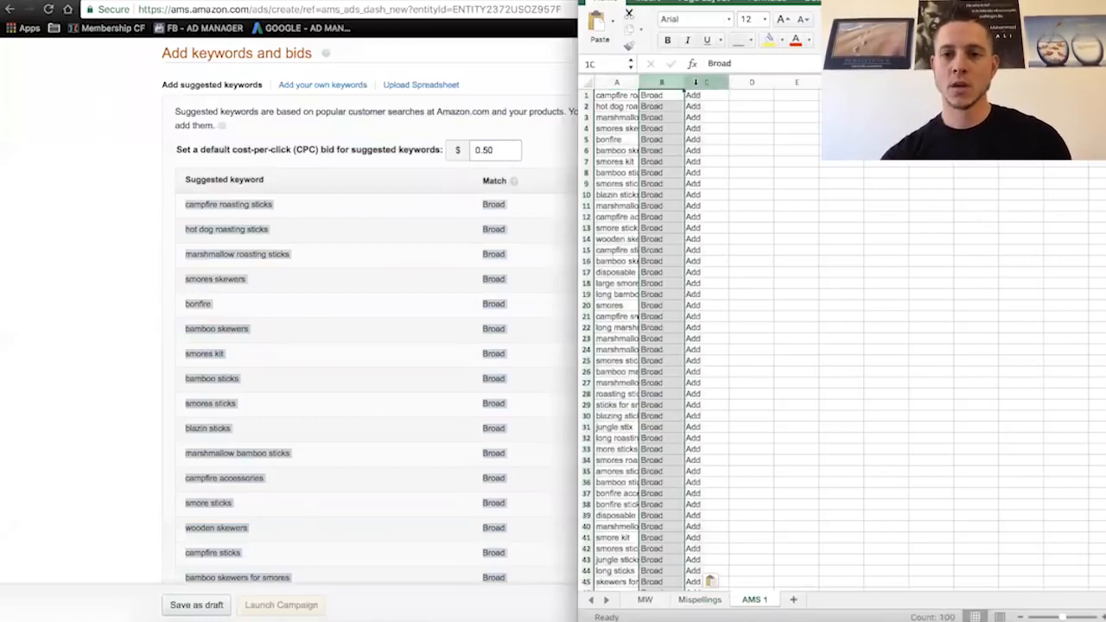
{"action": "left_click_drag", "start_coordinate": [661, 83], "coordinate": [695, 82]}
{"action": "right_click", "coordinate": [698, 80]}
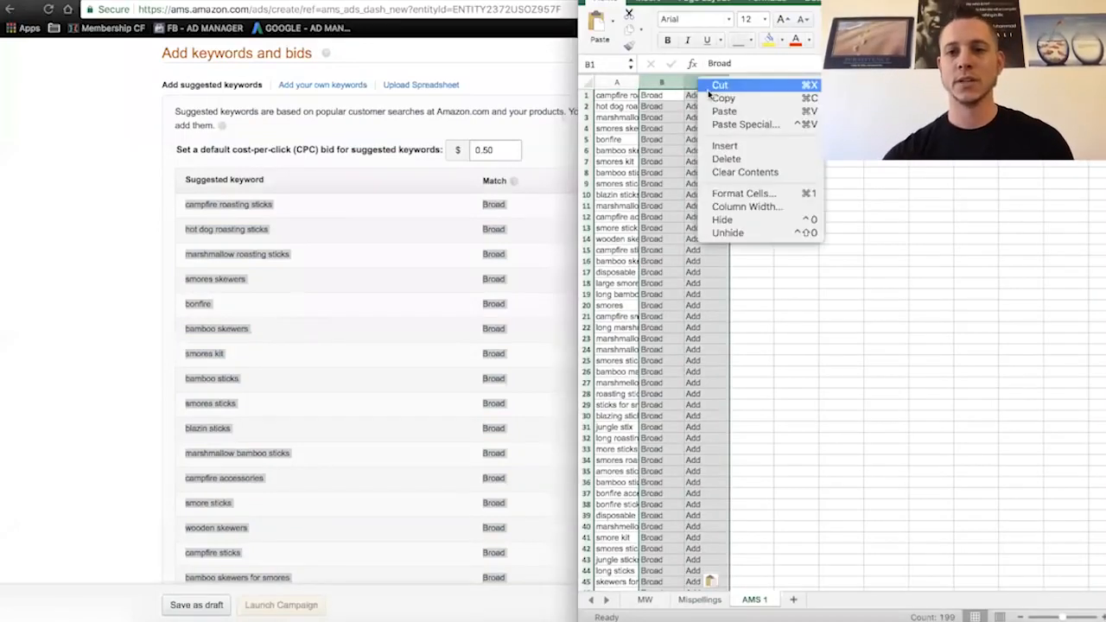
{"action": "left_click", "coordinate": [746, 160]}
{"action": "left_click_drag", "start_coordinate": [639, 82], "coordinate": [724, 84]}
{"action": "left_click", "coordinate": [842, 272]}
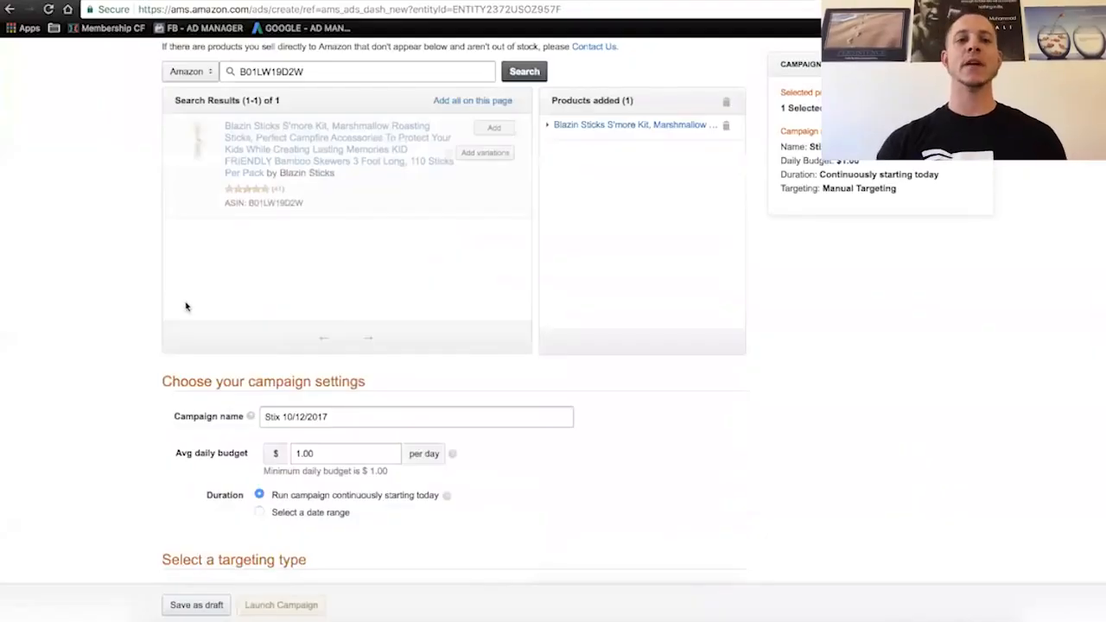
- Go back to the Amazon search page and search for bamboo sticks
{"action": "scroll", "coordinate": [186, 306], "scroll_direction": "up", "scroll_amount": 5}
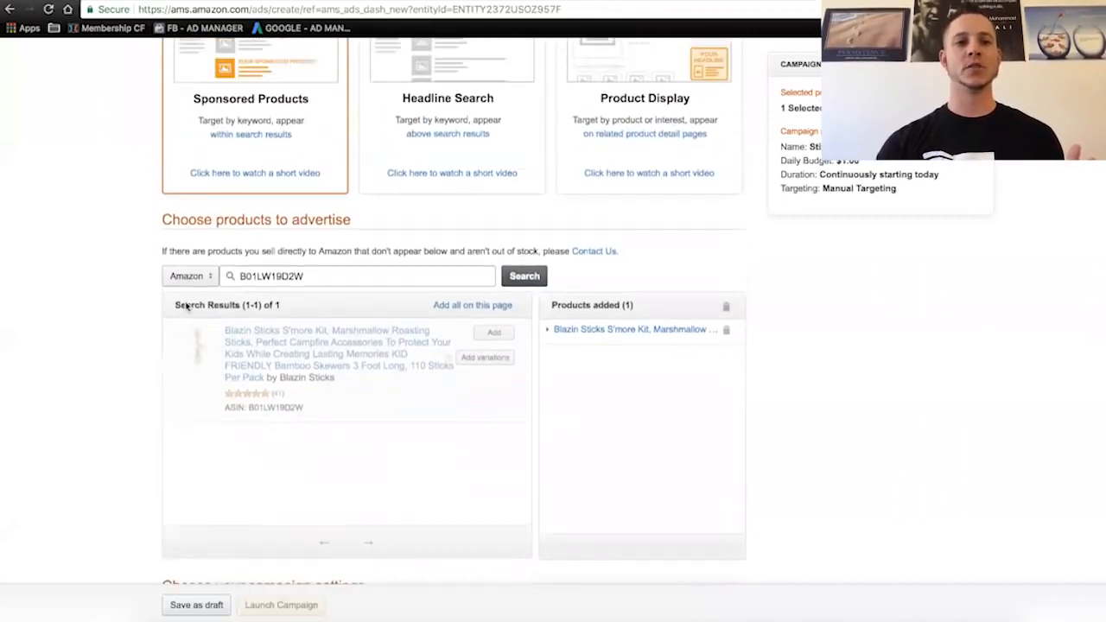
{"action": "scroll", "coordinate": [186, 306], "scroll_direction": "up", "scroll_amount": 1}
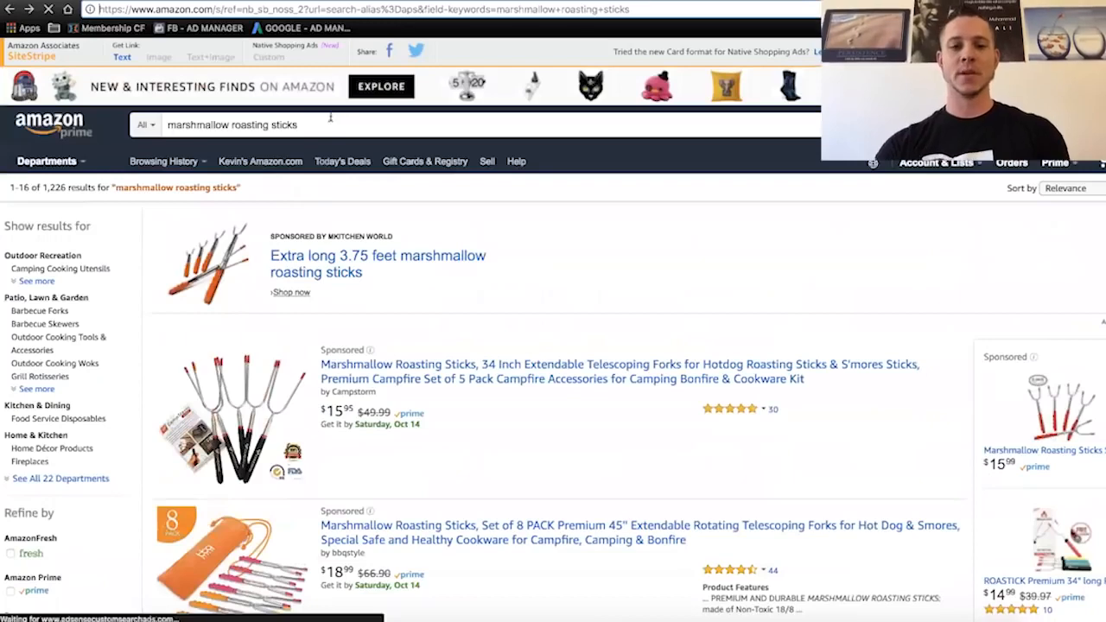
{"action": "double_click", "coordinate": [194, 125]}
{"action": "type", "text": "bamboo"}
{"action": "key", "text": "super+a"}
{"action": "type", "text": "bamboo "}
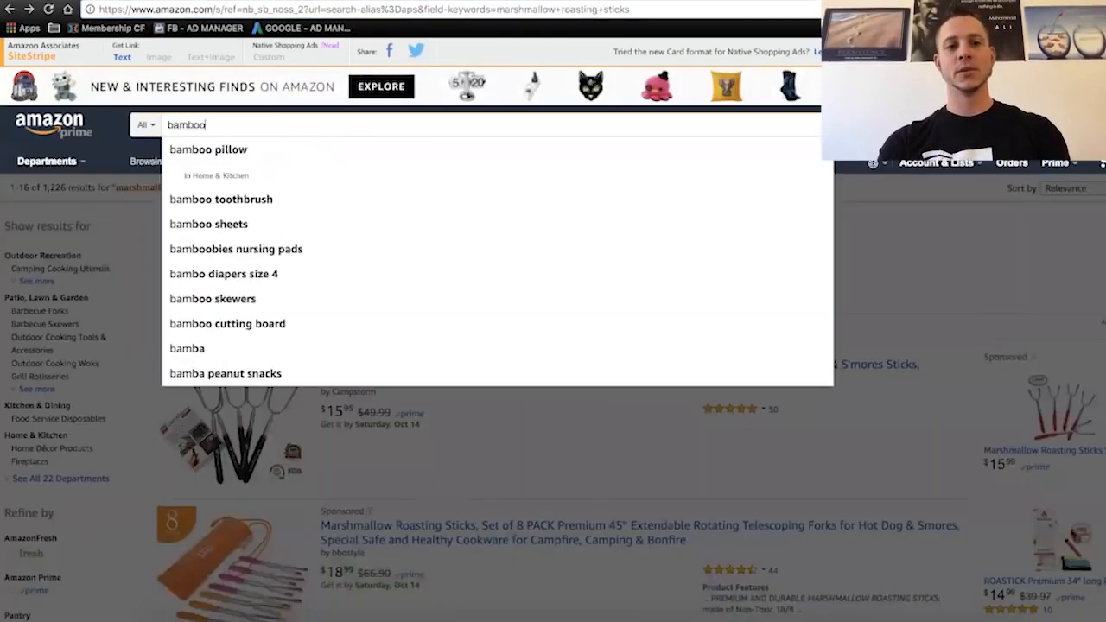
{"action": "type", "text": "sticks"}
{"action": "key", "text": "Return"}
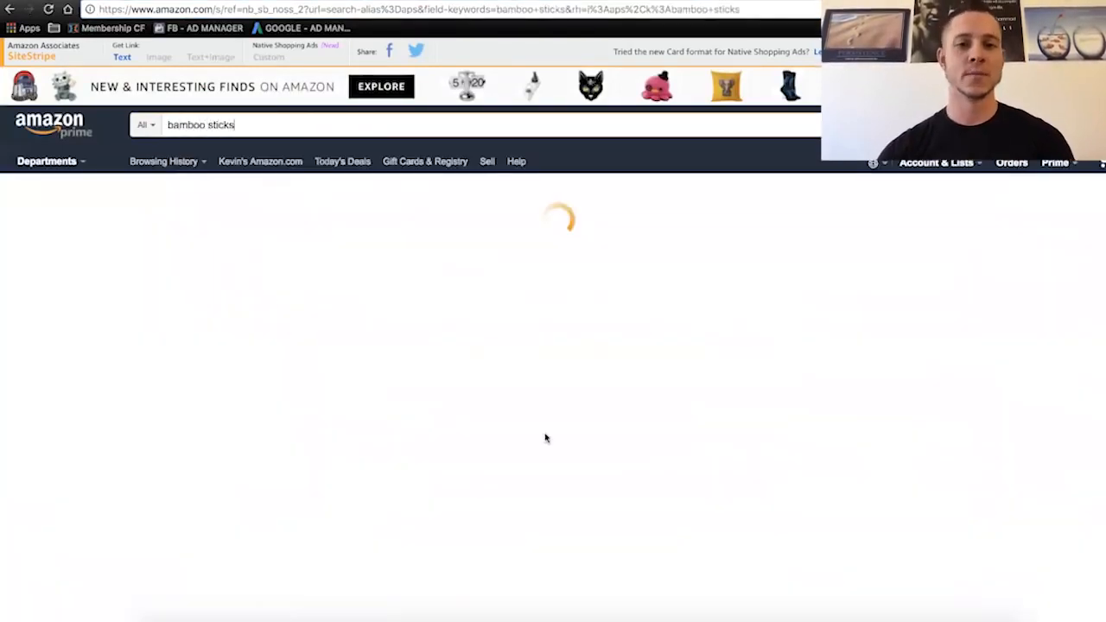
{"action": "scroll", "coordinate": [544, 438], "scroll_direction": "down", "scroll_amount": 3}
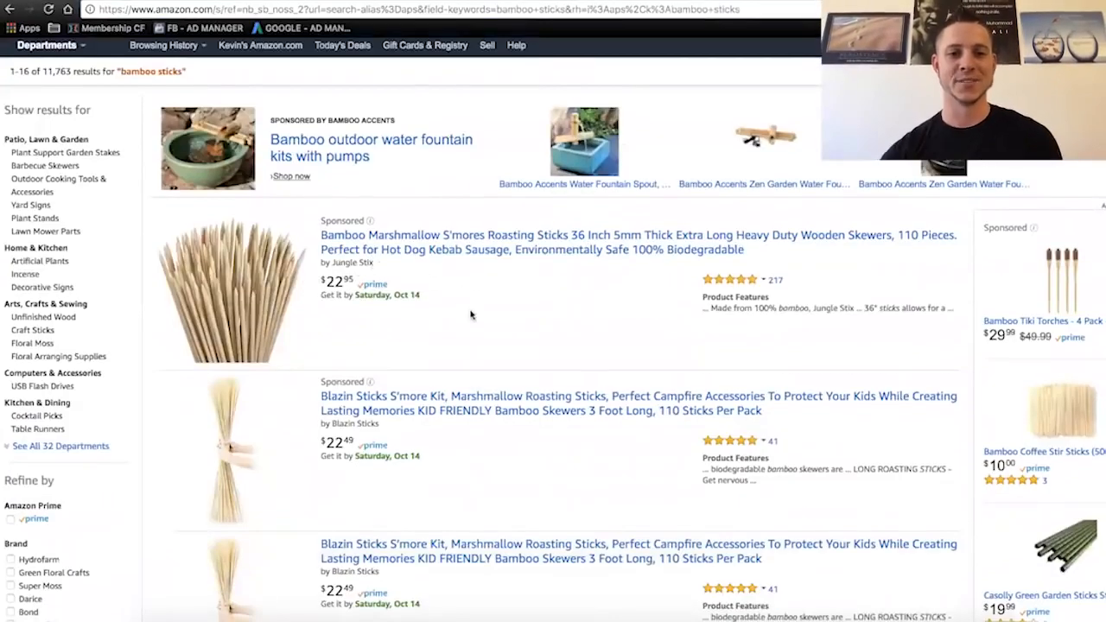
- Switch from the bamboo sticks search results to the AMS campaign page and enlarge the entry box for your own keywords
{"action": "scroll", "coordinate": [470, 314], "scroll_direction": "down", "scroll_amount": 3}
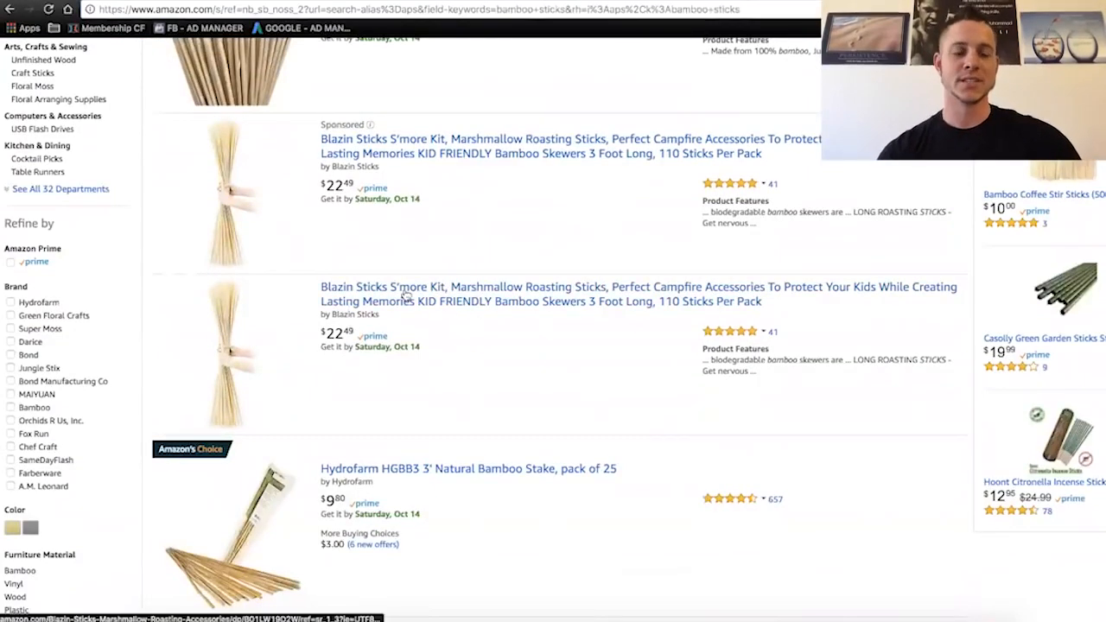
{"action": "scroll", "coordinate": [413, 298], "scroll_direction": "down", "scroll_amount": 2}
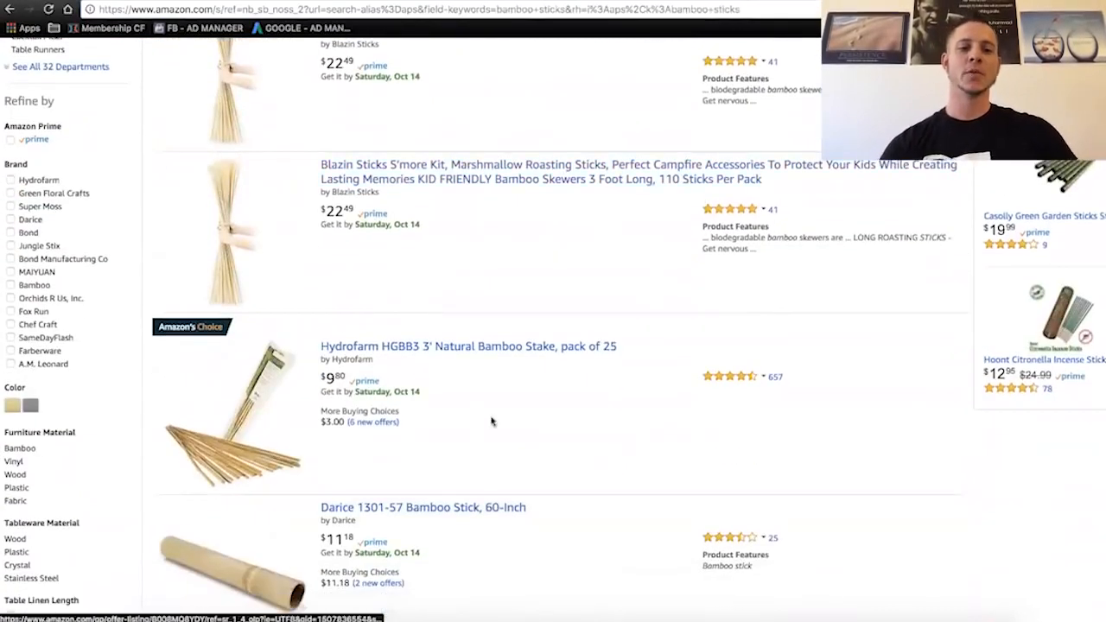
{"action": "scroll", "coordinate": [469, 398], "scroll_direction": "down", "scroll_amount": 5}
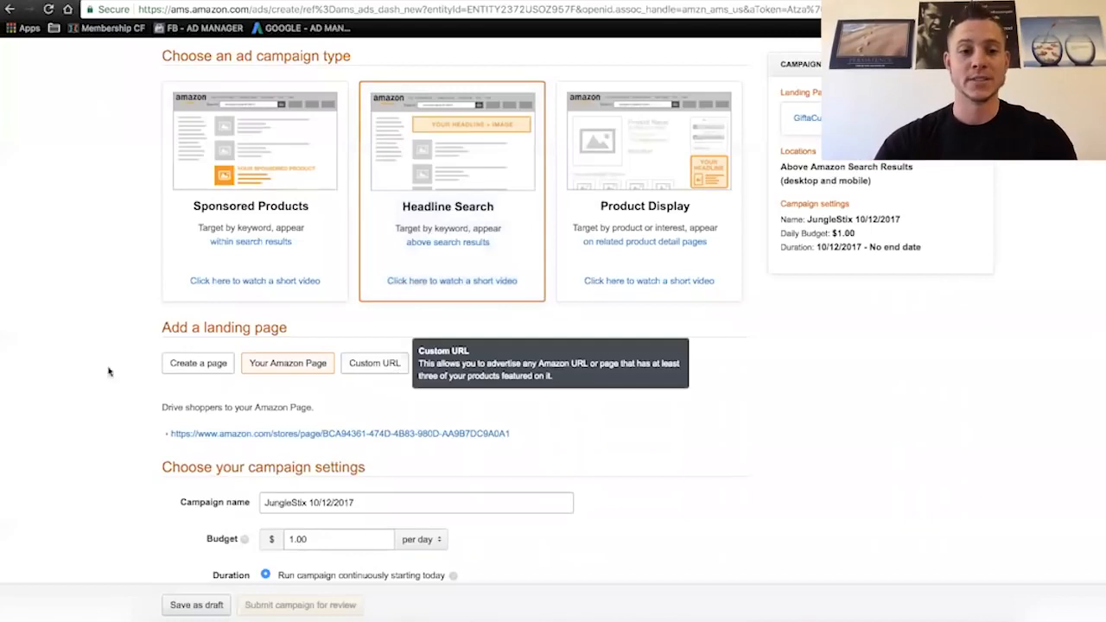
{"action": "scroll", "coordinate": [82, 354], "scroll_direction": "down", "scroll_amount": 2}
{"action": "scroll", "coordinate": [82, 354], "scroll_direction": "down", "scroll_amount": 5}
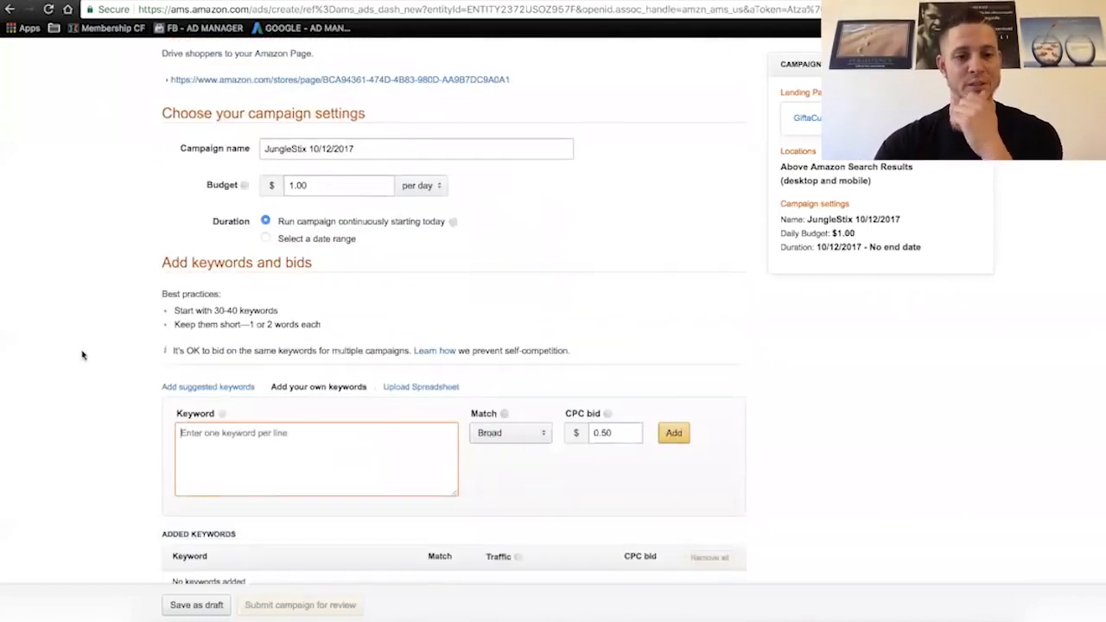
{"action": "left_click_drag", "start_coordinate": [456, 370], "coordinate": [570, 544]}
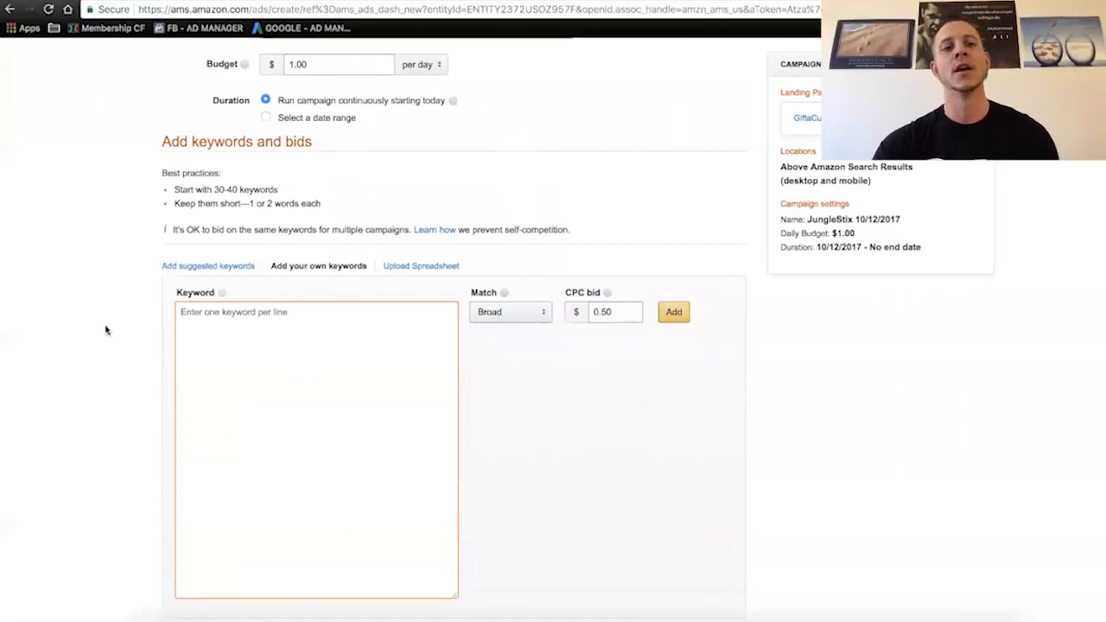
{"action": "scroll", "coordinate": [106, 330], "scroll_direction": "up", "scroll_amount": 6}
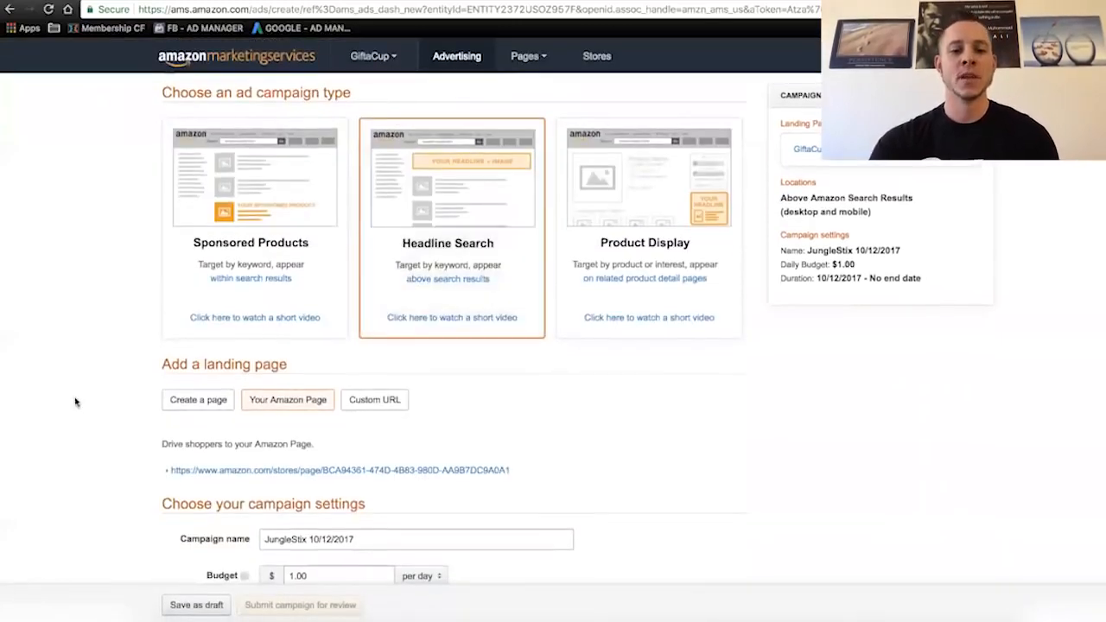
{"action": "scroll", "coordinate": [76, 401], "scroll_direction": "down", "scroll_amount": 6}
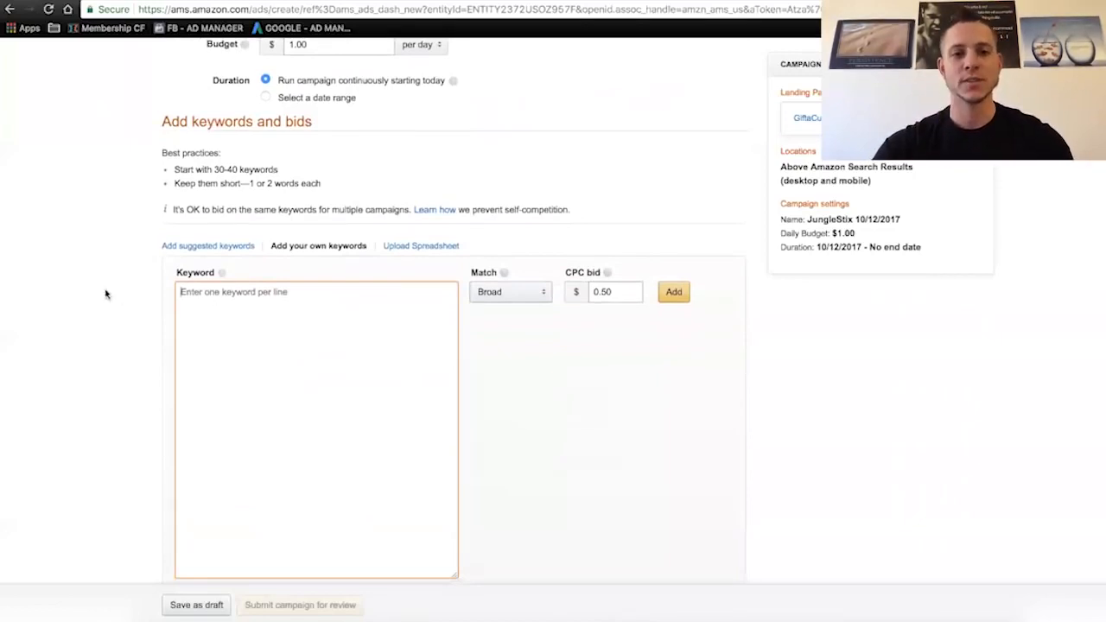
{"action": "scroll", "coordinate": [104, 291], "scroll_direction": "down", "scroll_amount": 1}
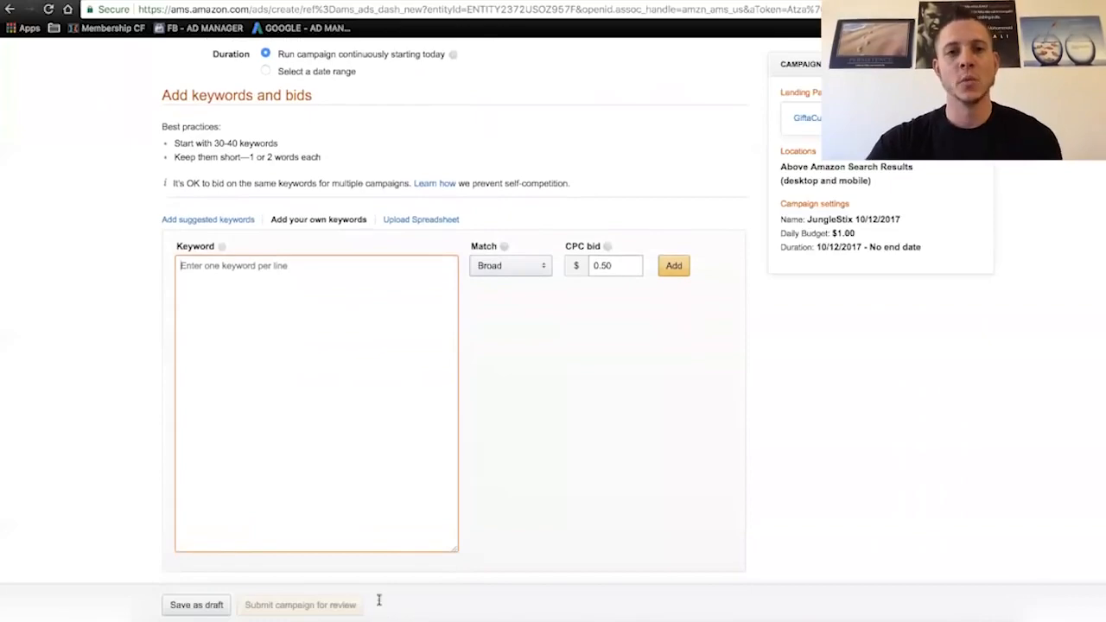
{"action": "left_click", "coordinate": [404, 1]}
{"action": "scroll", "coordinate": [539, 321], "scroll_direction": "up", "scroll_amount": 10}
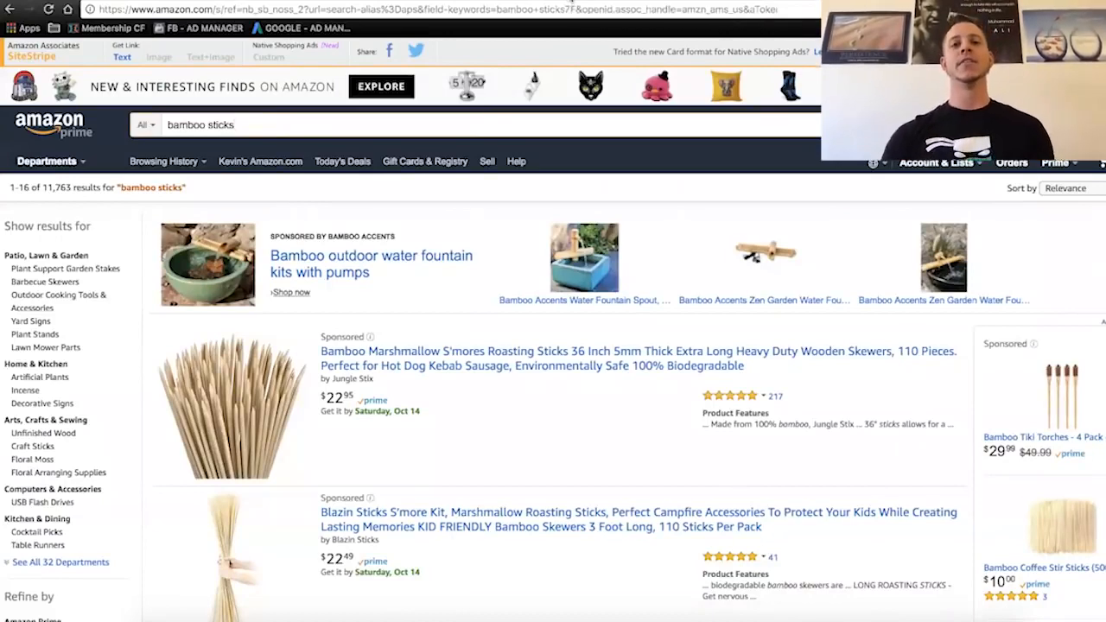
{"action": "left_click", "coordinate": [572, 4]}
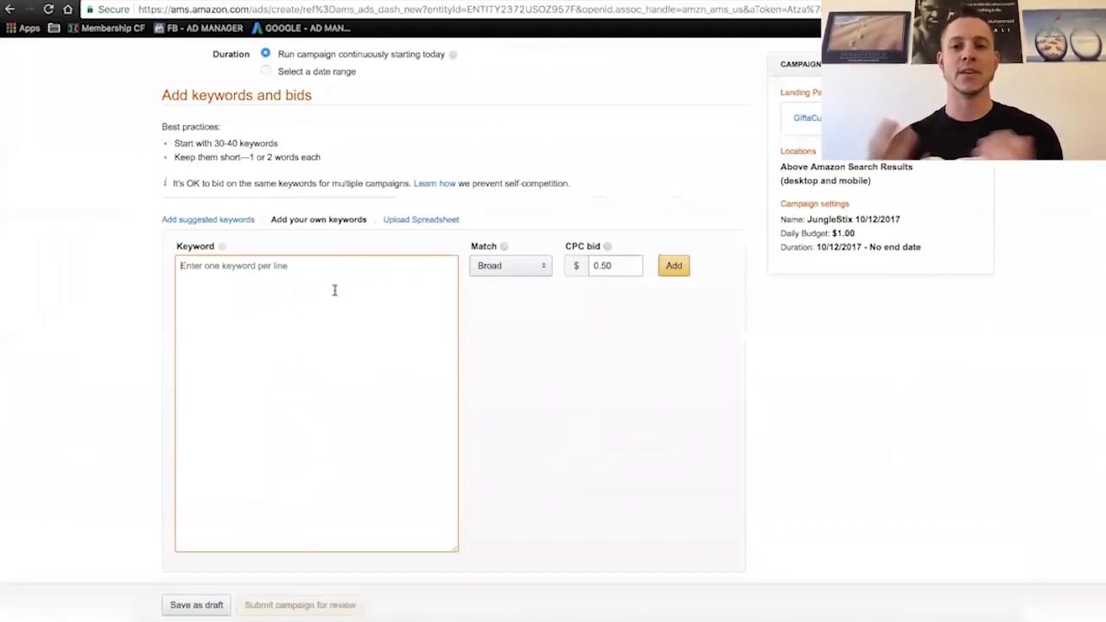
- Enter "bamboo sk" as your own keyword and add all of its suggestions to the list
{"action": "type", "text": "bamboo"}
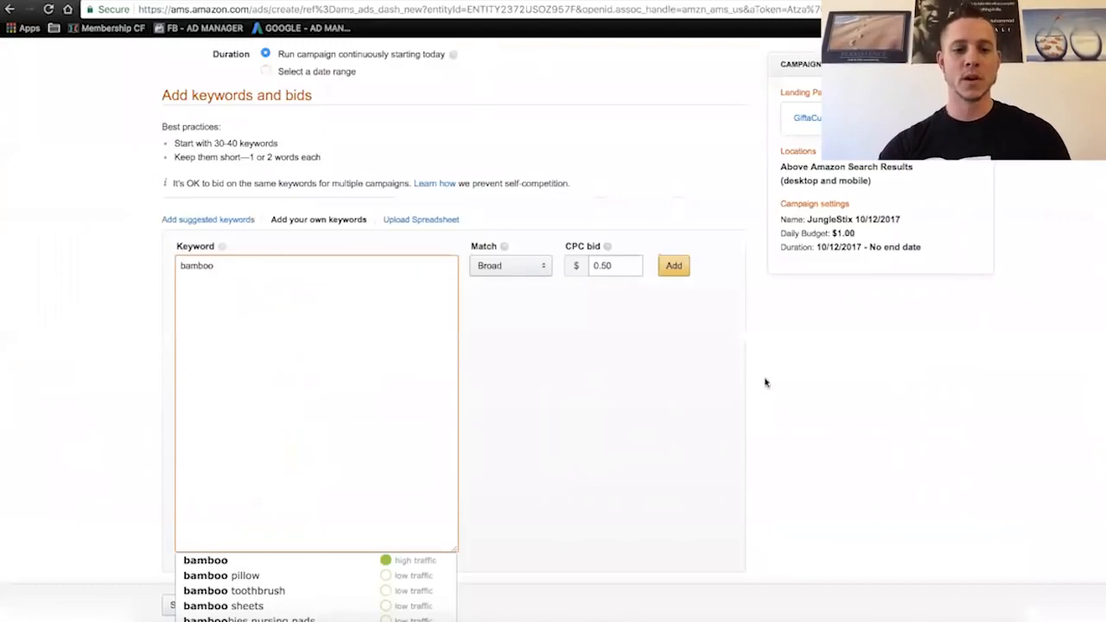
{"action": "scroll", "coordinate": [766, 383], "scroll_direction": "down", "scroll_amount": 1}
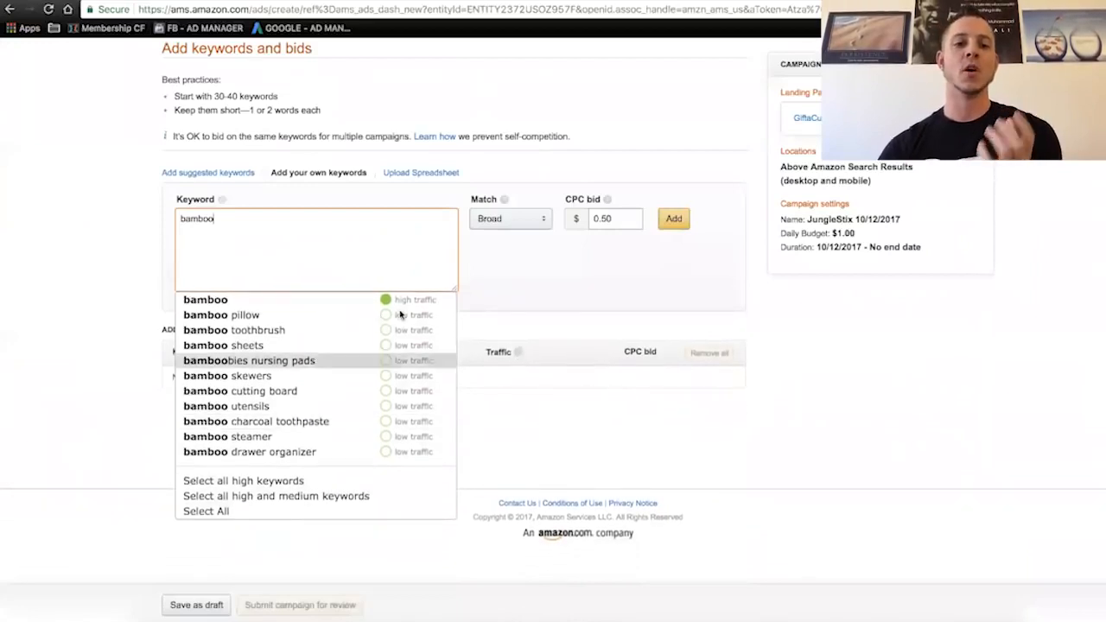
{"action": "left_click_drag", "start_coordinate": [456, 289], "coordinate": [471, 332]}
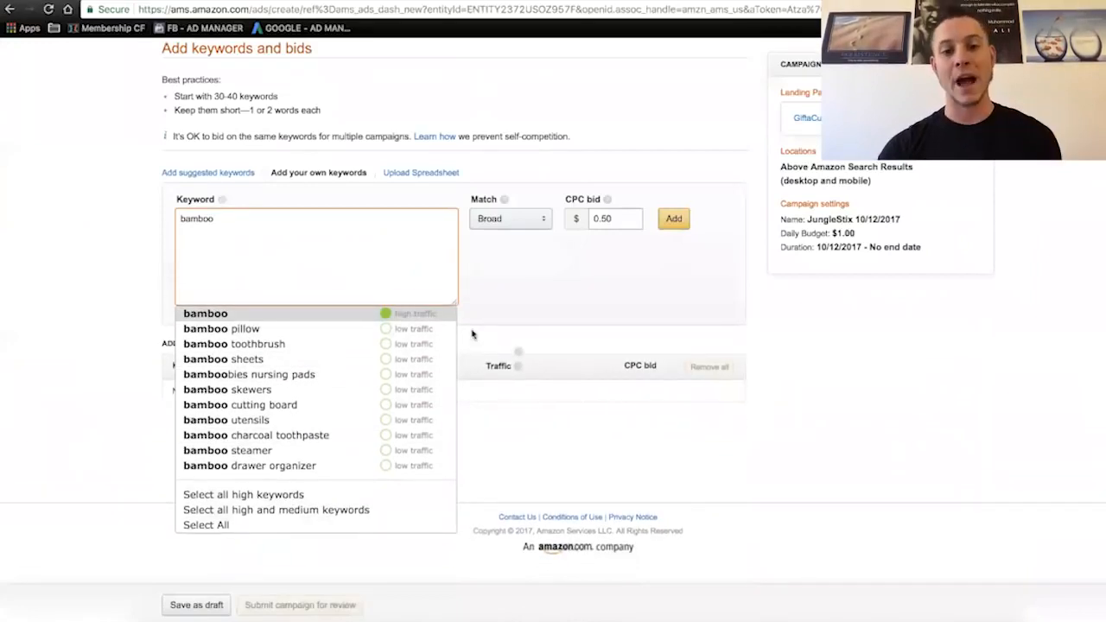
{"action": "type", "text": "s"}
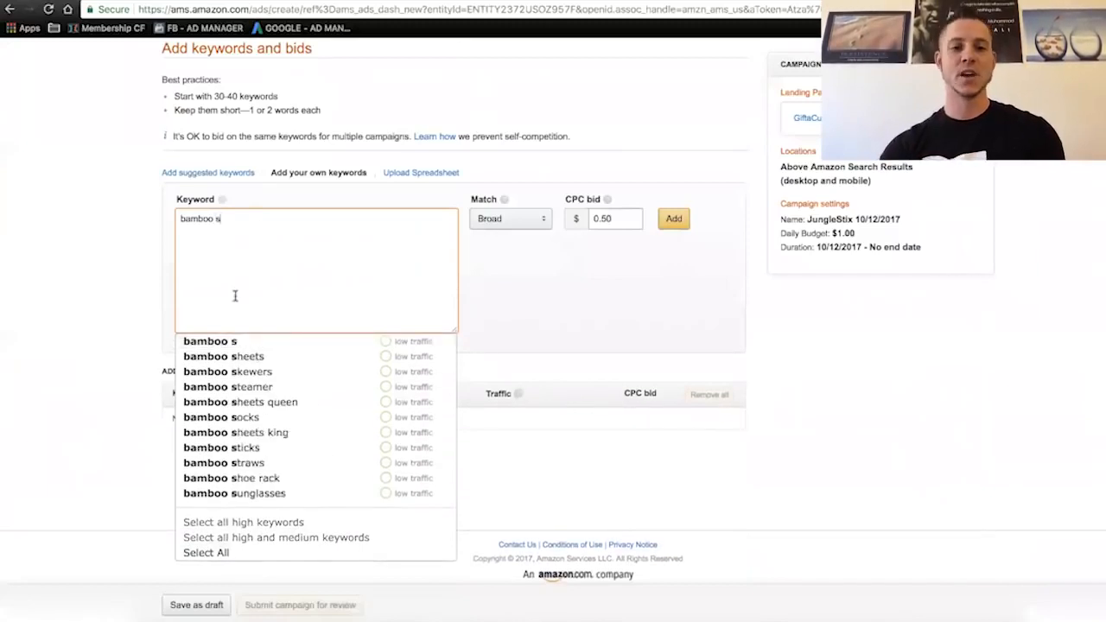
{"action": "type", "text": "k"}
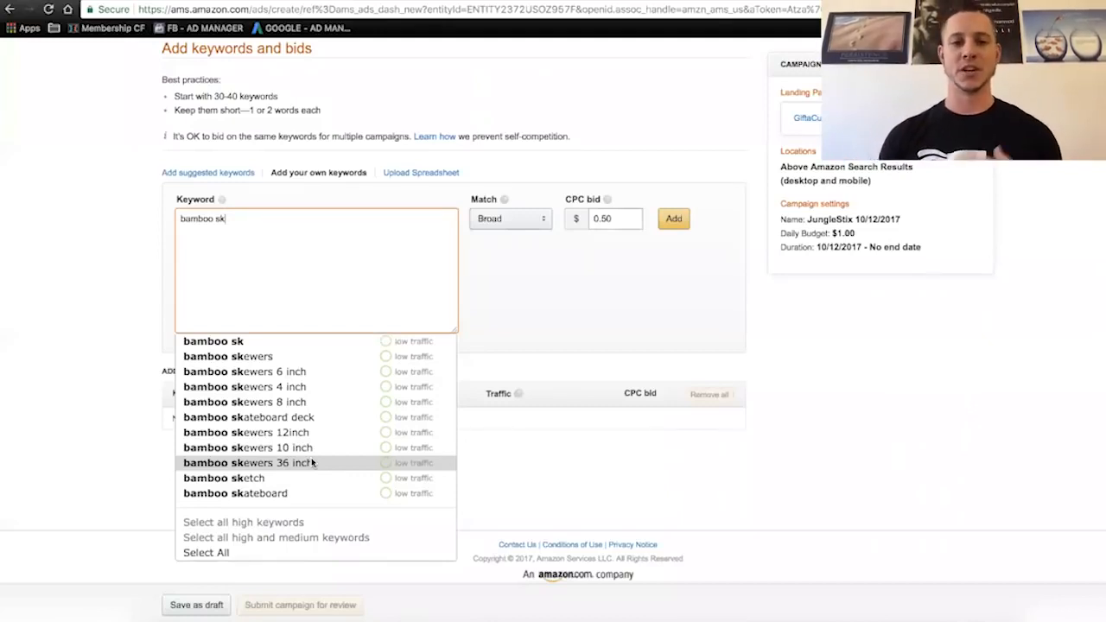
{"action": "left_click", "coordinate": [229, 557]}
- Look up suggestions for "bamboo stick" and add "bamboo sticks for vase" to the keyword list
{"action": "type", "text": "bamboo"}
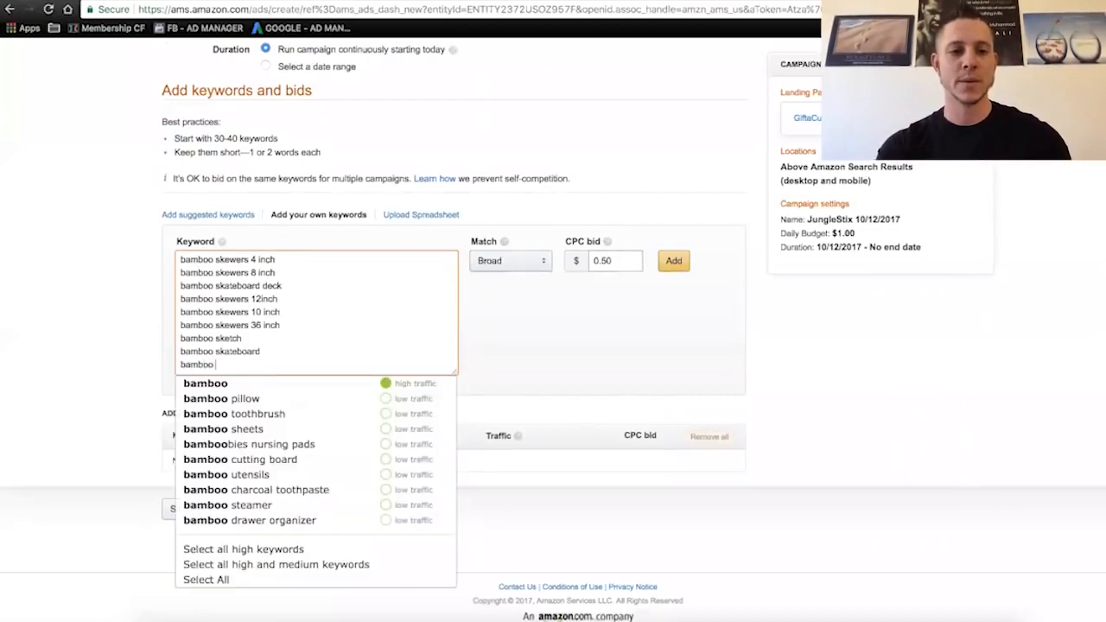
{"action": "type", "text": " sk"}
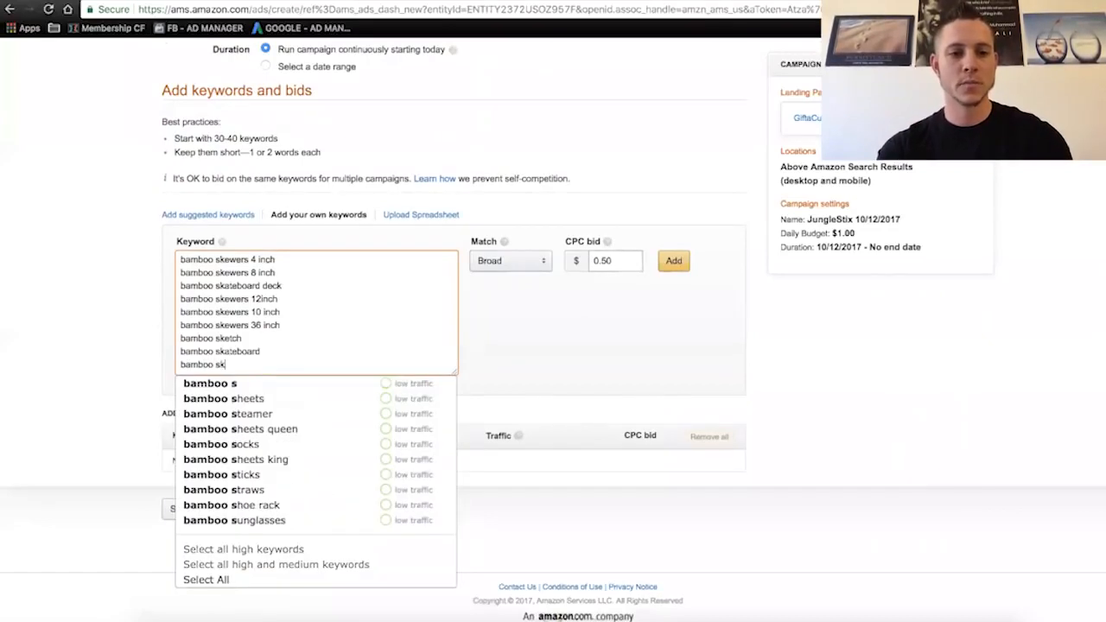
{"action": "key", "text": "BackSpace"}
{"action": "type", "text": "ti"}
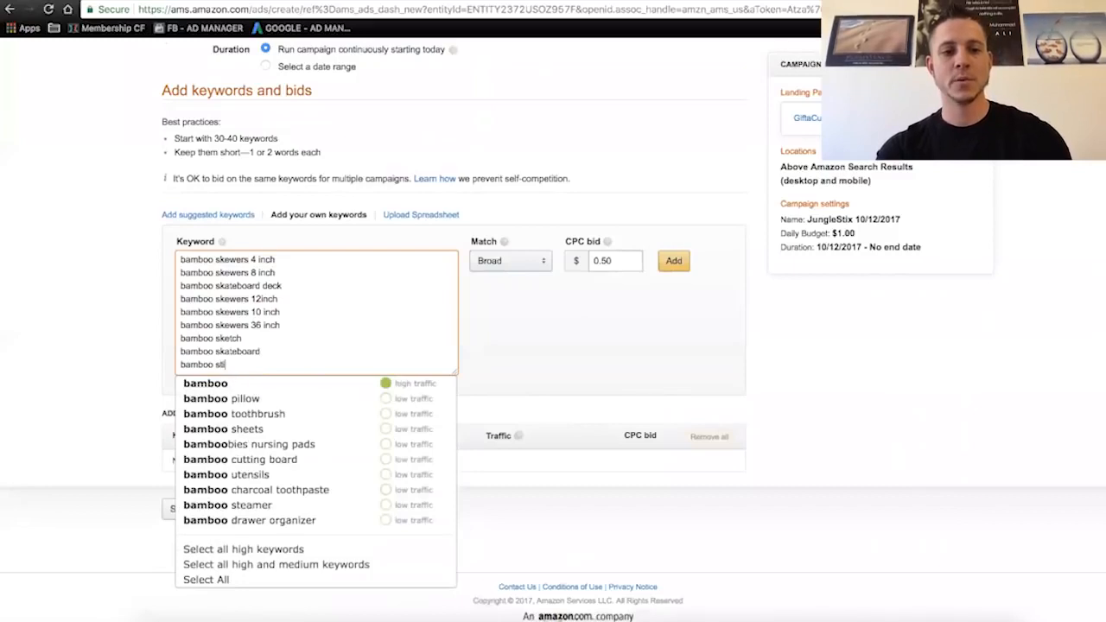
{"action": "type", "text": "ck"}
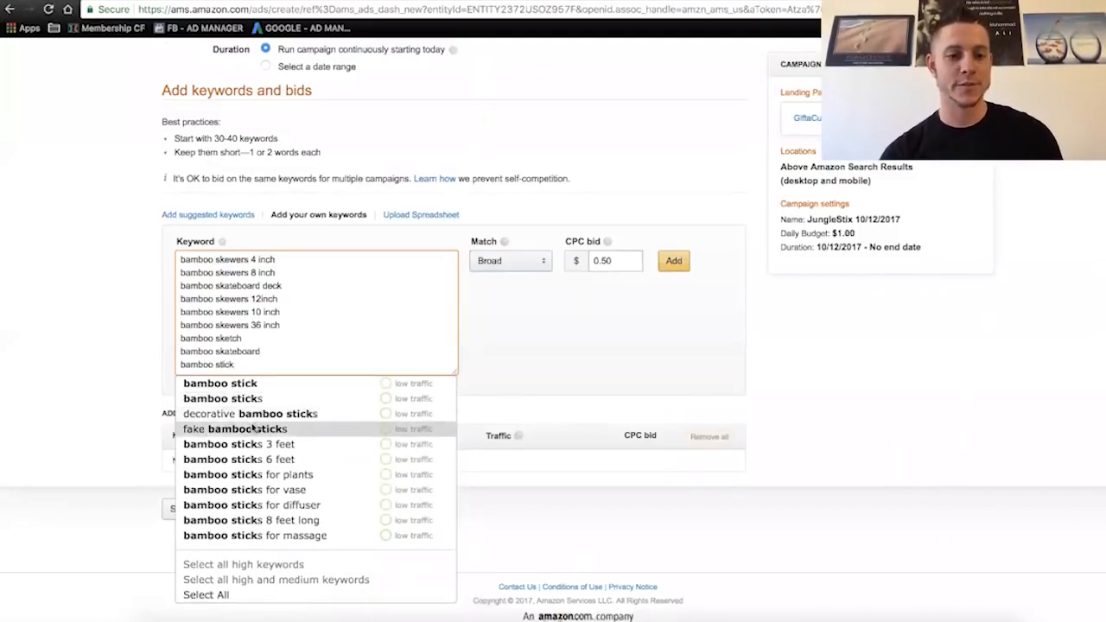
{"action": "left_click", "coordinate": [300, 496]}
- Enter "camping sticks" as a keyword and add all of its suggestions to the list
{"action": "type", "text": "camping sticks"}
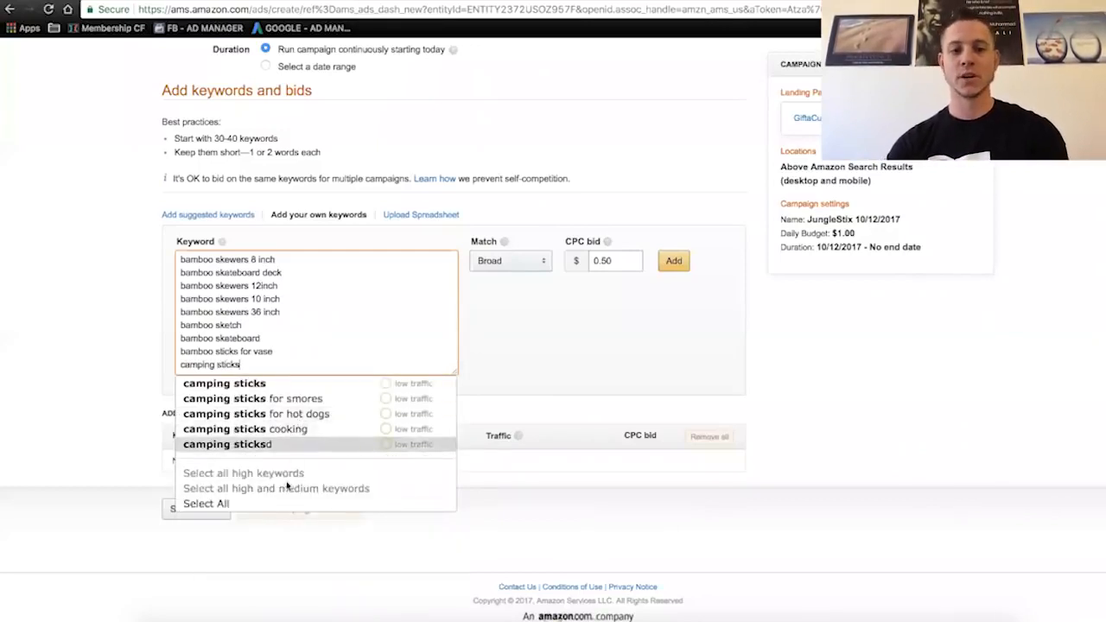
{"action": "left_click", "coordinate": [220, 504]}
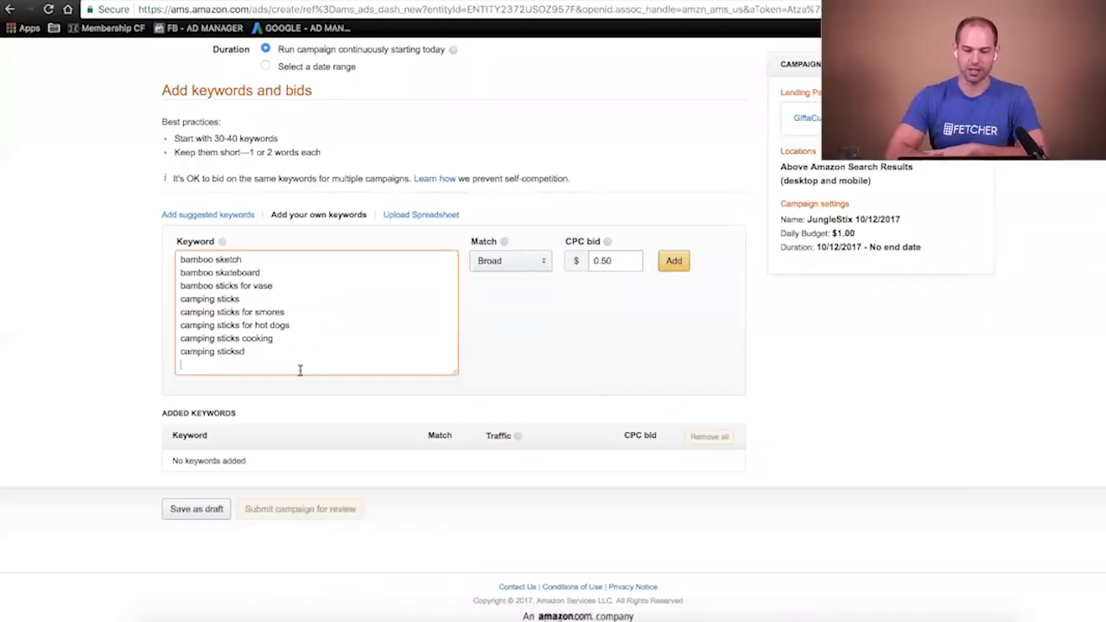
- Enter "hot dog stick" on a new line and add all of its suggestions to the keyword list
{"action": "key", "text": "Return"}
{"action": "type", "text": "hot dog"}
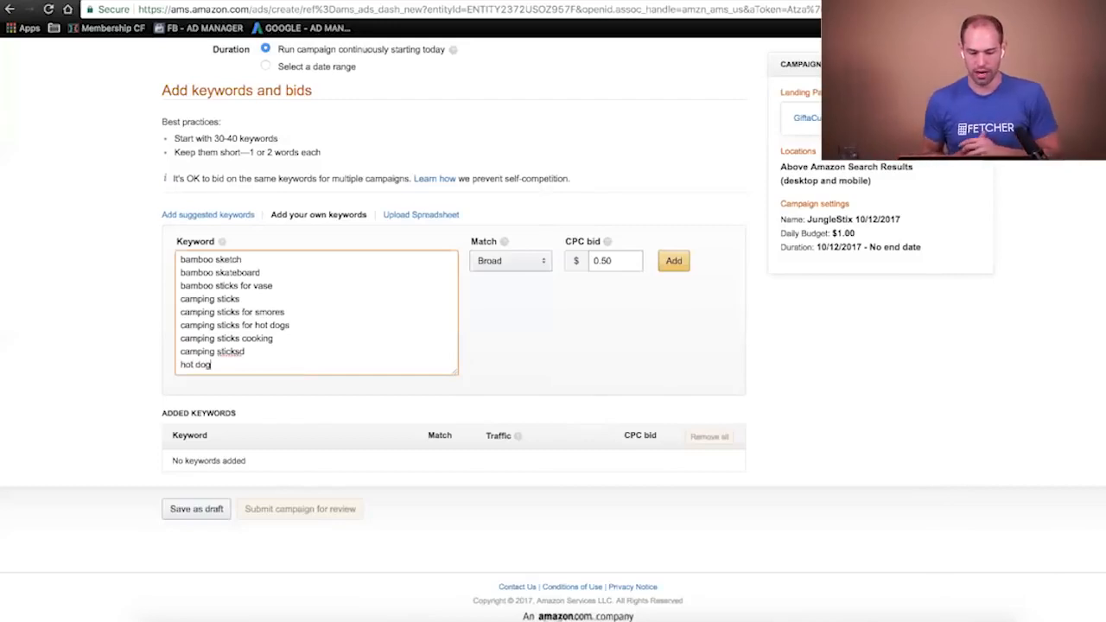
{"action": "type", "text": " stick"}
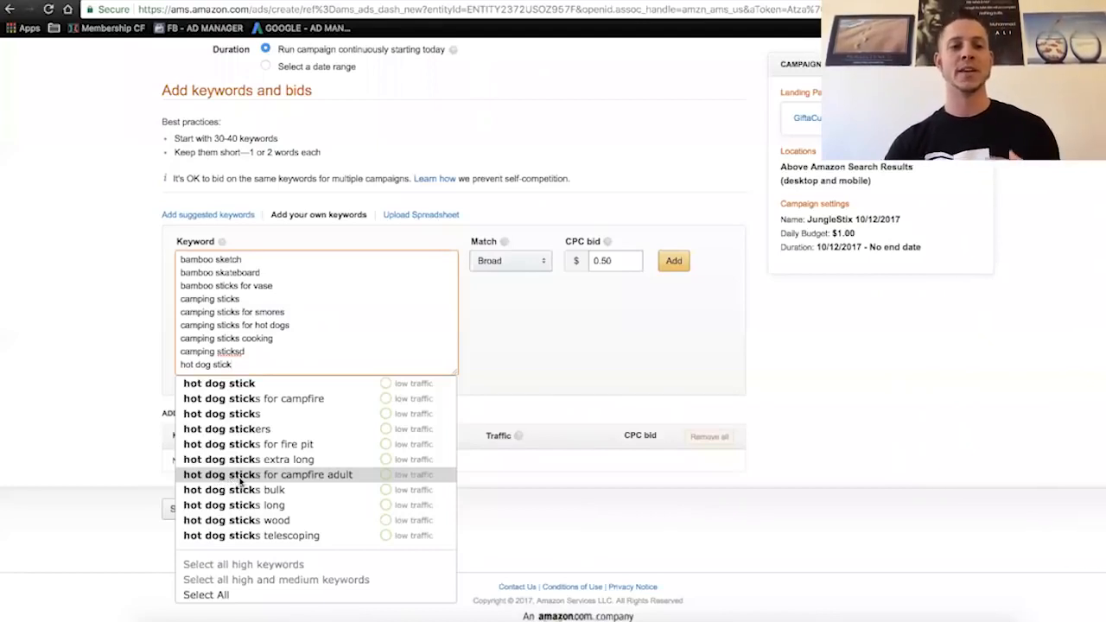
{"action": "left_click", "coordinate": [269, 591]}
- Enter "smores stick" on a new line and add all of its suggestions to the keyword list
{"action": "key", "text": "Return"}
{"action": "type", "text": "smores"}
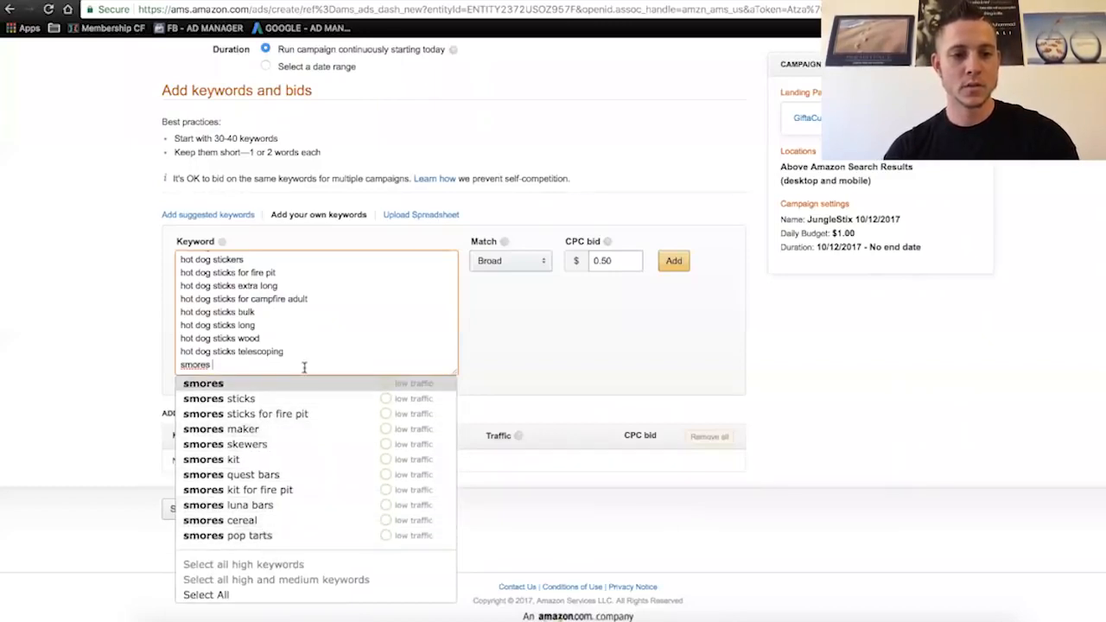
{"action": "type", "text": "stick"}
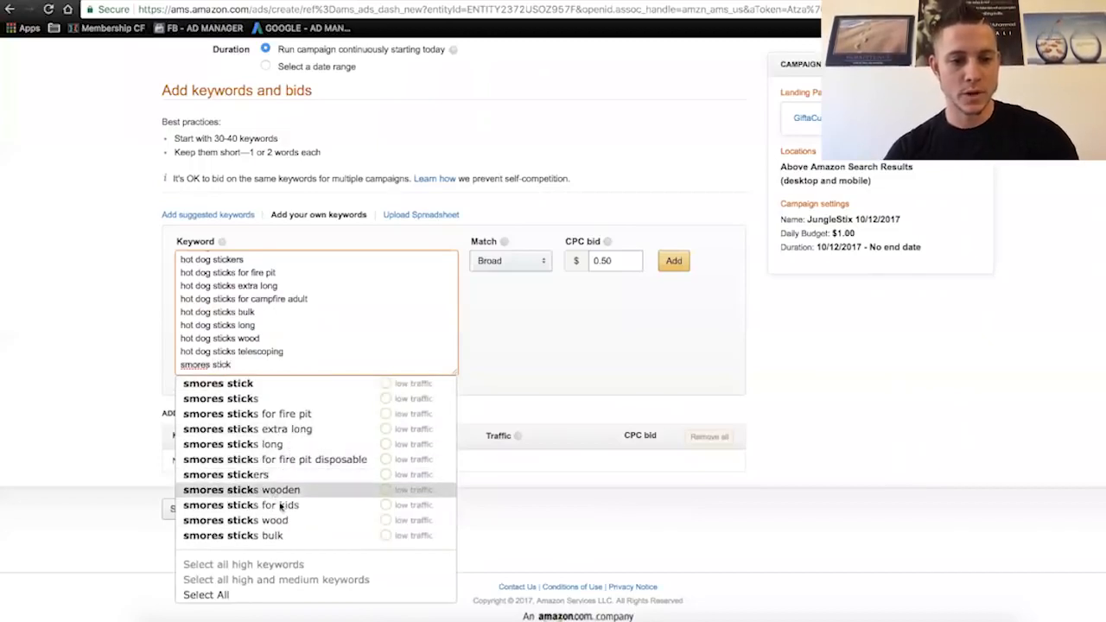
{"action": "left_click", "coordinate": [261, 593]}
- Enter the variant "s'mores stick" and add all of its suggestions to the keyword list
{"action": "key", "text": "Return"}
{"action": "type", "text": "s'mores stick"}
{"action": "left_click", "coordinate": [248, 519]}
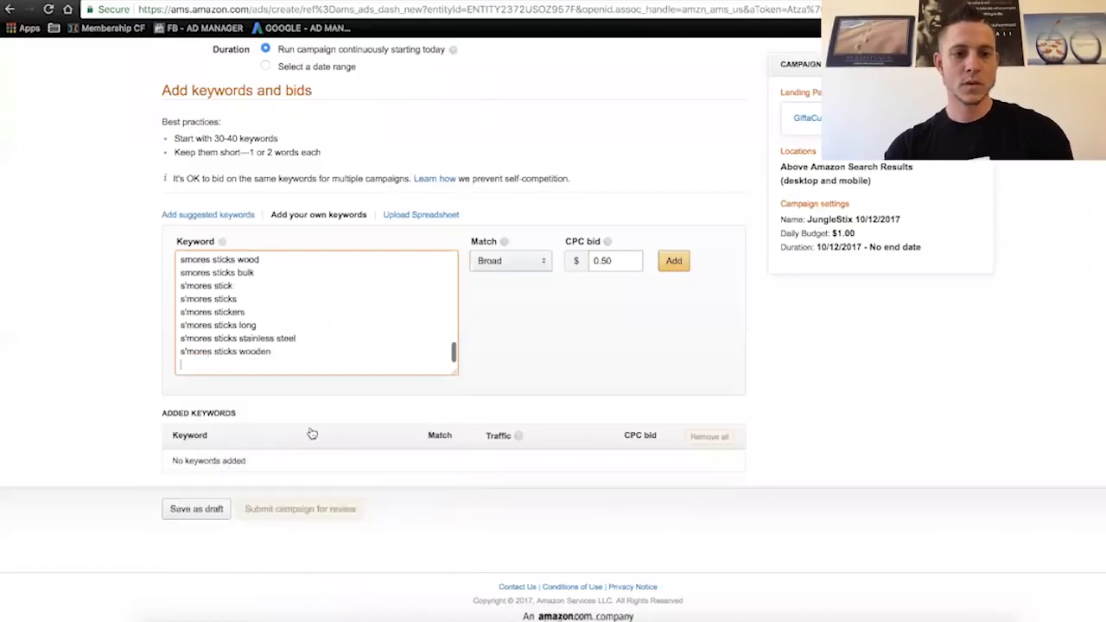
- Enter "smores skewers" as a keyword and add all of its suggestions to the list
{"action": "type", "text": "smores sk"}
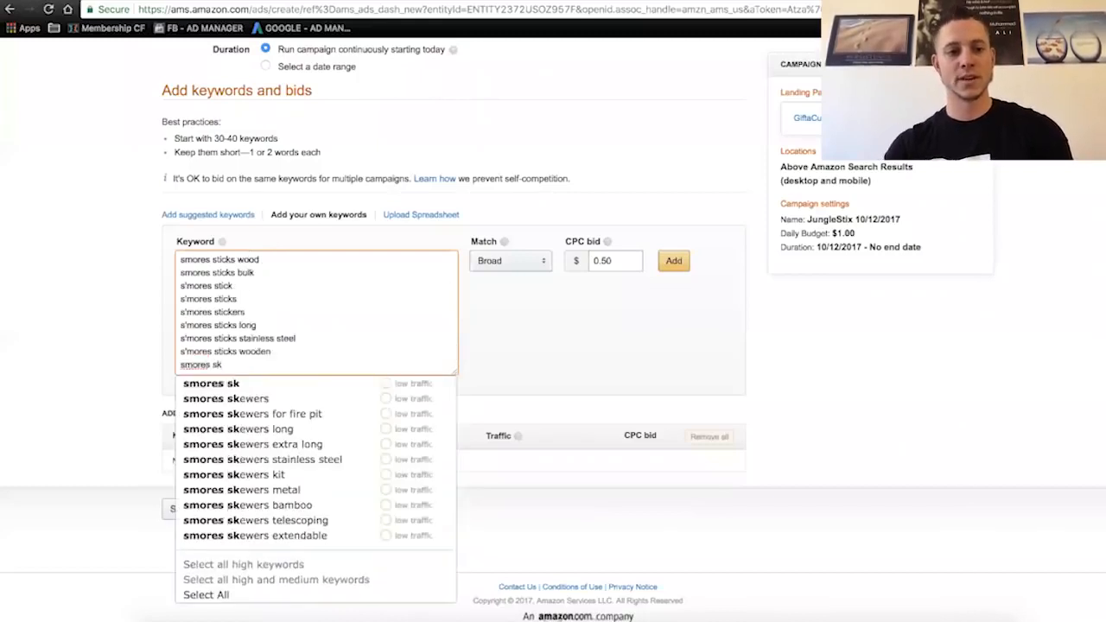
{"action": "type", "text": "ewers"}
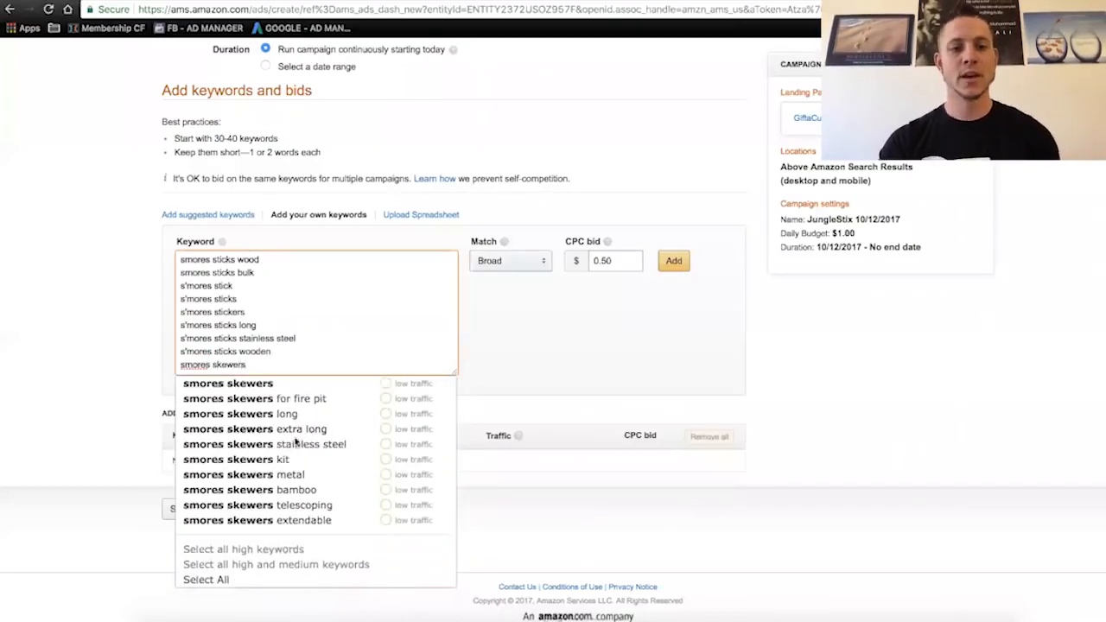
{"action": "left_click", "coordinate": [220, 593]}
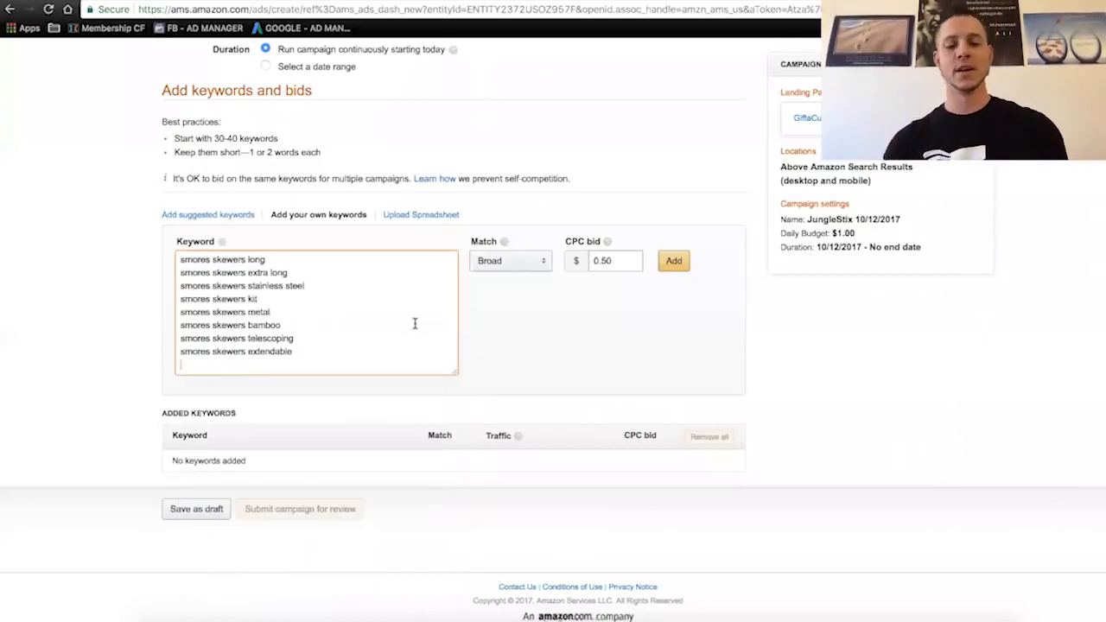
- Select all the keywords in the entry box and switch to the marshmallow sticks workbook in Excel
{"action": "key", "text": "ctrl+a"}
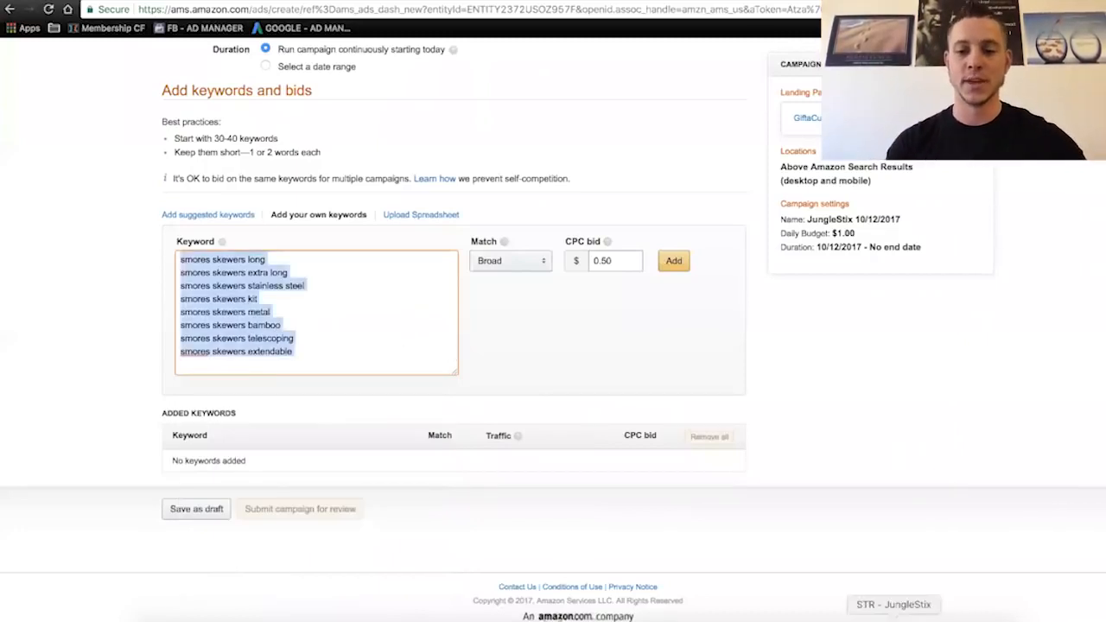
{"action": "left_click", "coordinate": [891, 584]}
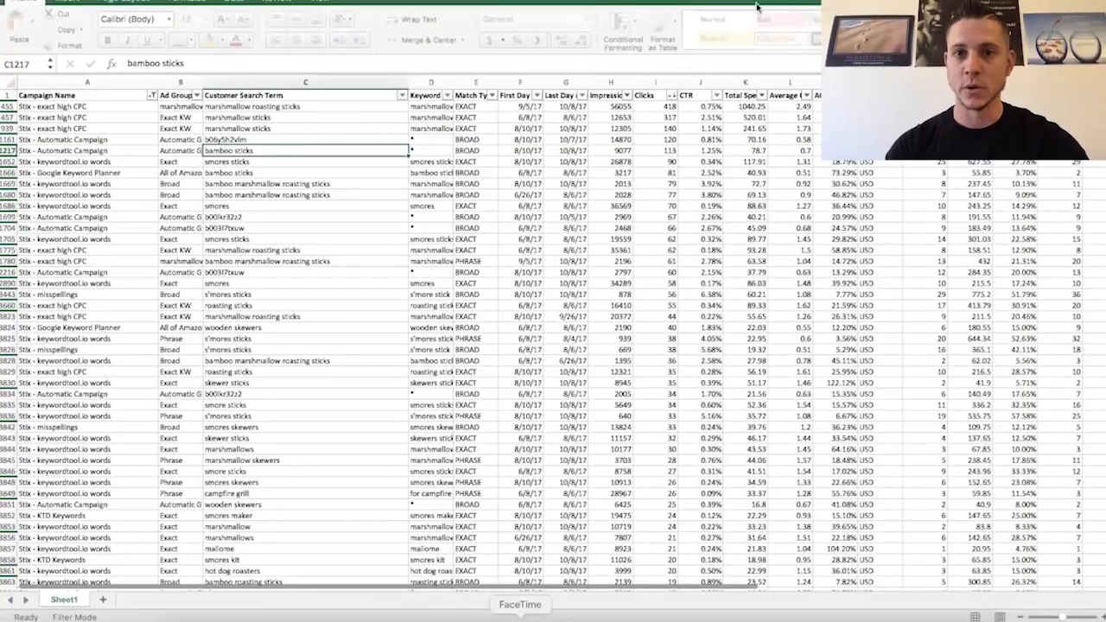
{"action": "key", "text": "super+Tab"}
{"action": "left_click_drag", "start_coordinate": [906, 4], "coordinate": [359, 10]}
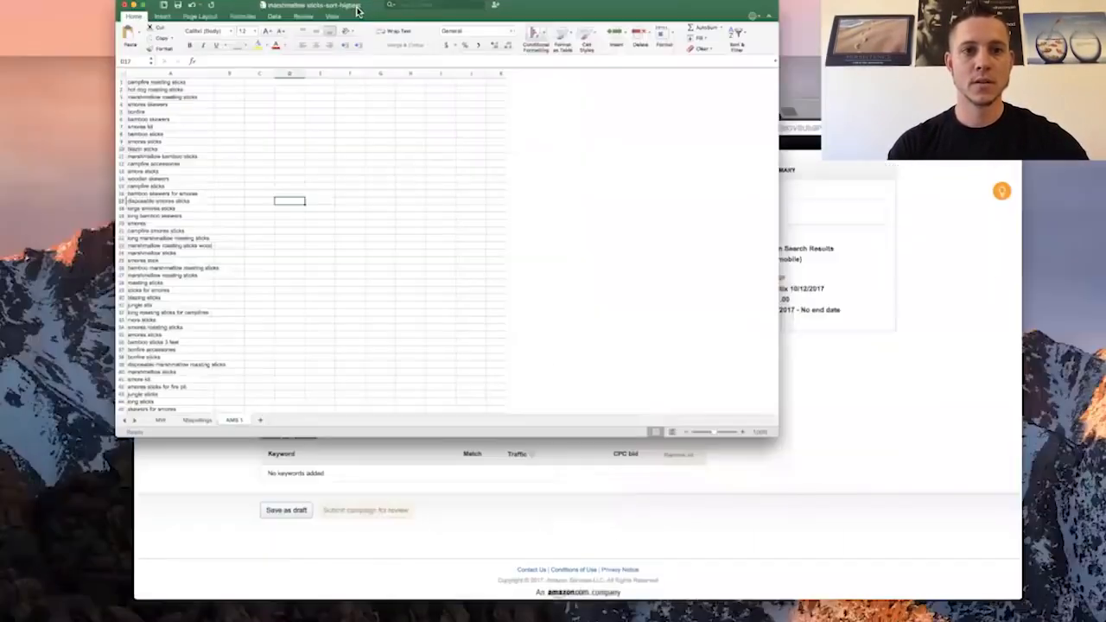
{"action": "left_click", "coordinate": [391, 100]}
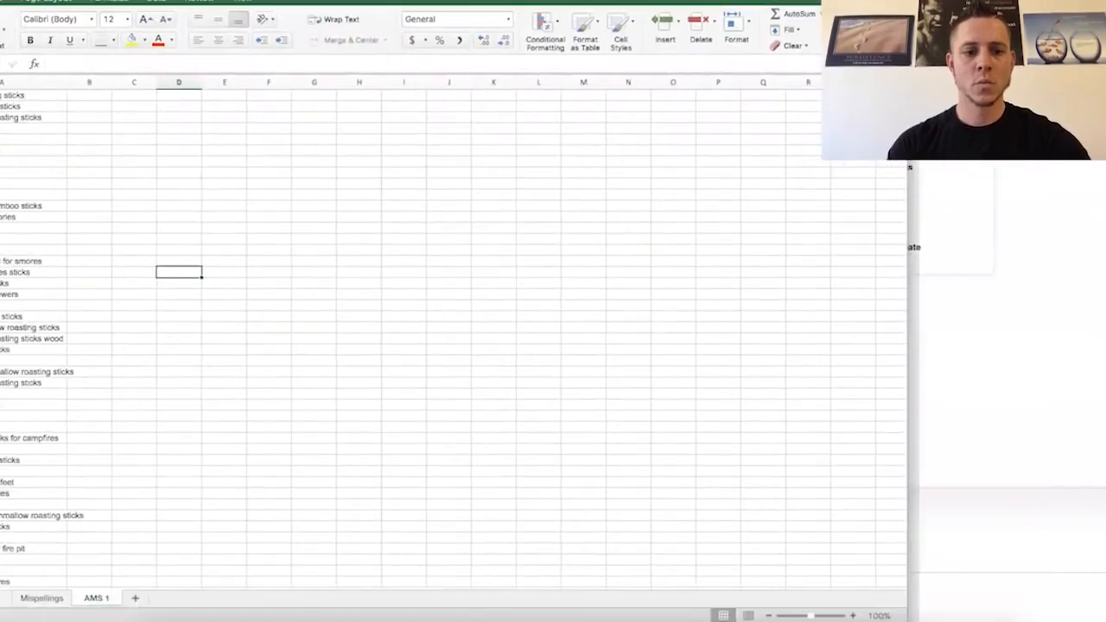
- Add a new sheet after AMS 1 and name it AMS 2
{"action": "left_click", "coordinate": [114, 597]}
{"action": "double_click", "coordinate": [123, 598]}
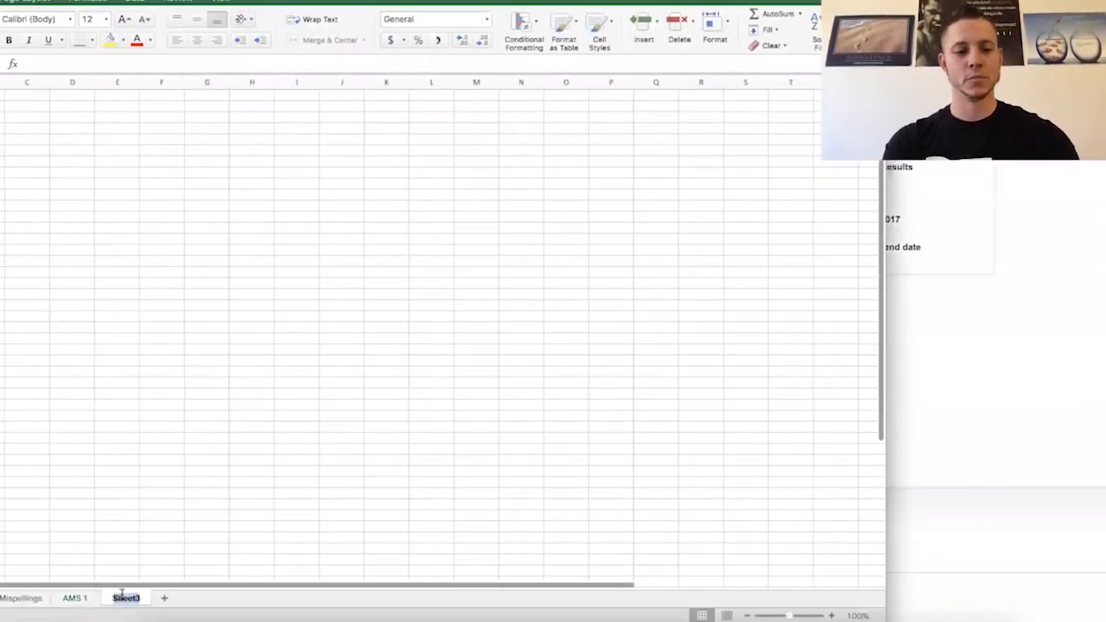
{"action": "type", "text": "AMS 2"}
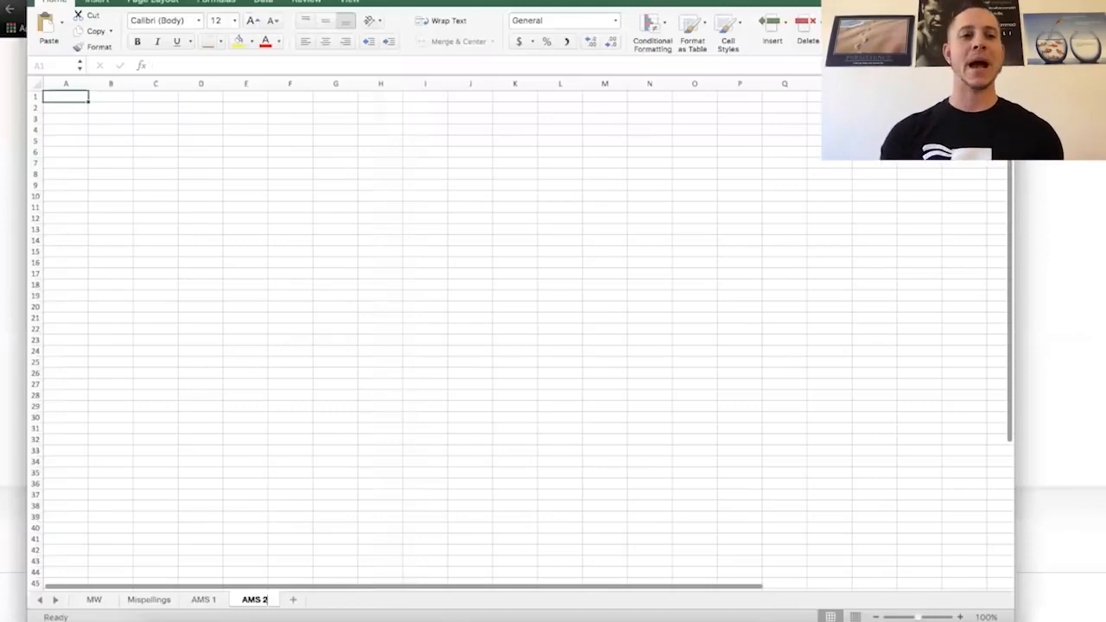
- Copy the selected keywords from the AMS entry box and paste them into the AMS 2 sheet in Excel, starting at cell A1
{"action": "left_click", "coordinate": [12, 281]}
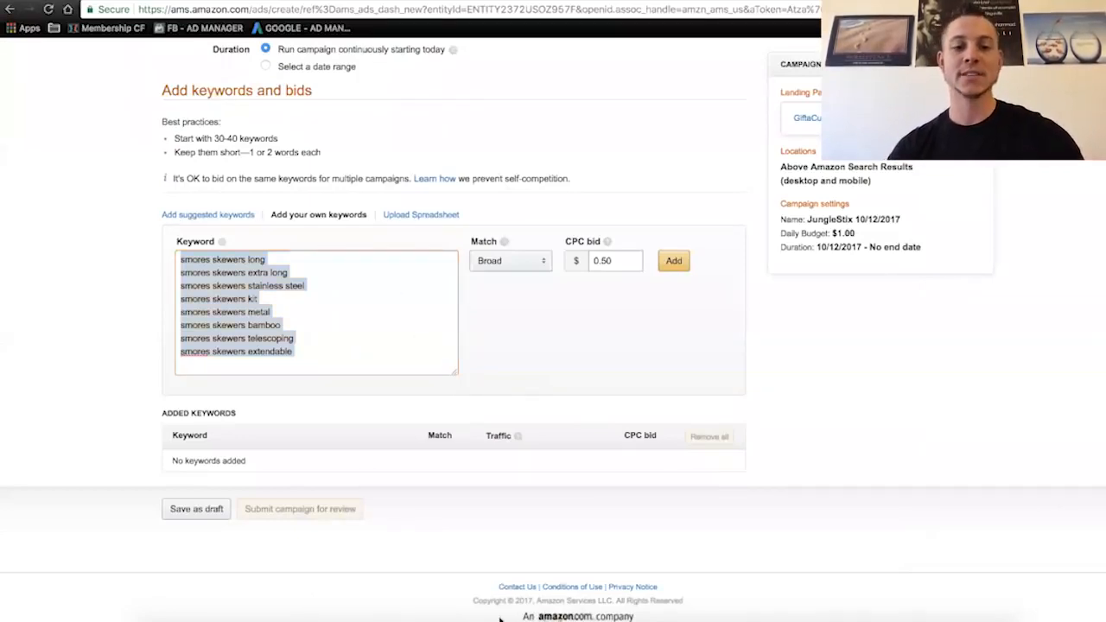
{"action": "left_click", "coordinate": [357, 619]}
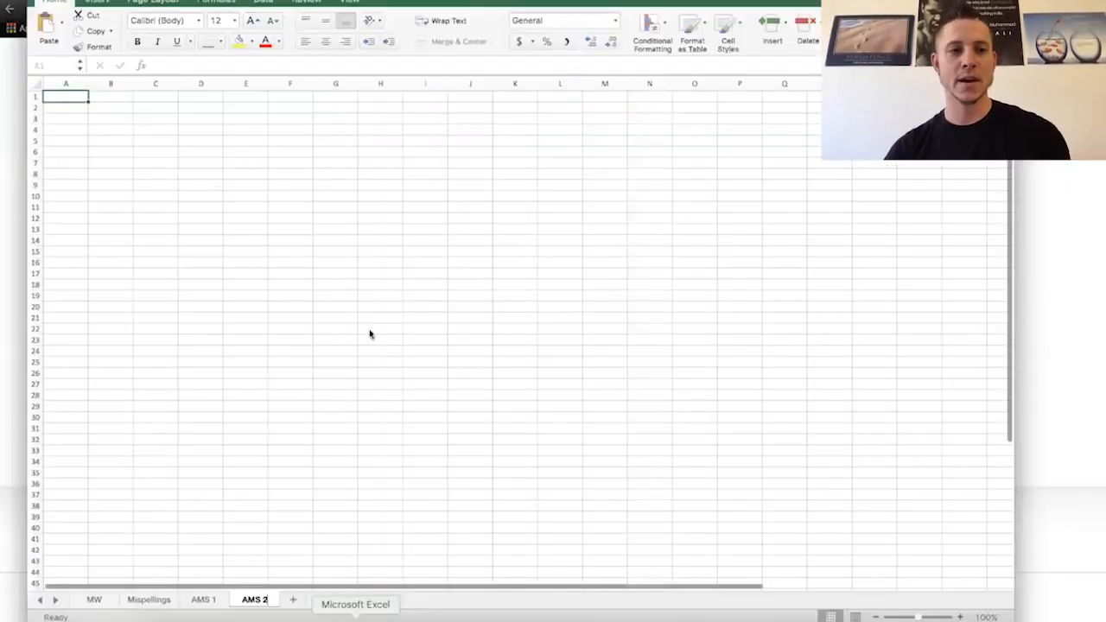
{"action": "left_click", "coordinate": [65, 97]}
{"action": "key", "text": "super+v"}
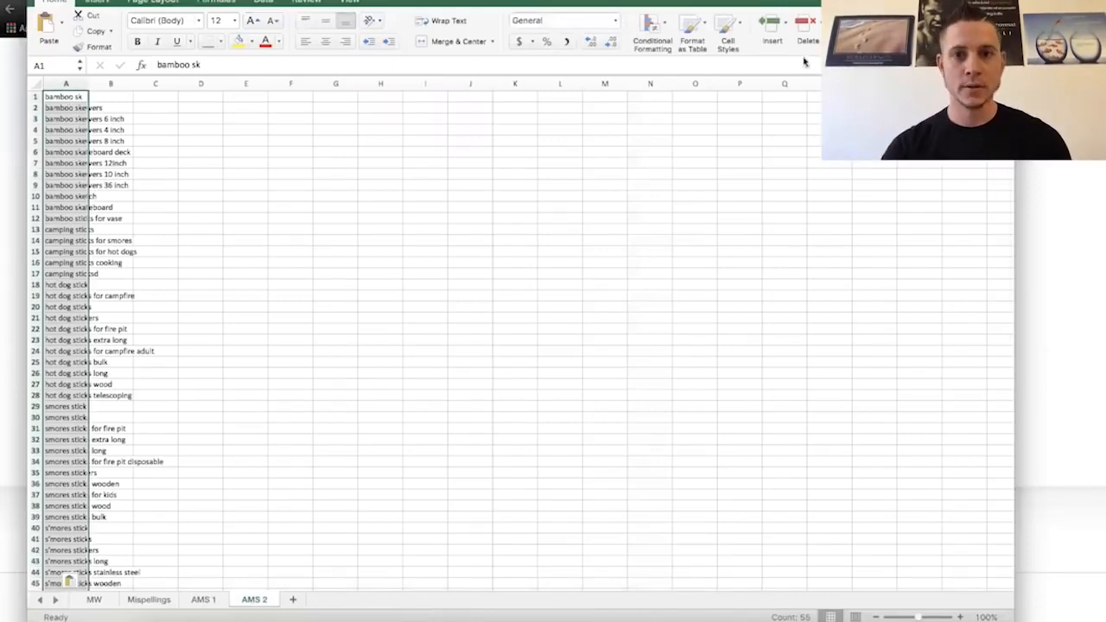
- Place the workbook beside the browser and fit column A of the MW sheet to its phrases
{"action": "left_click_drag", "start_coordinate": [745, 0], "coordinate": [1105, 129]}
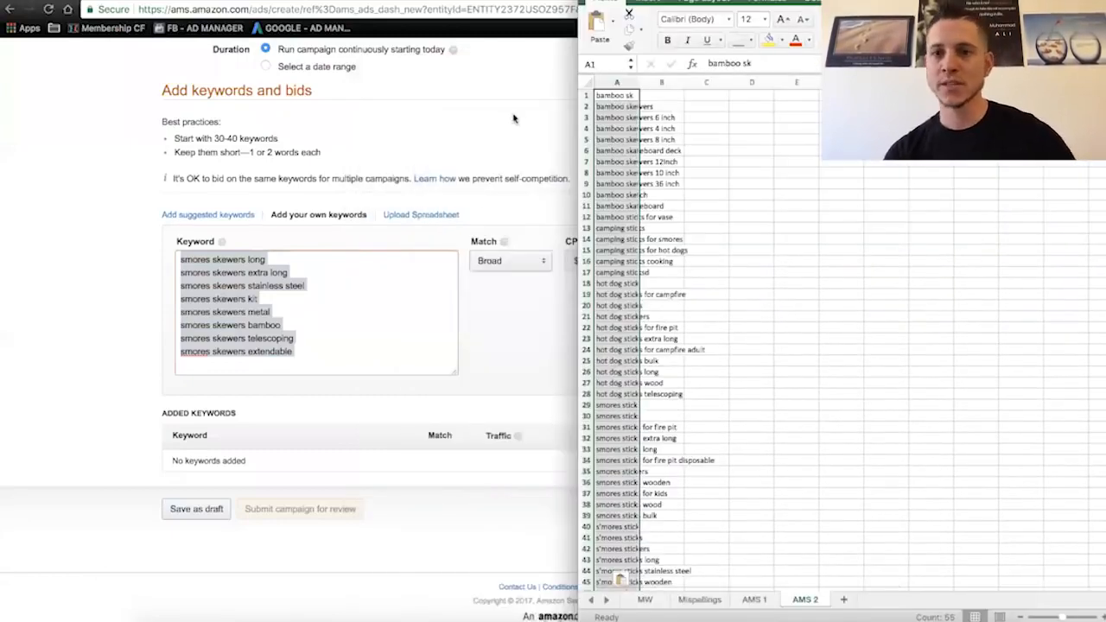
{"action": "left_click", "coordinate": [644, 599]}
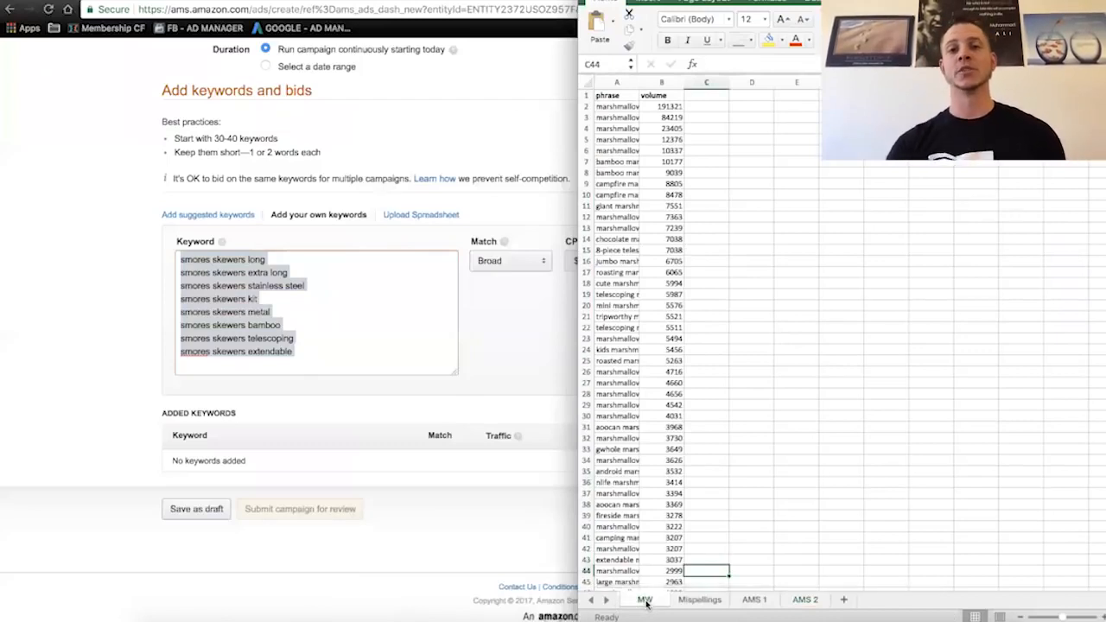
{"action": "double_click", "coordinate": [640, 82]}
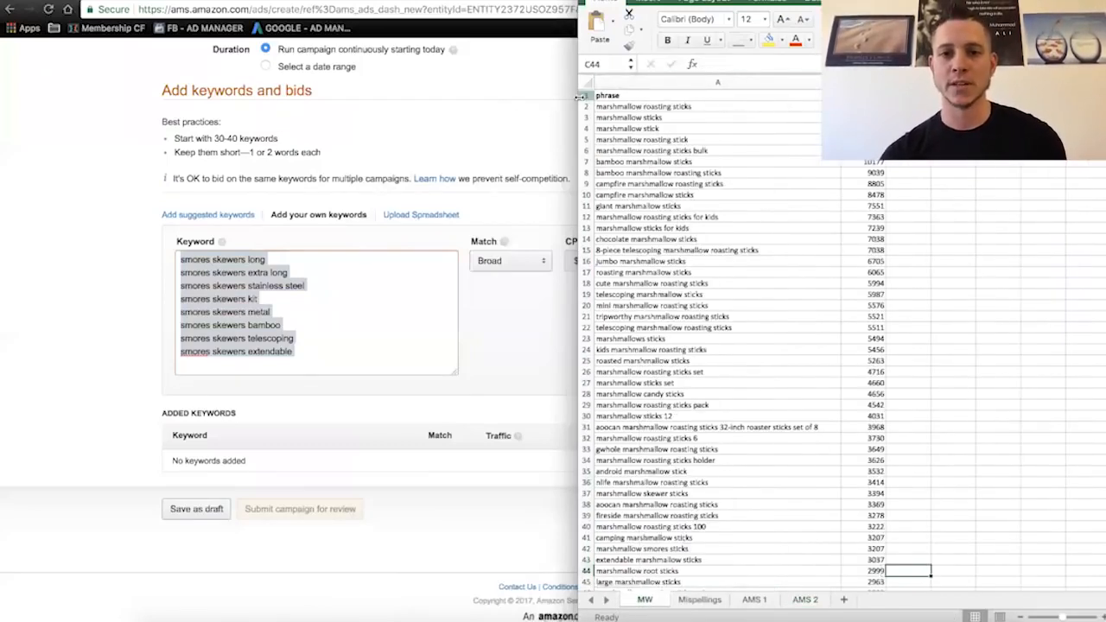
- Copy all phrases in column A of the MW sheet, from A2 down to the last entry
{"action": "left_click", "coordinate": [637, 113]}
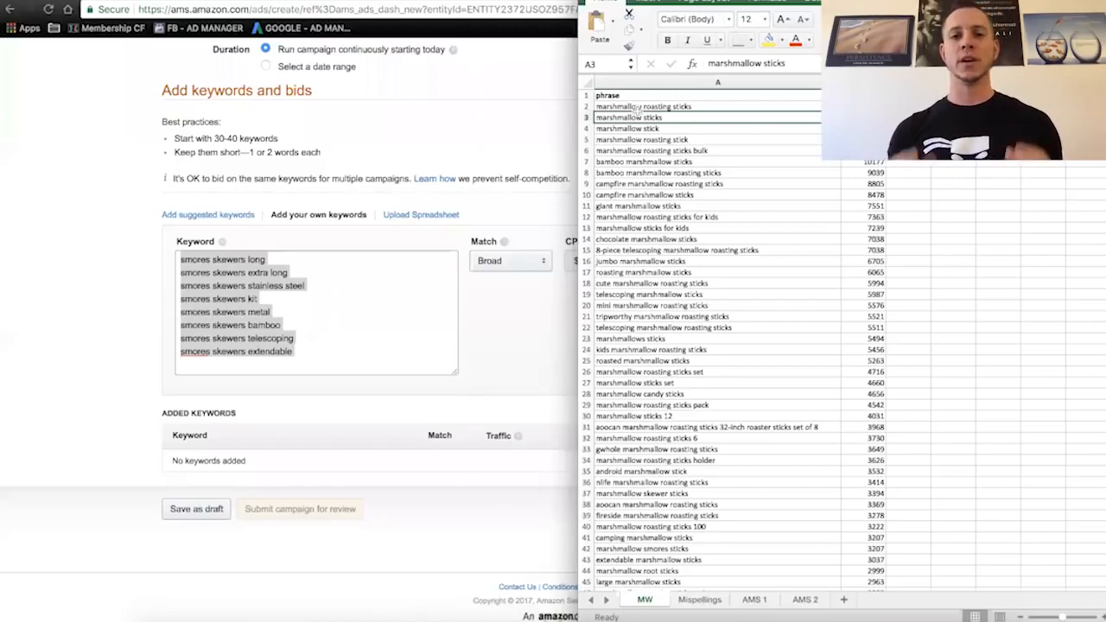
{"action": "left_click", "coordinate": [629, 107]}
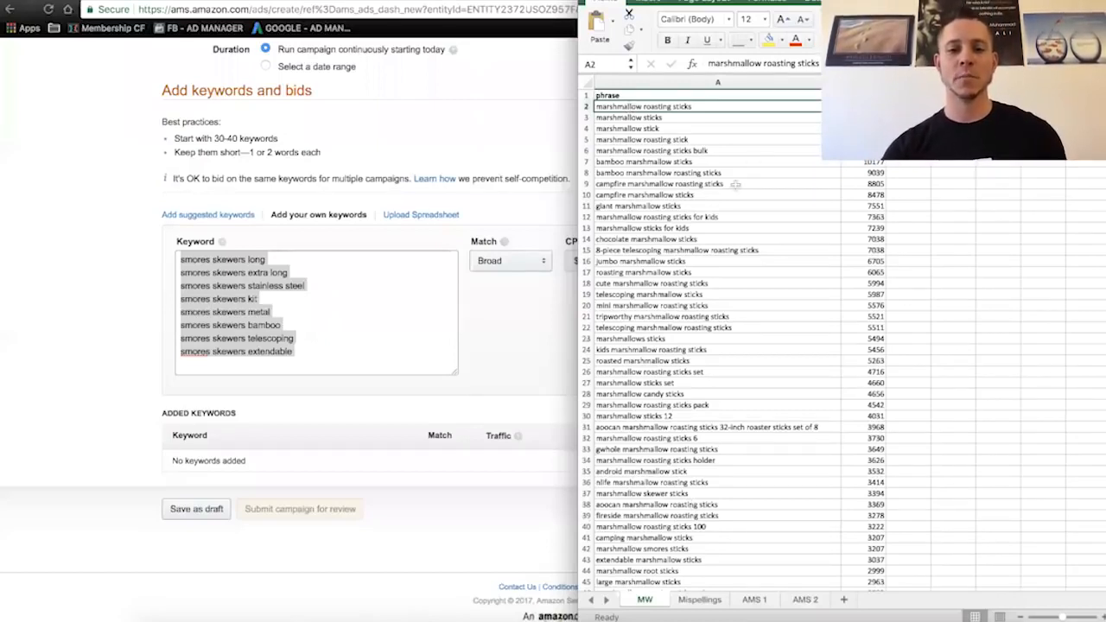
{"action": "key", "text": "ctrl+shift+Down"}
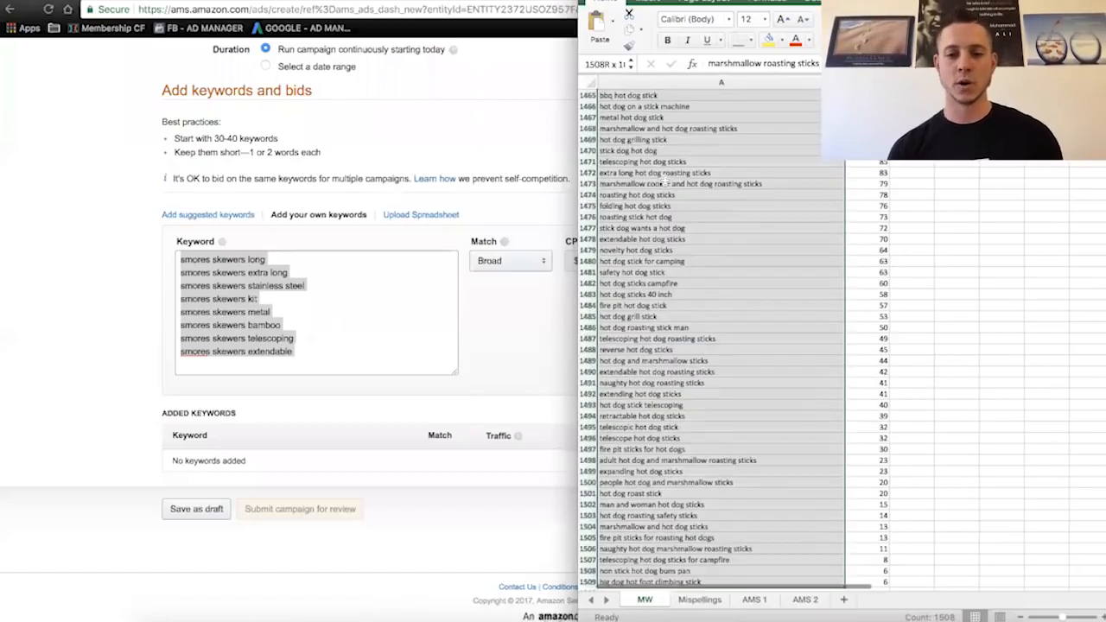
{"action": "scroll", "coordinate": [683, 430], "scroll_direction": "down", "scroll_amount": 1}
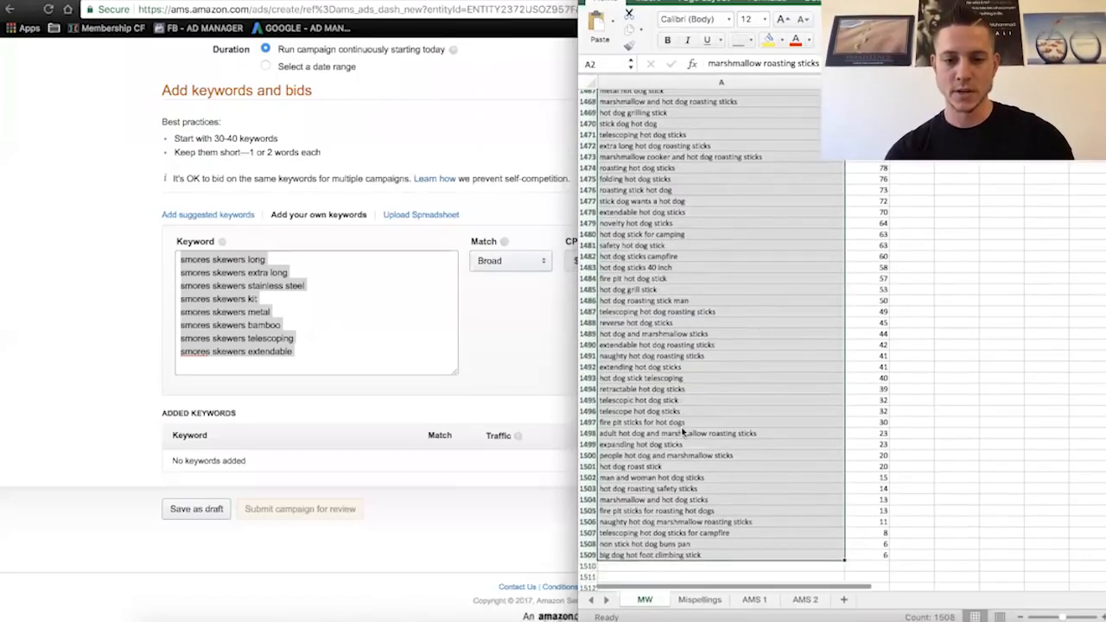
{"action": "key", "text": "super+c"}
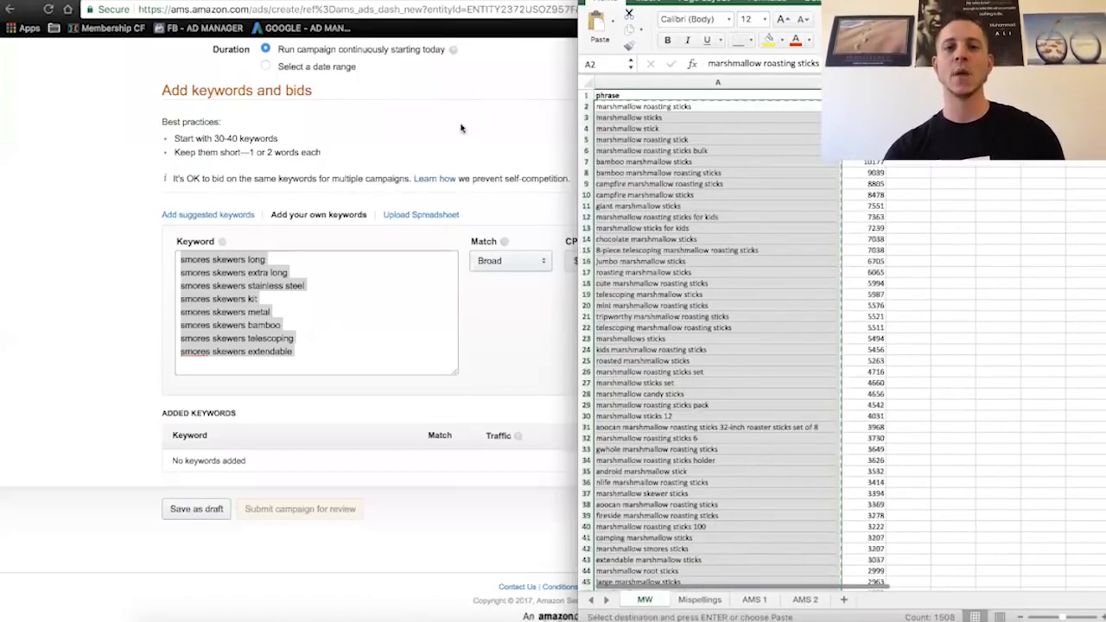
- Switch to Wordcounter in the browser, paste the phrases as the body of text, and rank the 100 most frequent words
{"action": "key", "text": "super+Tab"}
{"action": "key", "text": "ctrl+Tab"}
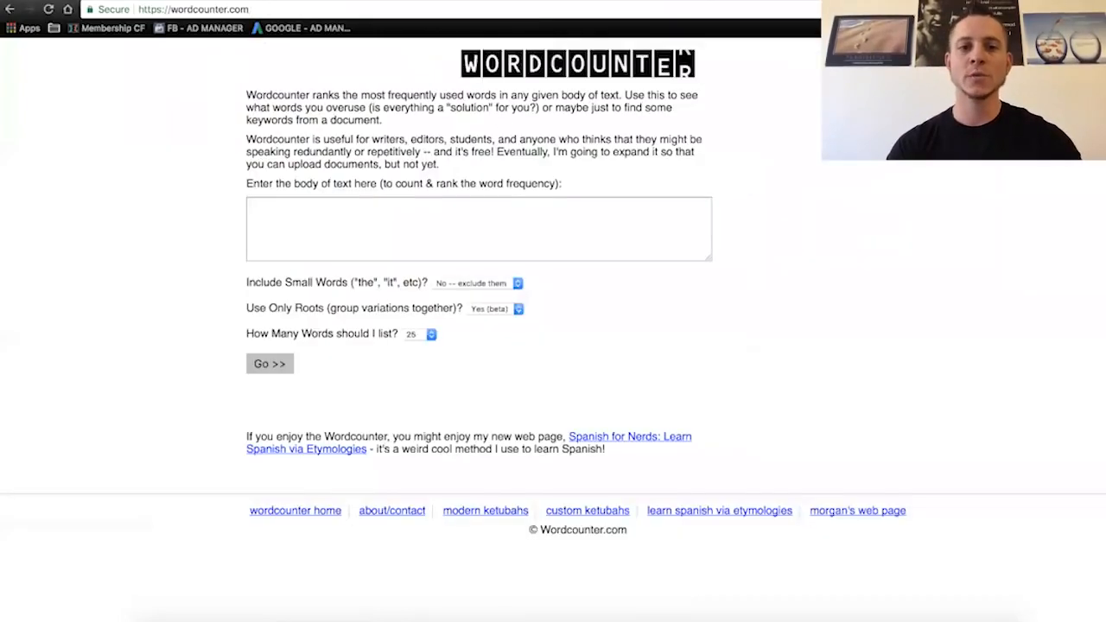
{"action": "left_click", "coordinate": [360, 220]}
{"action": "key", "text": "super+v"}
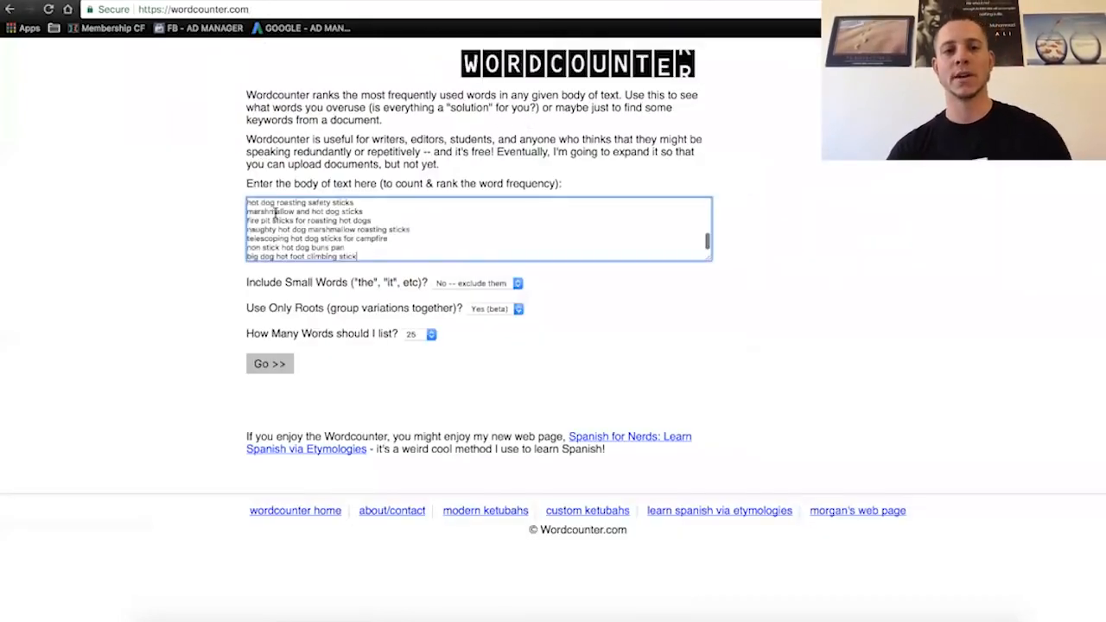
{"action": "left_click", "coordinate": [423, 335]}
{"action": "left_click", "coordinate": [416, 355]}
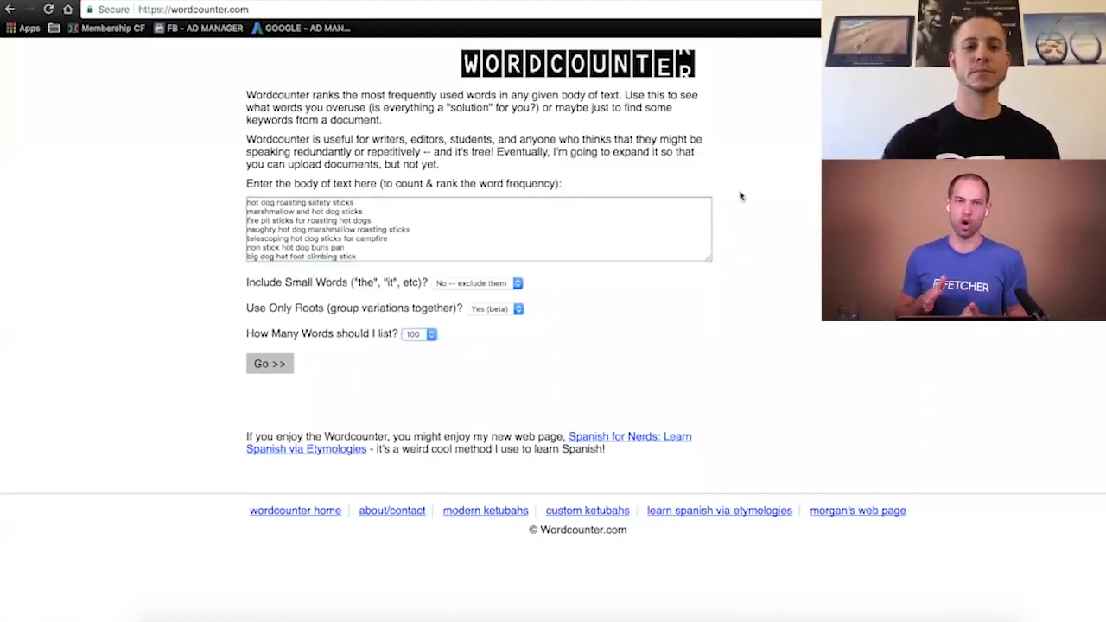
{"action": "left_click", "coordinate": [264, 366]}
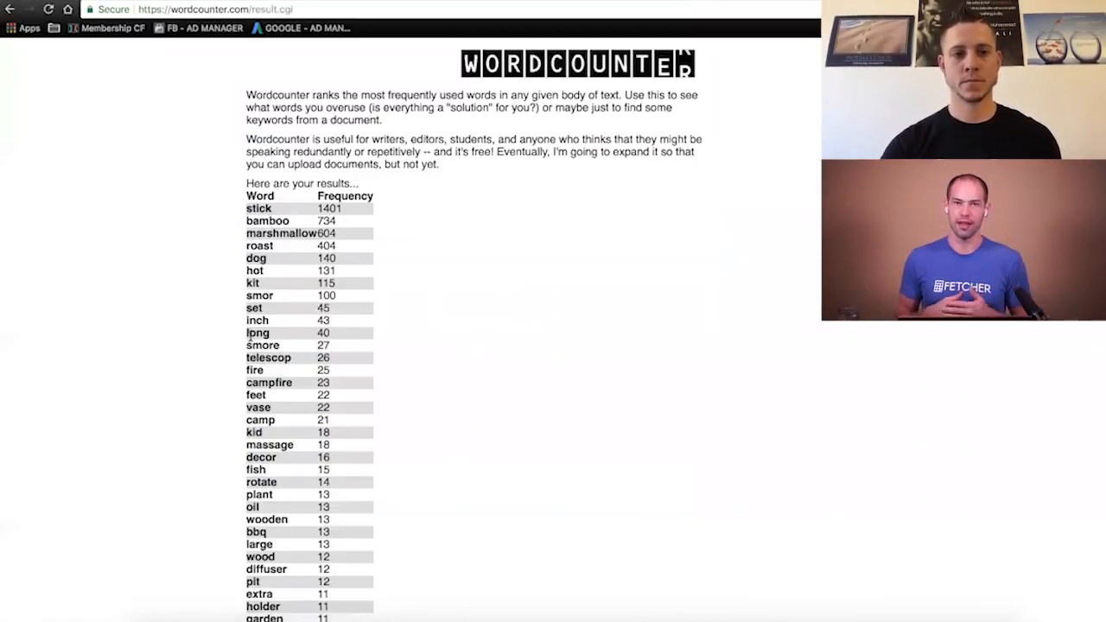
- Copy the whole list of ranked words with their frequencies, from stick to dark, without the header row
{"action": "scroll", "coordinate": [462, 357], "scroll_direction": "down", "scroll_amount": 2}
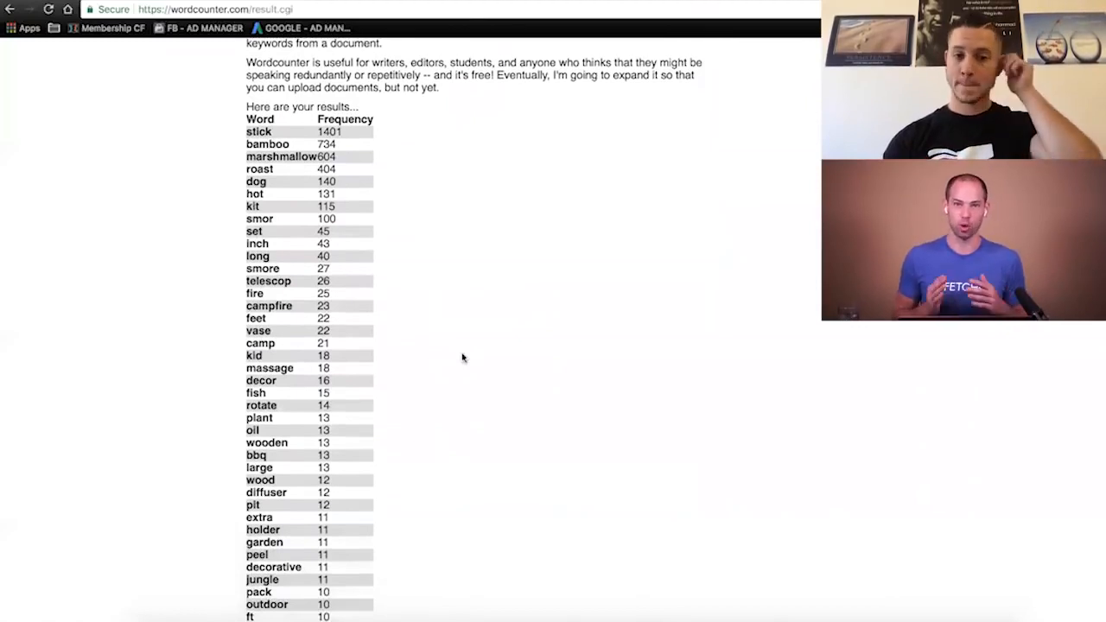
{"action": "scroll", "coordinate": [462, 356], "scroll_direction": "down", "scroll_amount": 2}
{"action": "scroll", "coordinate": [414, 358], "scroll_direction": "down", "scroll_amount": 6}
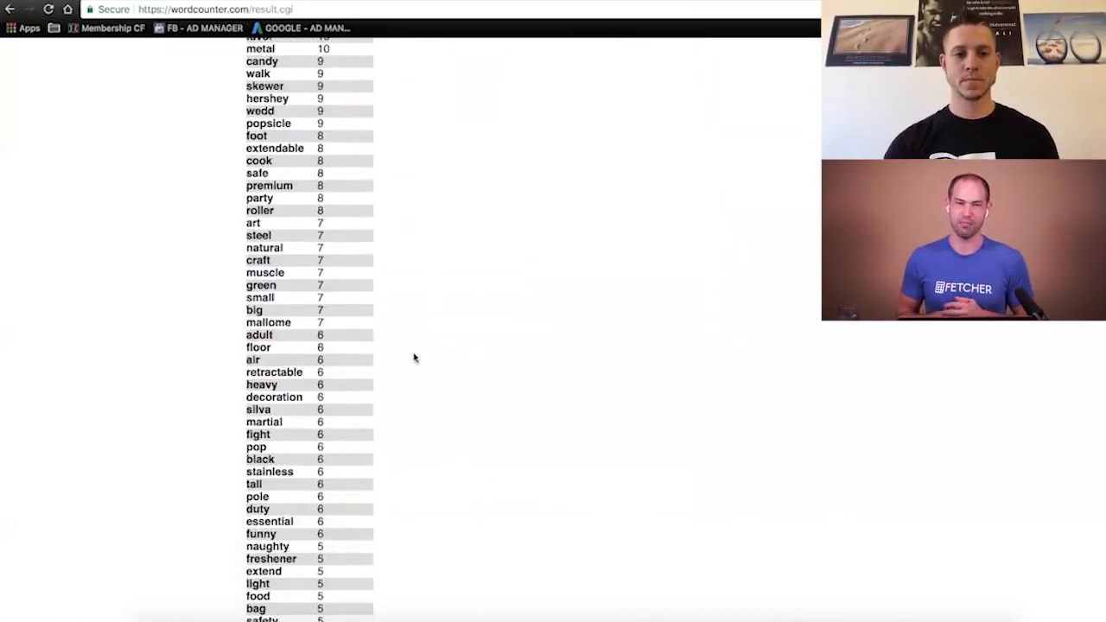
{"action": "scroll", "coordinate": [414, 358], "scroll_direction": "down", "scroll_amount": 4}
{"action": "left_click_drag", "start_coordinate": [329, 452], "coordinate": [246, 208]}
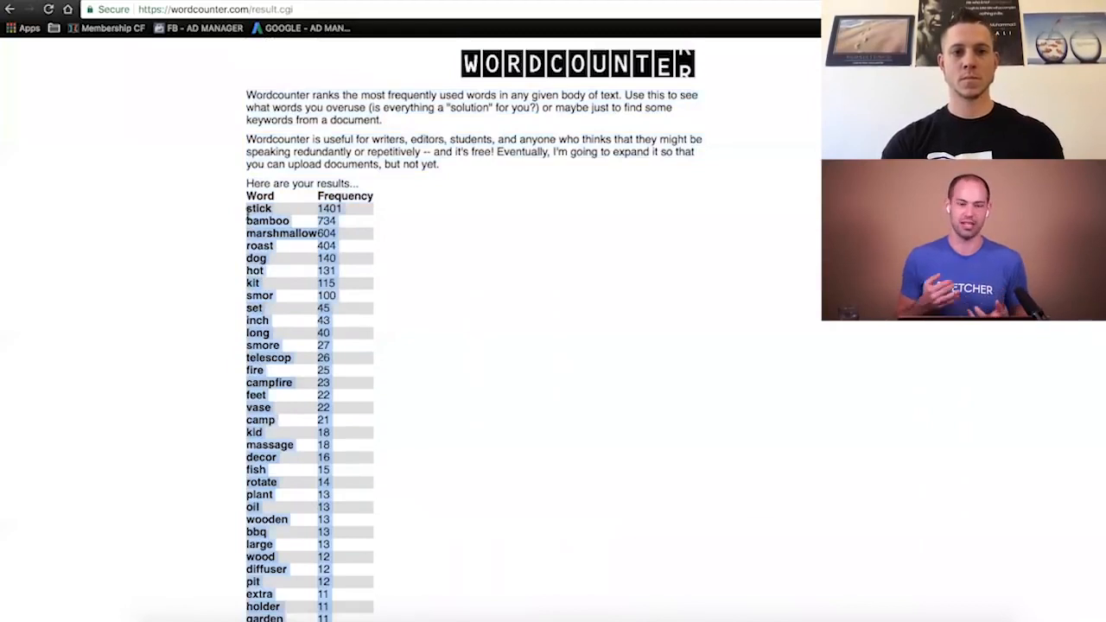
{"action": "left_click", "coordinate": [279, 265]}
{"action": "left_click_drag", "start_coordinate": [279, 265], "coordinate": [338, 456]}
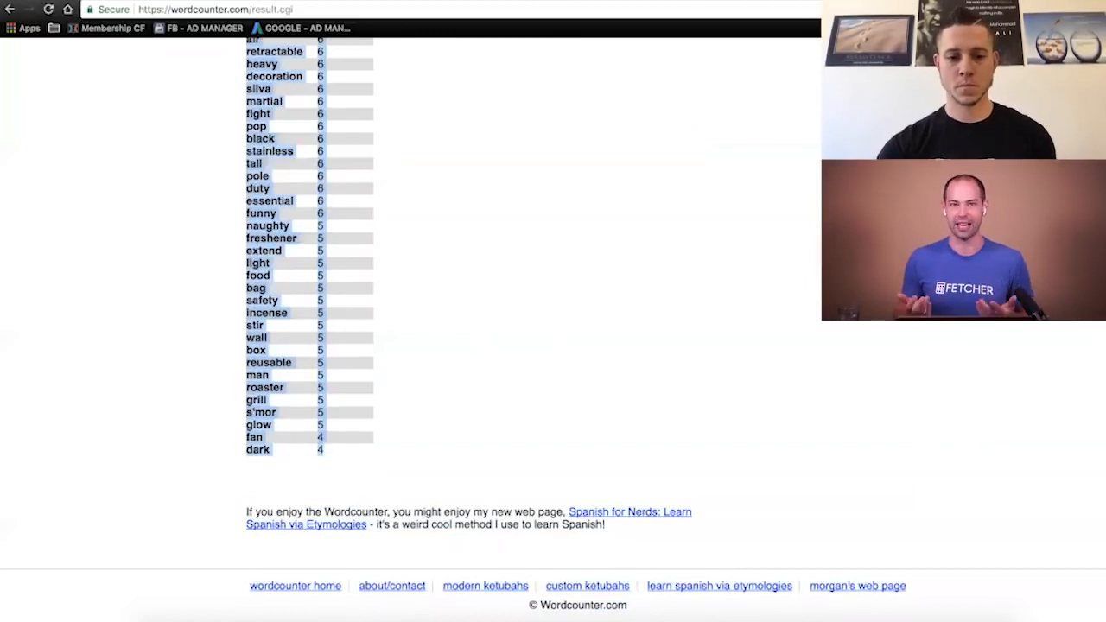
- Paste the word frequency list into the MW sheet in Excel, starting at cell D2
{"action": "left_click", "coordinate": [355, 619]}
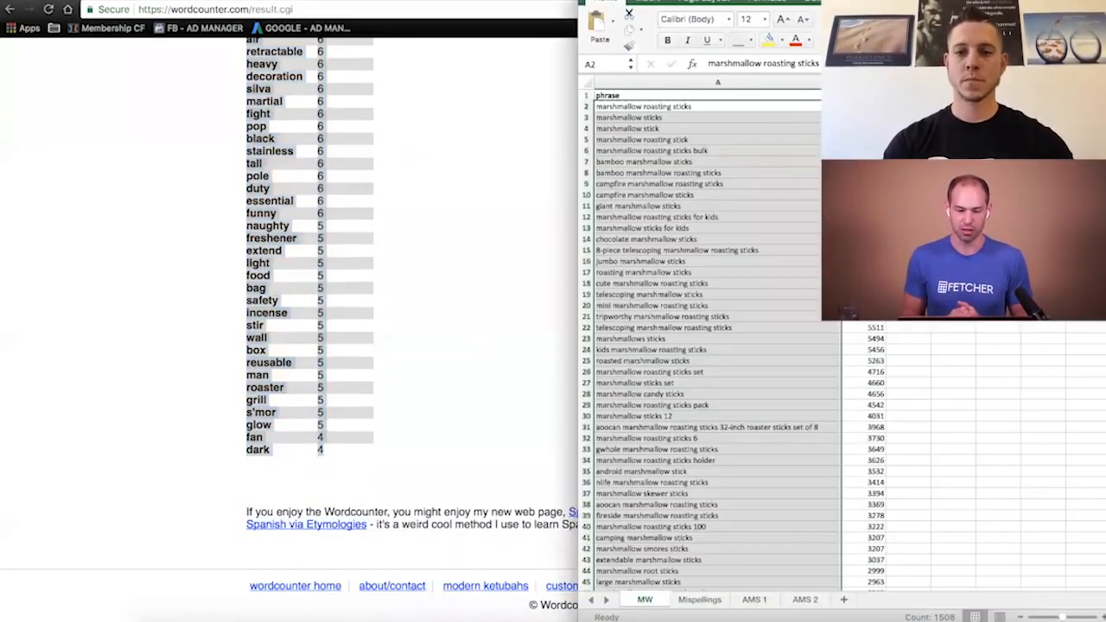
{"action": "left_click", "coordinate": [952, 106]}
{"action": "key", "text": "super+v"}
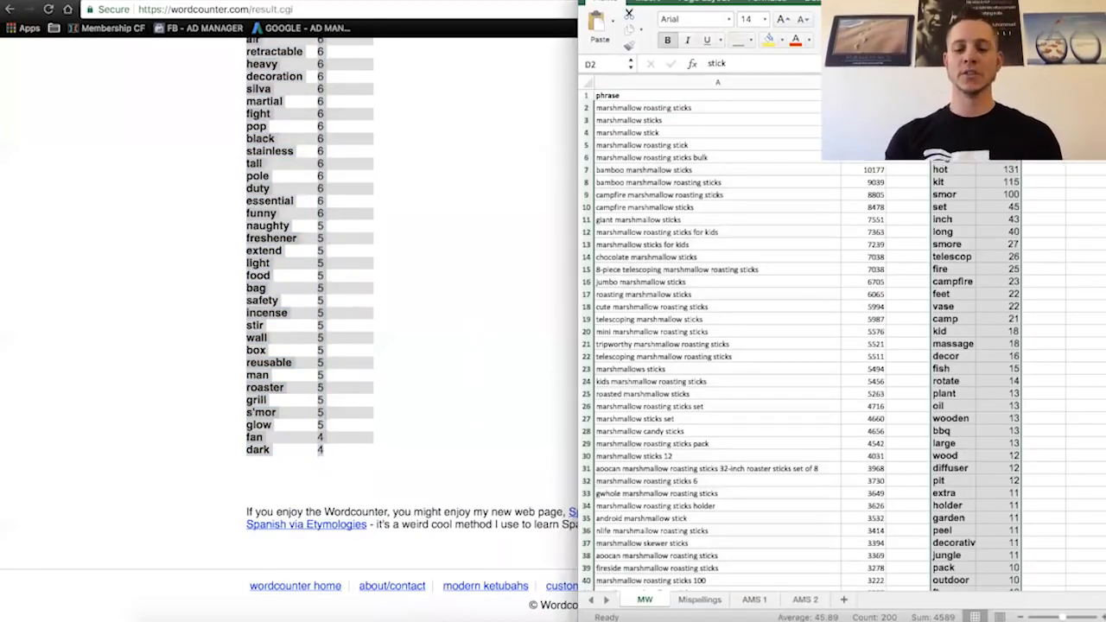
- Narrow the Wordcounter browser window to fit beside the workbook and highlight the word stick in the results
{"action": "left_click", "coordinate": [807, 86]}
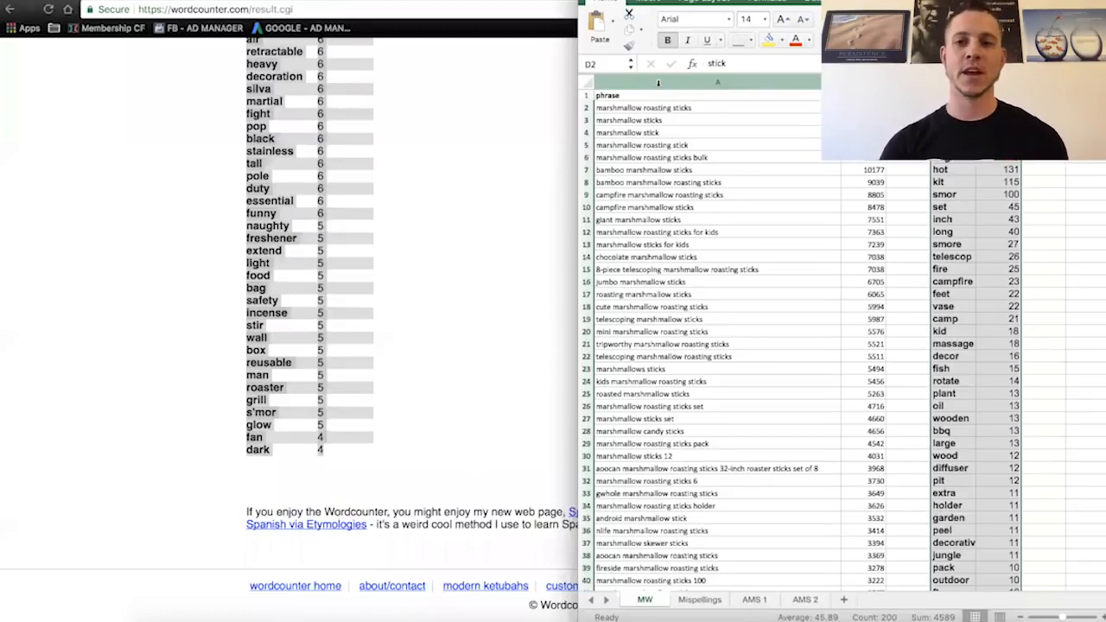
{"action": "left_click", "coordinate": [472, 72]}
{"action": "scroll", "coordinate": [475, 104], "scroll_direction": "up", "scroll_amount": 5}
{"action": "scroll", "coordinate": [476, 102], "scroll_direction": "up", "scroll_amount": 10}
{"action": "left_click_drag", "start_coordinate": [1104, 137], "coordinate": [740, 143]}
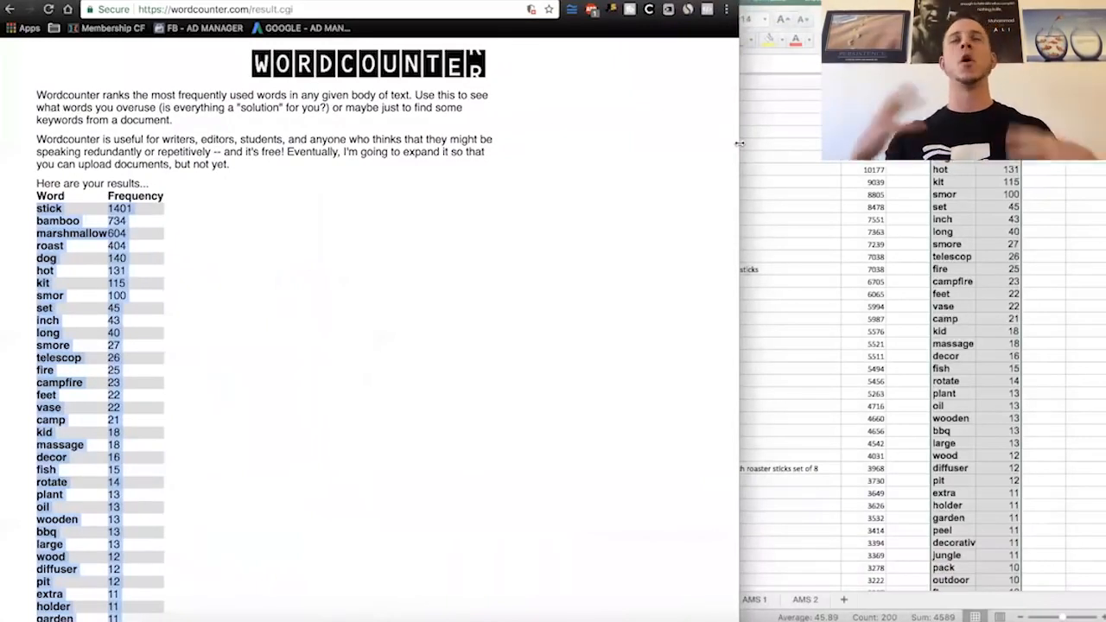
{"action": "left_click_drag", "start_coordinate": [739, 143], "coordinate": [588, 145]}
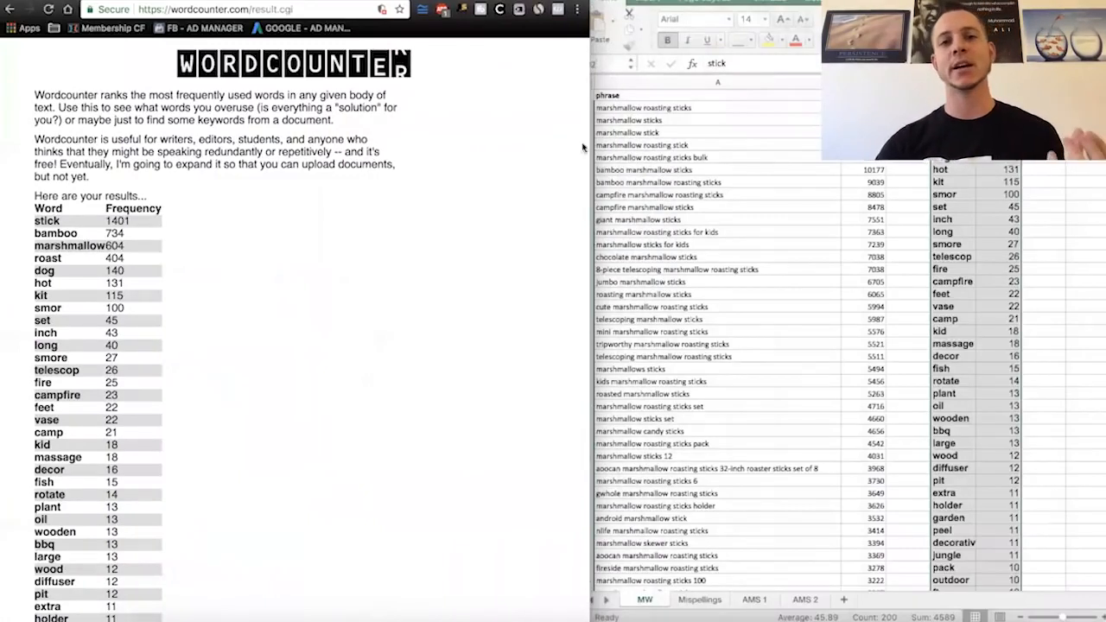
{"action": "double_click", "coordinate": [44, 221]}
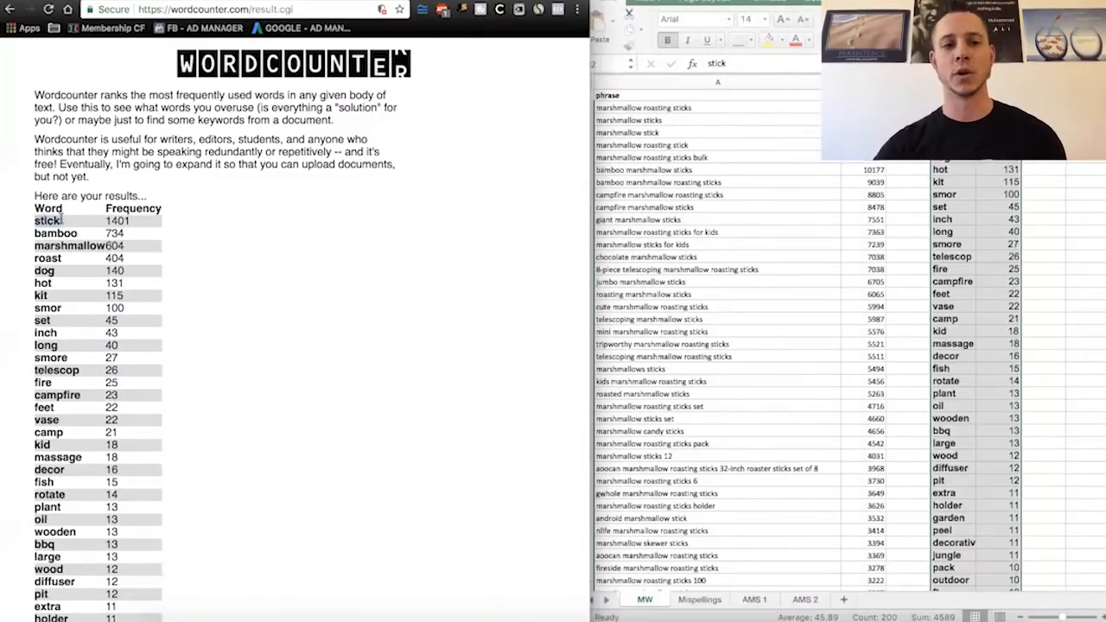
- Fit the width of column D in the MW sheet to the pasted words
{"action": "left_click", "coordinate": [976, 83]}
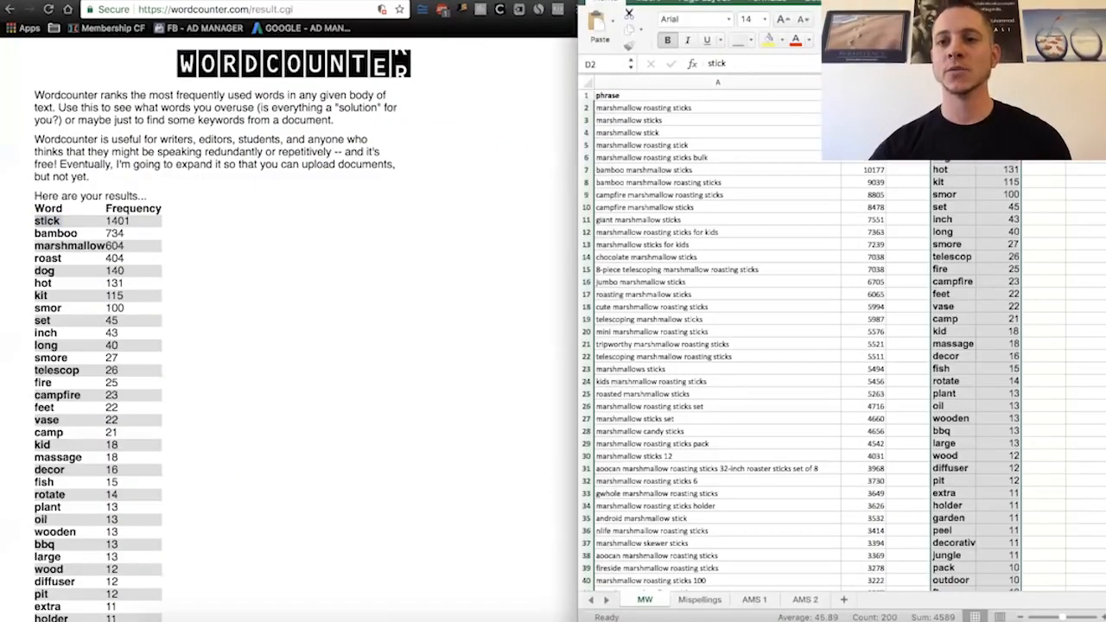
{"action": "double_click", "coordinate": [976, 83]}
{"action": "left_click", "coordinate": [961, 108]}
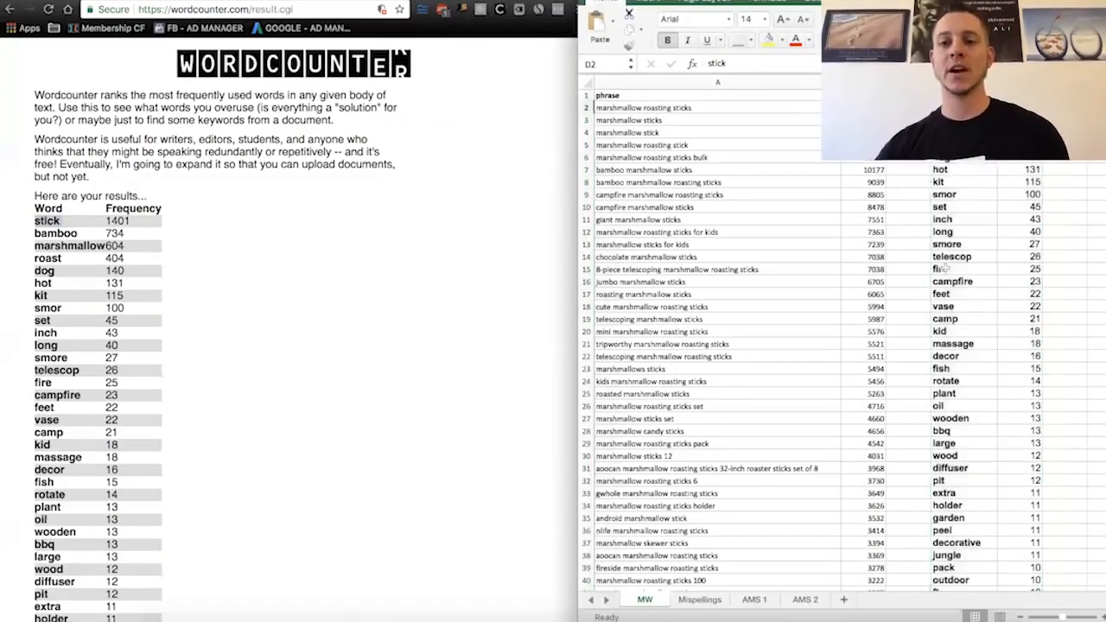
- Highlight the most frequent words in column D of the MW sheet, from stick down to feet
{"action": "left_click_drag", "start_coordinate": [951, 294], "coordinate": [955, 311]}
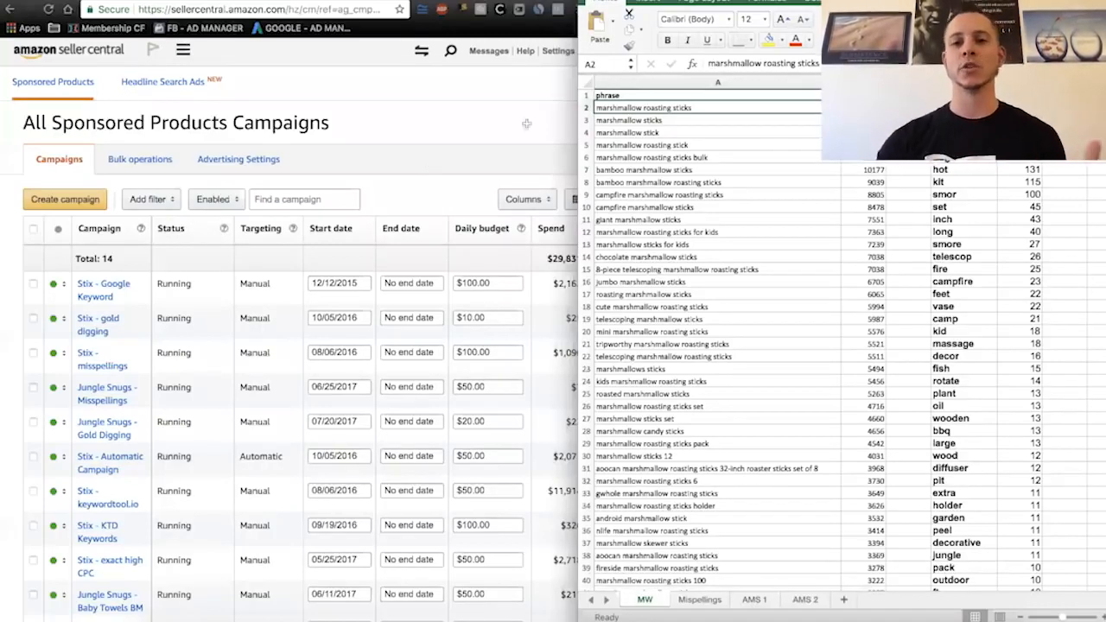
{"action": "left_click_drag", "start_coordinate": [961, 108], "coordinate": [961, 158]}
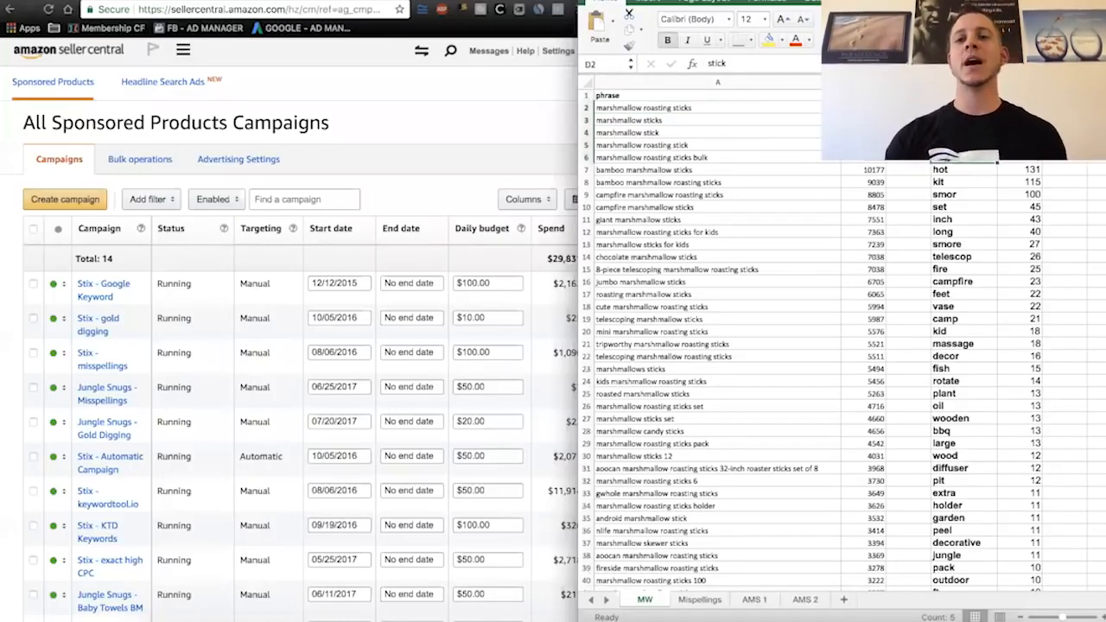
{"action": "left_click_drag", "start_coordinate": [961, 108], "coordinate": [959, 300]}
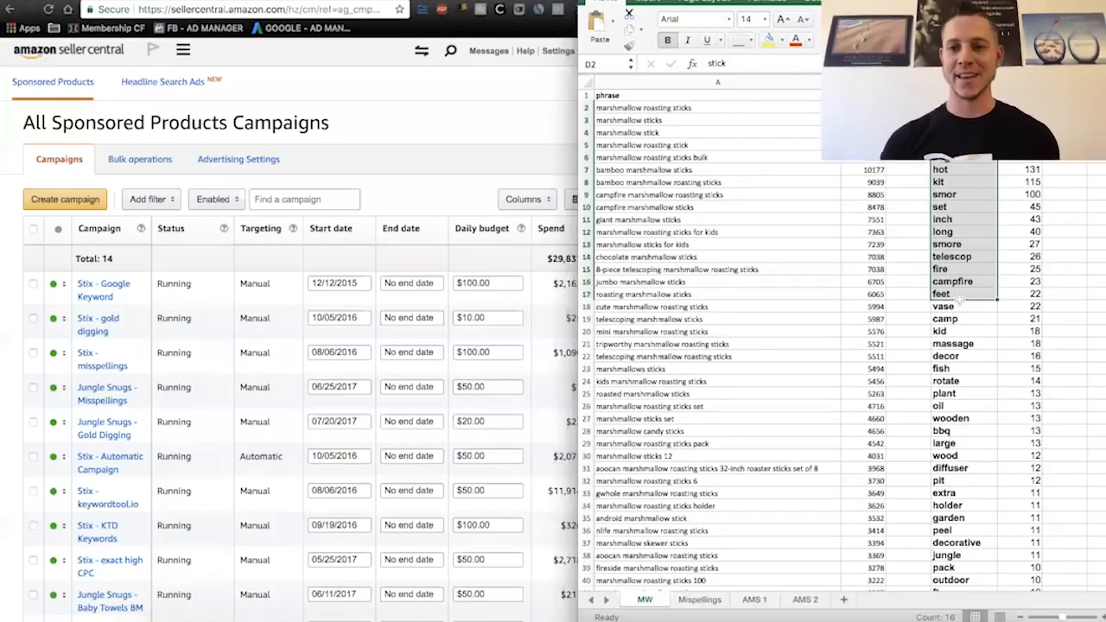
- Switch to Seller Central in the browser, enlarge its window, and start a new sponsored products campaign named Manual Phrase
{"action": "left_click", "coordinate": [370, 166]}
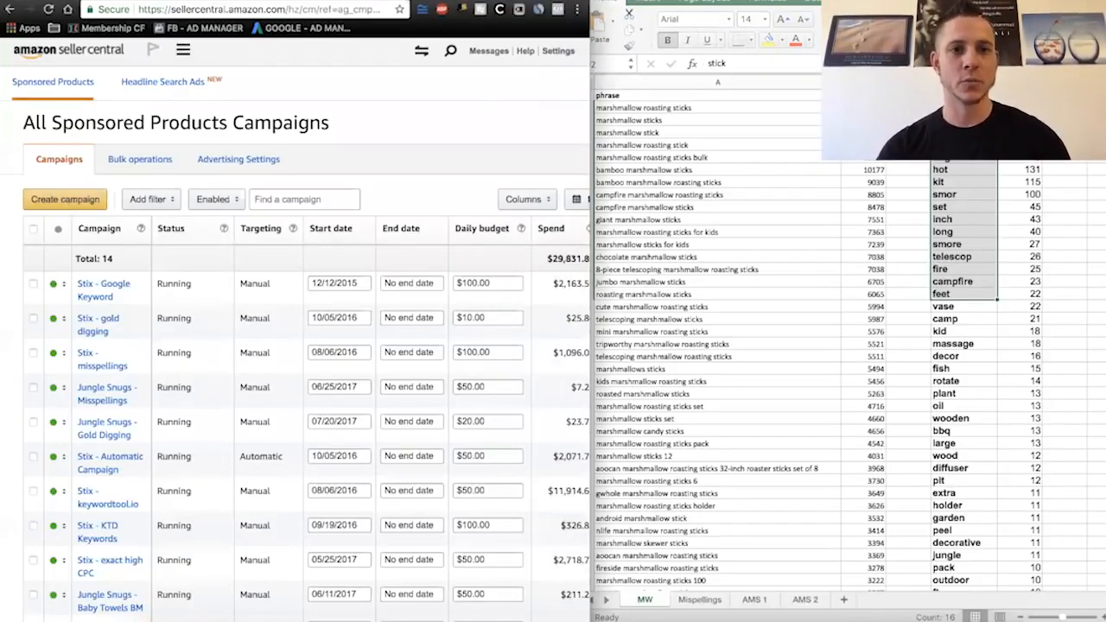
{"action": "key", "text": "super+alt+f"}
{"action": "mouse_move", "coordinate": [333, 52]}
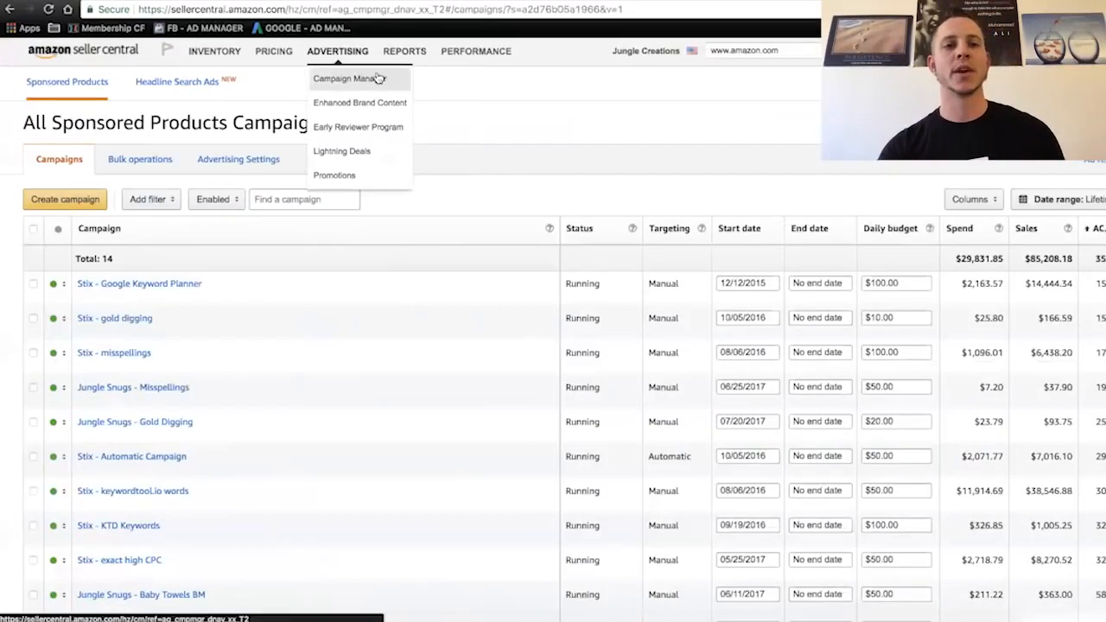
{"action": "left_click", "coordinate": [41, 208]}
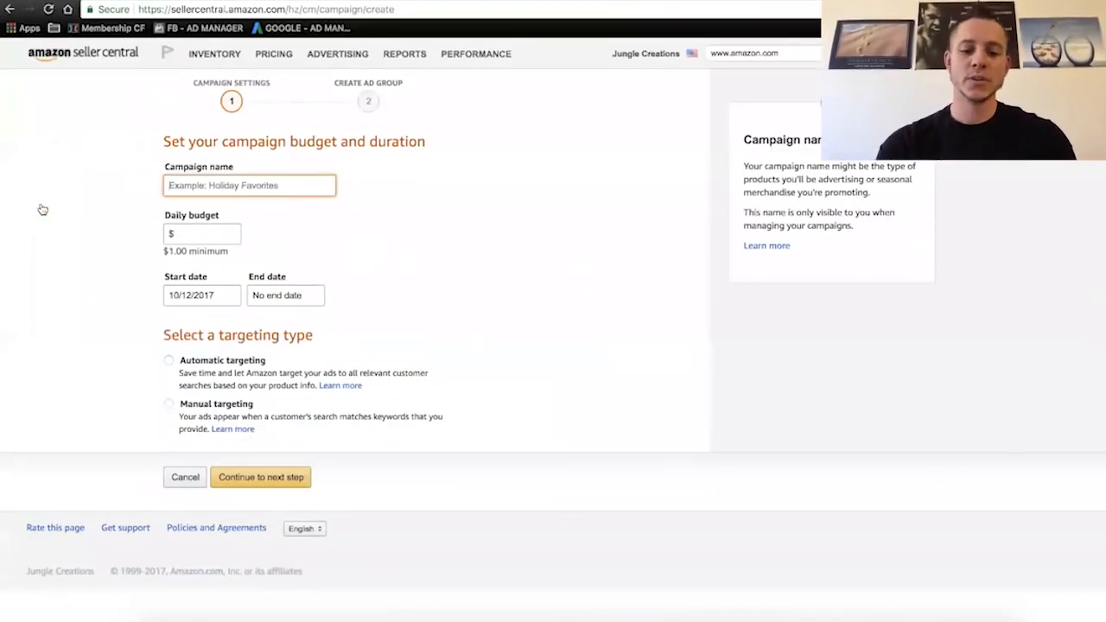
{"action": "type", "text": "Manual"}
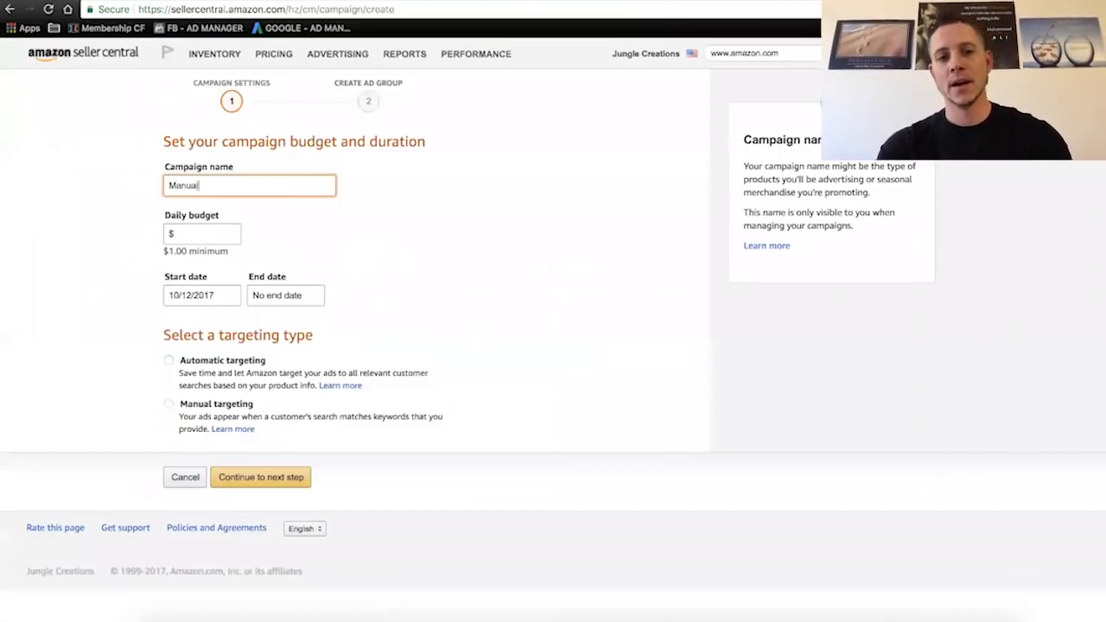
{"action": "type", "text": " Phrase"}
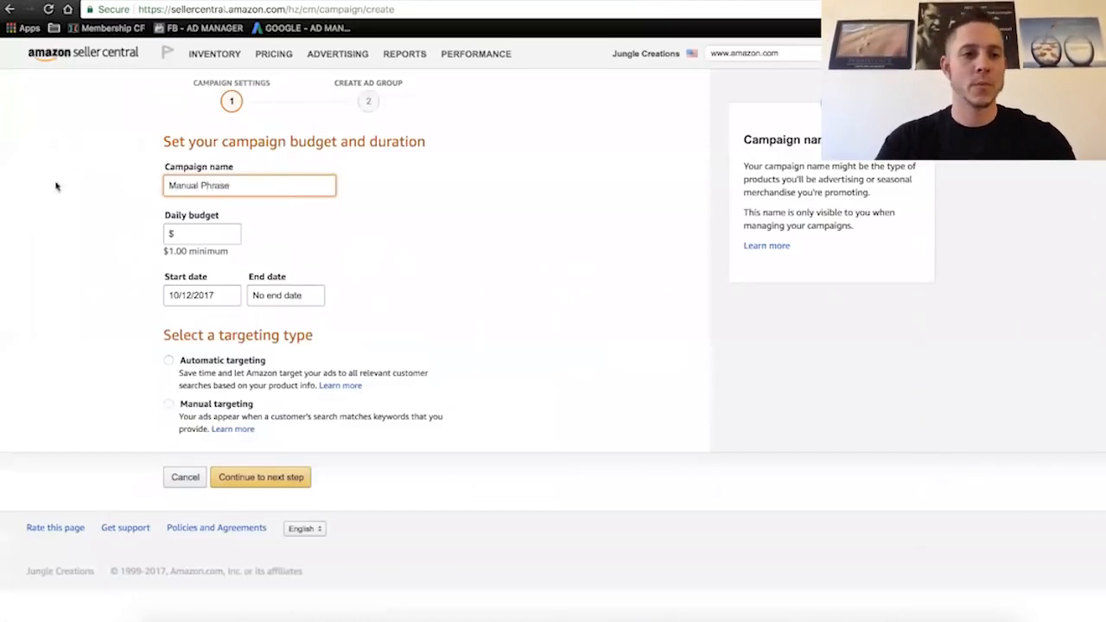
- Change the campaign name to JungleStix Manual Phrase Match and set its daily budget to $109
{"action": "left_click", "coordinate": [167, 186]}
{"action": "type", "text": "JungleStix"}
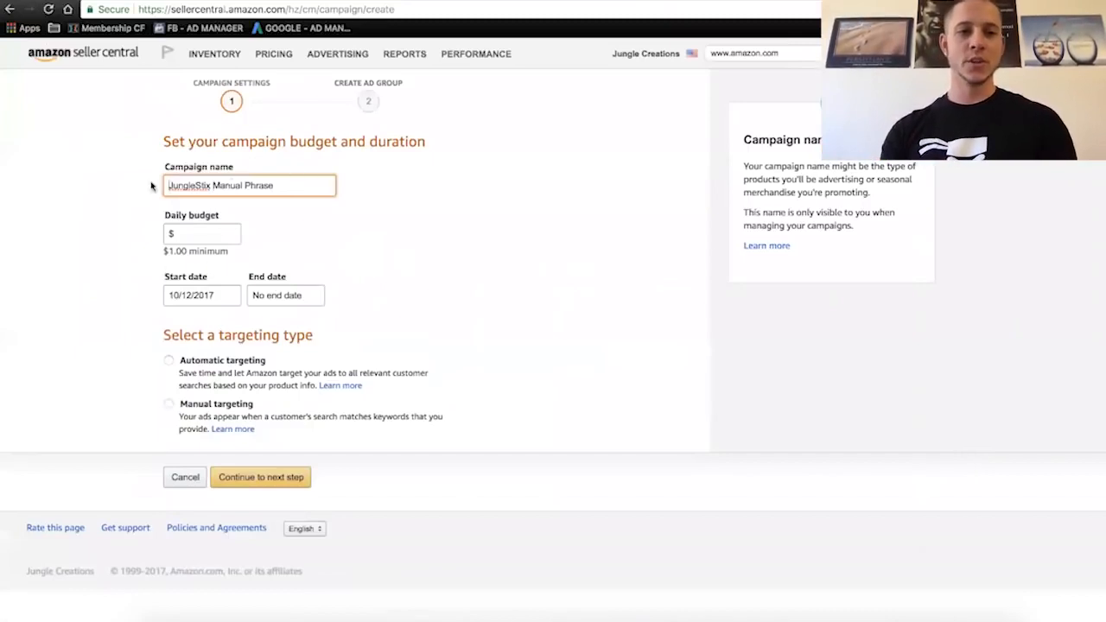
{"action": "type", "text": "Match"}
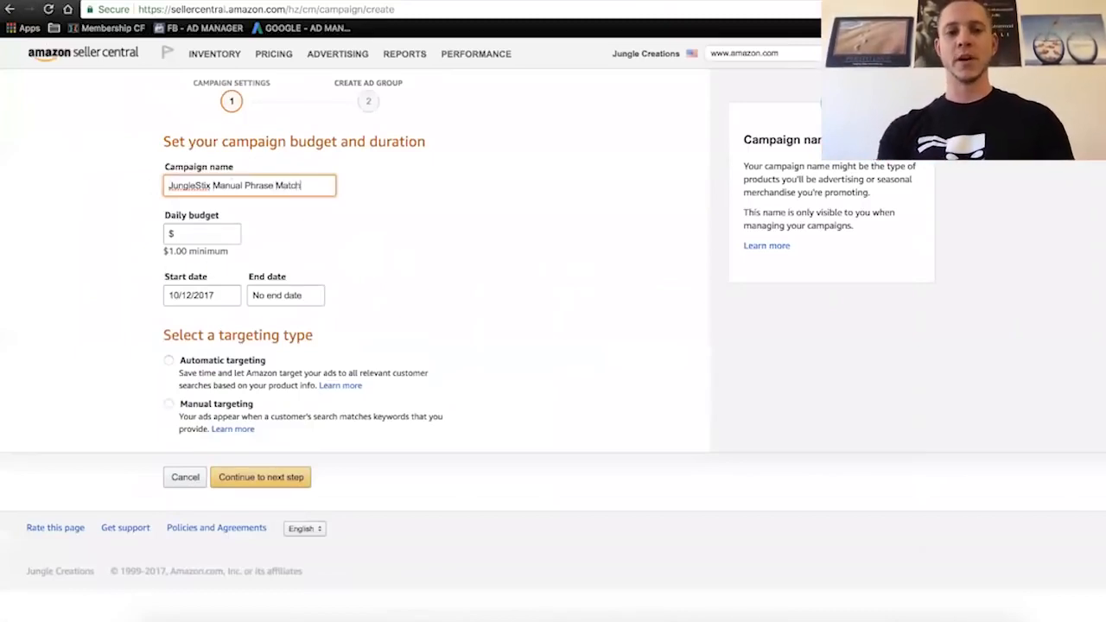
{"action": "left_click", "coordinate": [201, 236]}
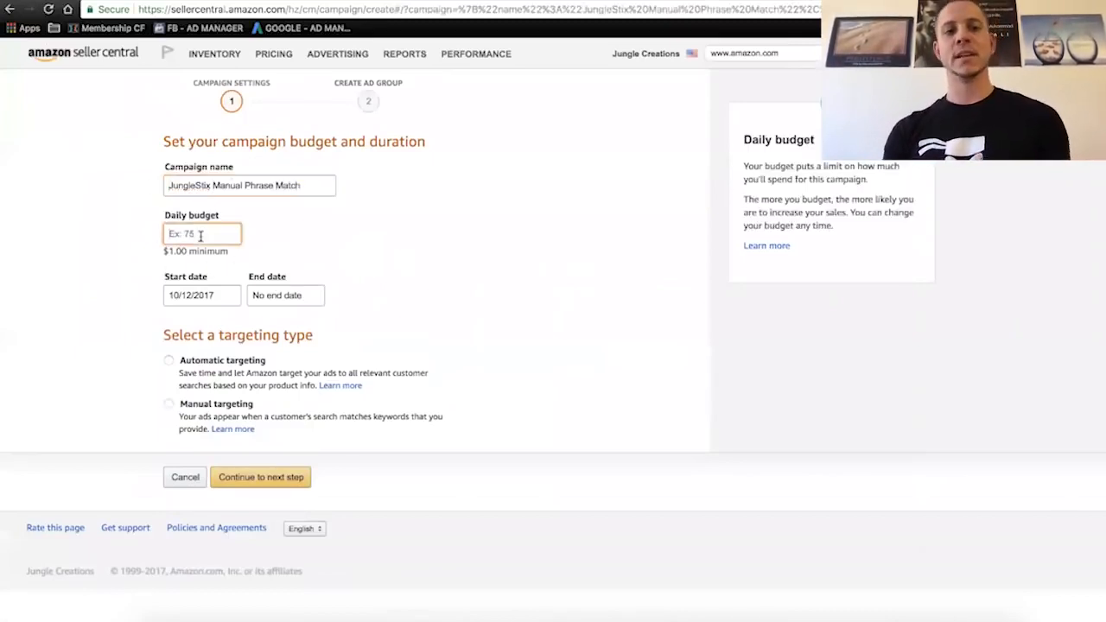
{"action": "key", "text": "XF86AudioMute"}
{"action": "type", "text": "100"}
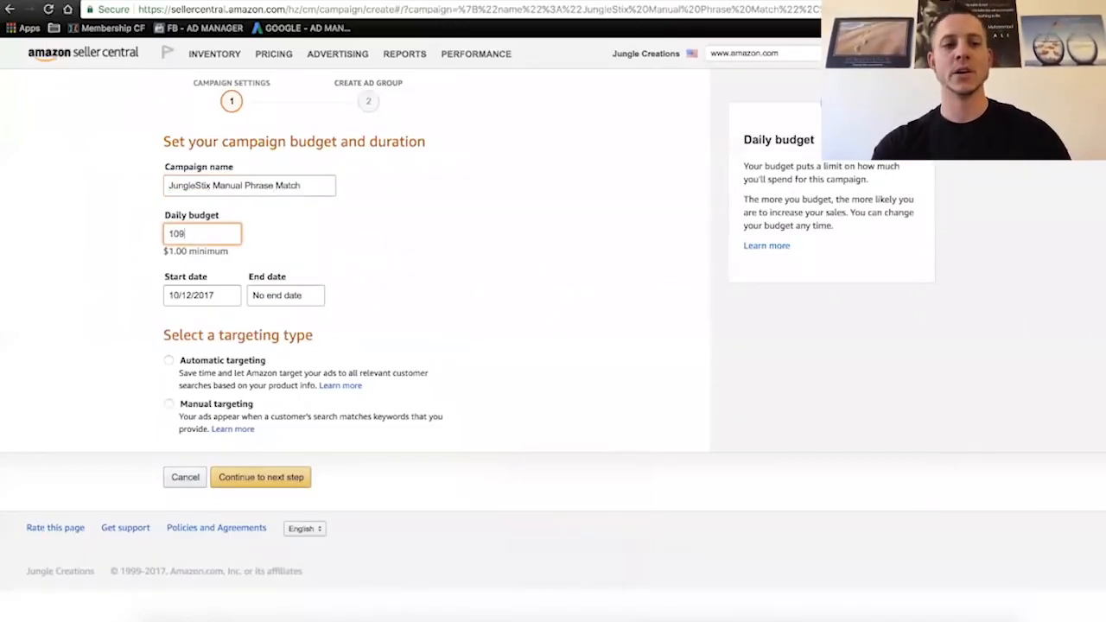
{"action": "left_click", "coordinate": [386, 236]}
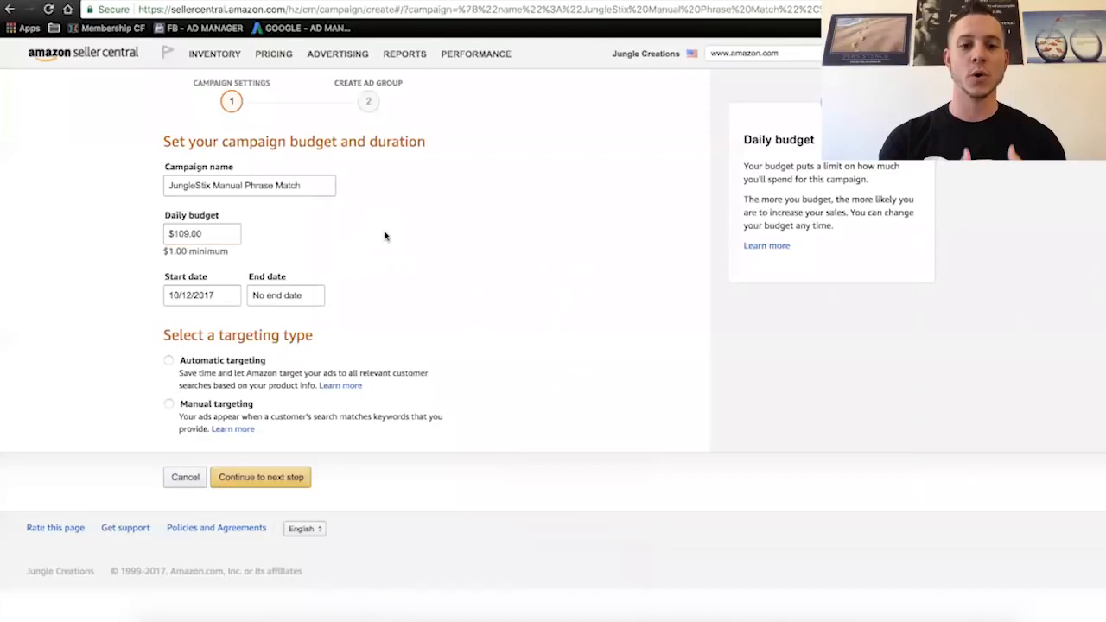
{"action": "left_click", "coordinate": [177, 231]}
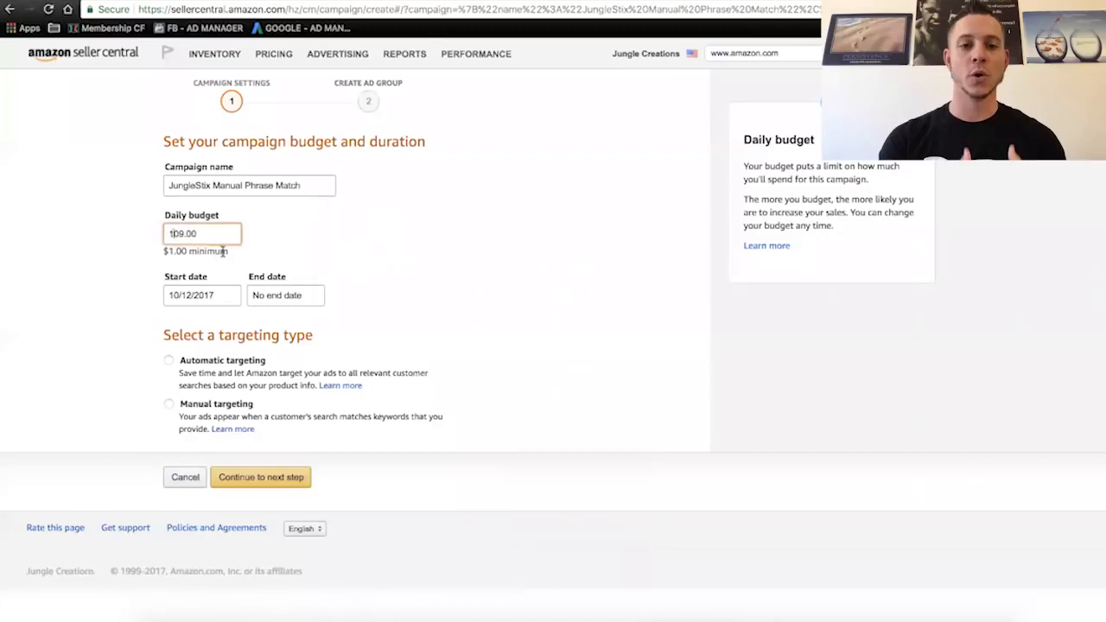
{"action": "type", "text": "4"}
{"action": "key", "text": "BackSpace"}
{"action": "left_click_drag", "start_coordinate": [184, 234], "coordinate": [168, 238]}
{"action": "left_click", "coordinate": [352, 210]}
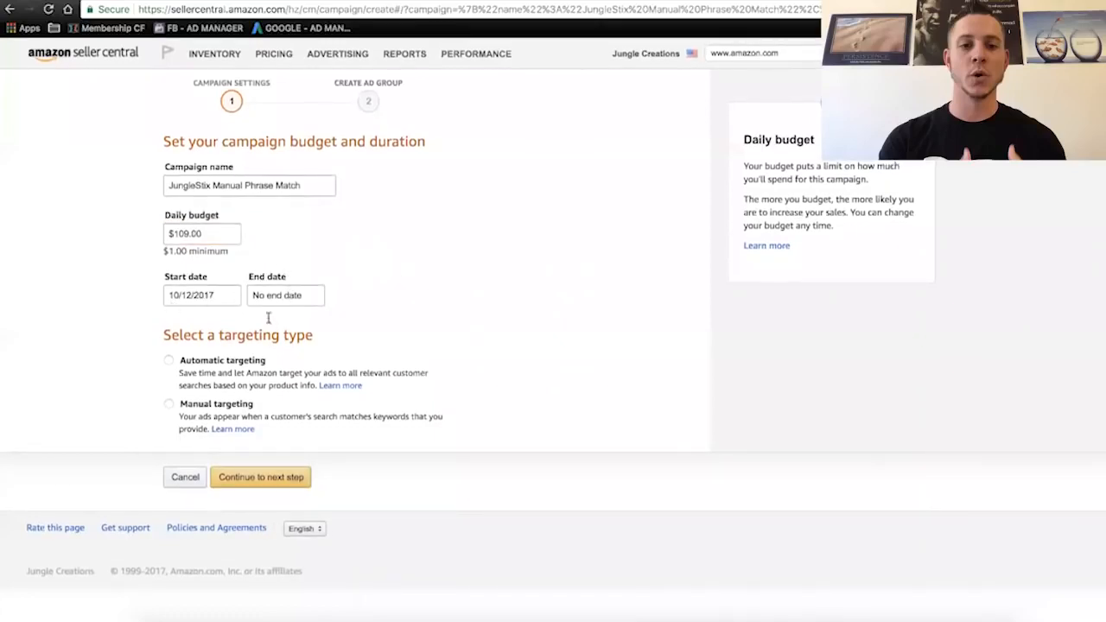
- Choose manual targeting for the campaign and continue to the ad group setup
{"action": "mouse_move", "coordinate": [169, 361]}
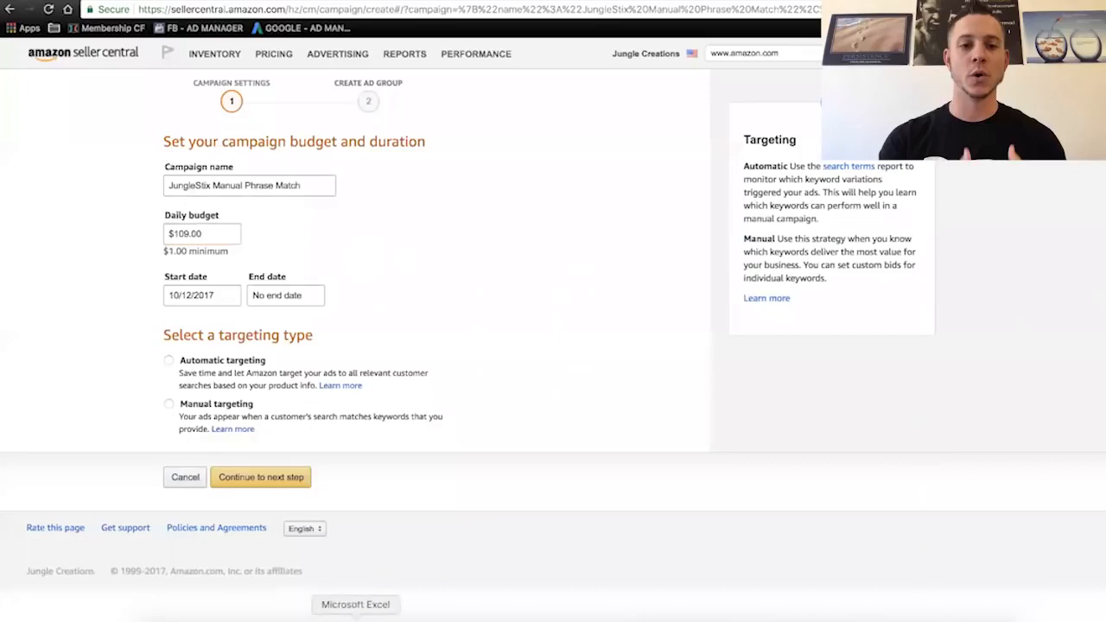
{"action": "left_click", "coordinate": [355, 615]}
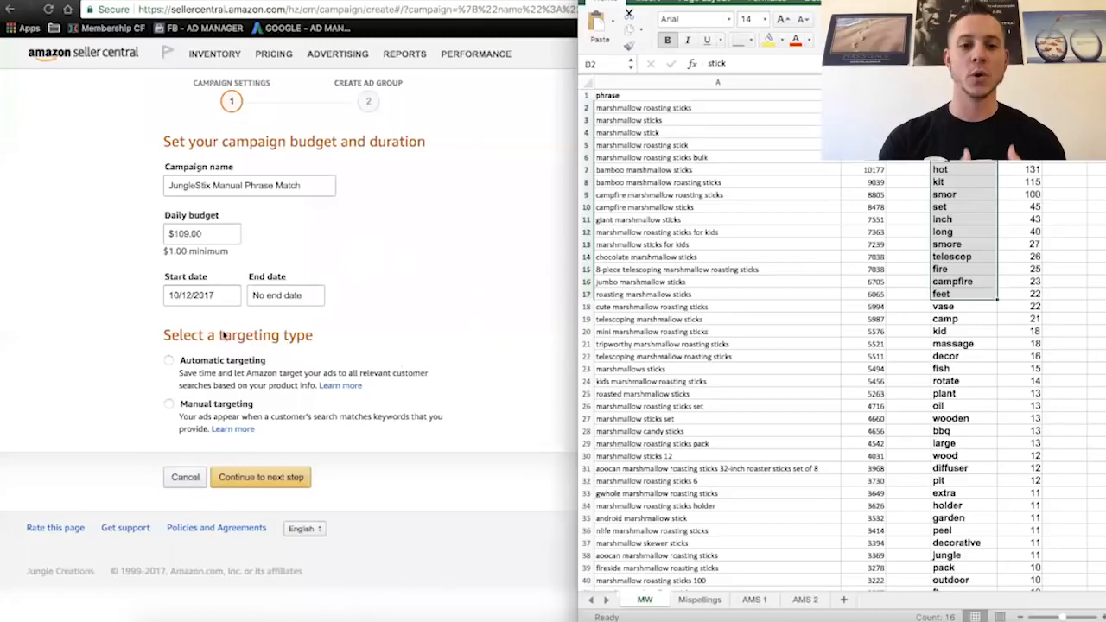
{"action": "left_click", "coordinate": [170, 364]}
{"action": "left_click", "coordinate": [169, 362]}
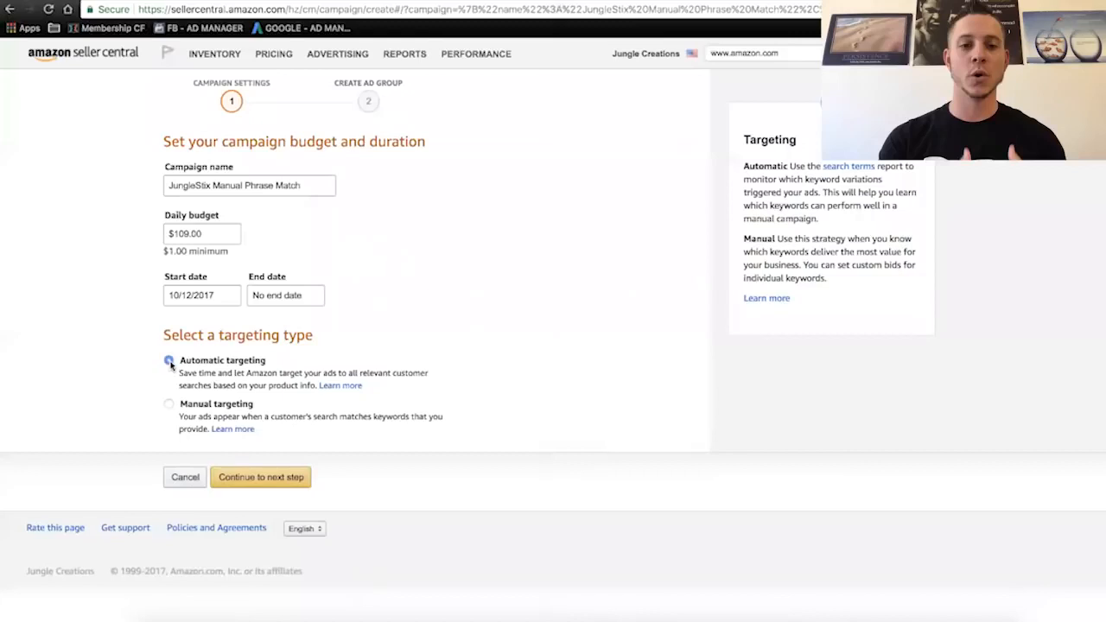
{"action": "left_click", "coordinate": [168, 406]}
{"action": "left_click", "coordinate": [273, 482]}
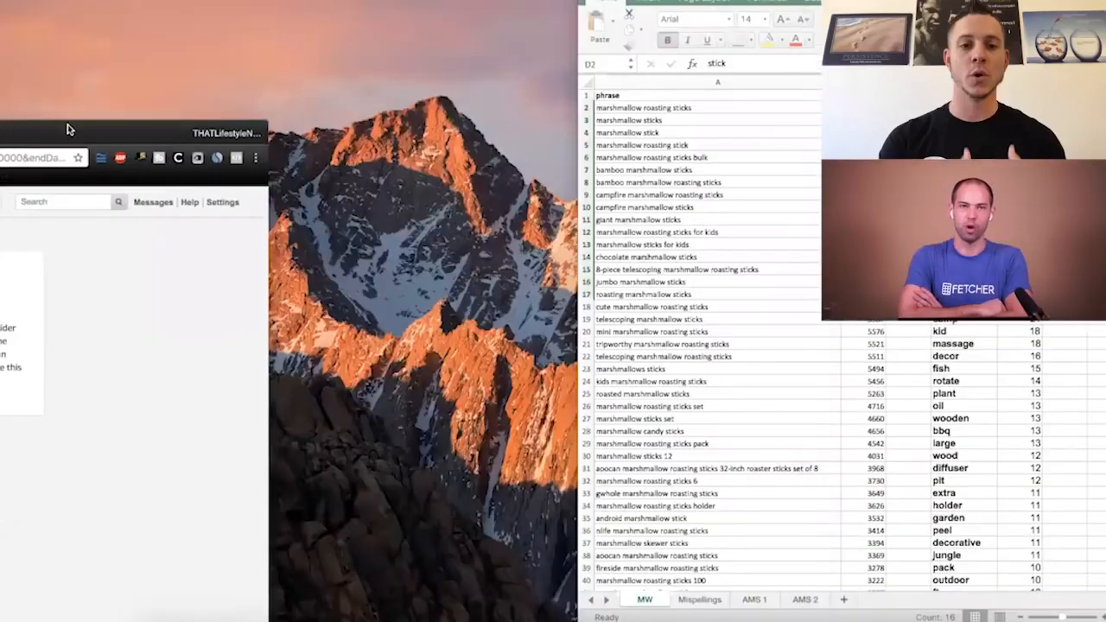
- Name the ad group Manual Phrase MW 1 and add the 36 inch Bamboo Marshmallow S'mores Roasting Sticks as the advertised product
{"action": "left_click_drag", "start_coordinate": [70, 130], "coordinate": [0, 145]}
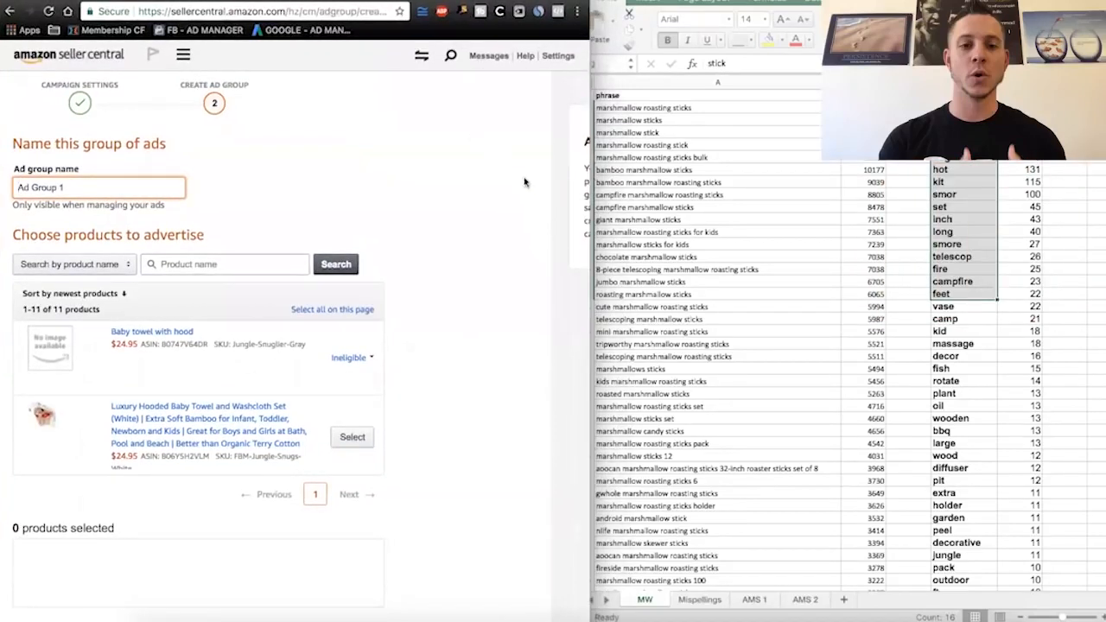
{"action": "triple_click", "coordinate": [49, 195]}
{"action": "scroll", "coordinate": [268, 391], "scroll_direction": "down", "scroll_amount": 3}
{"action": "scroll", "coordinate": [268, 391], "scroll_direction": "down", "scroll_amount": 6}
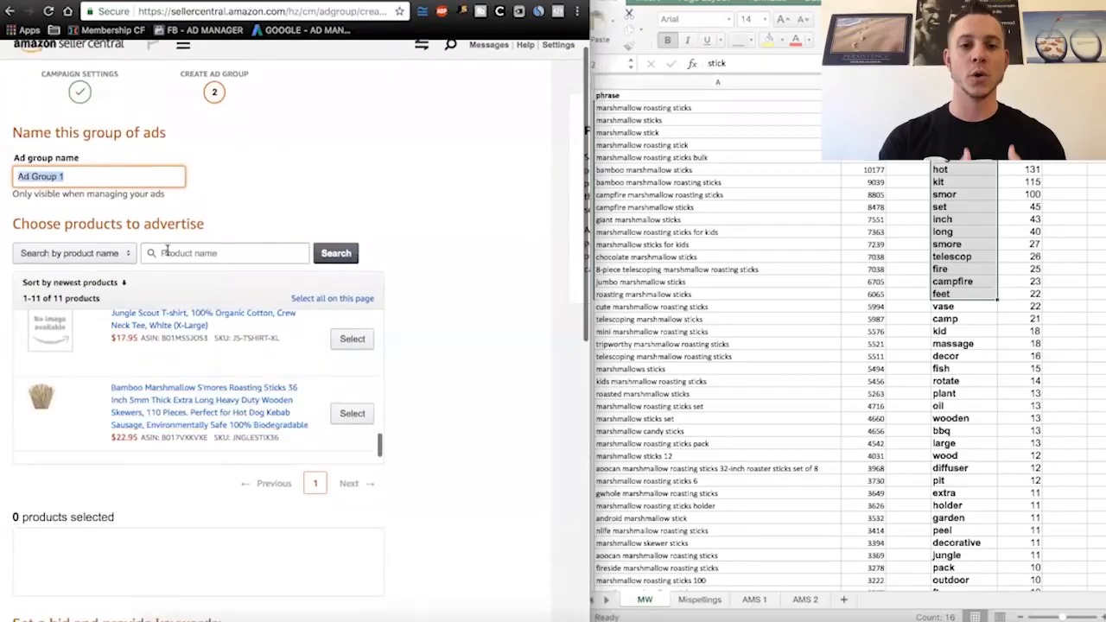
{"action": "type", "text": "Manual MW 1"}
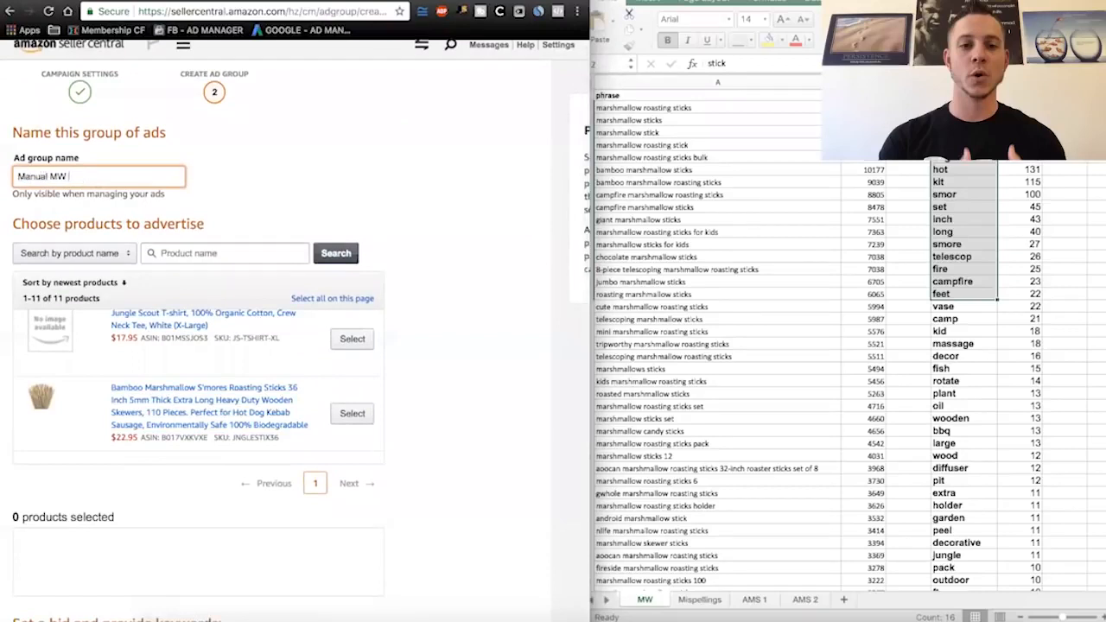
{"action": "left_click", "coordinate": [50, 177]}
{"action": "type", "text": "Phrase MW 1"}
{"action": "left_click", "coordinate": [352, 413]}
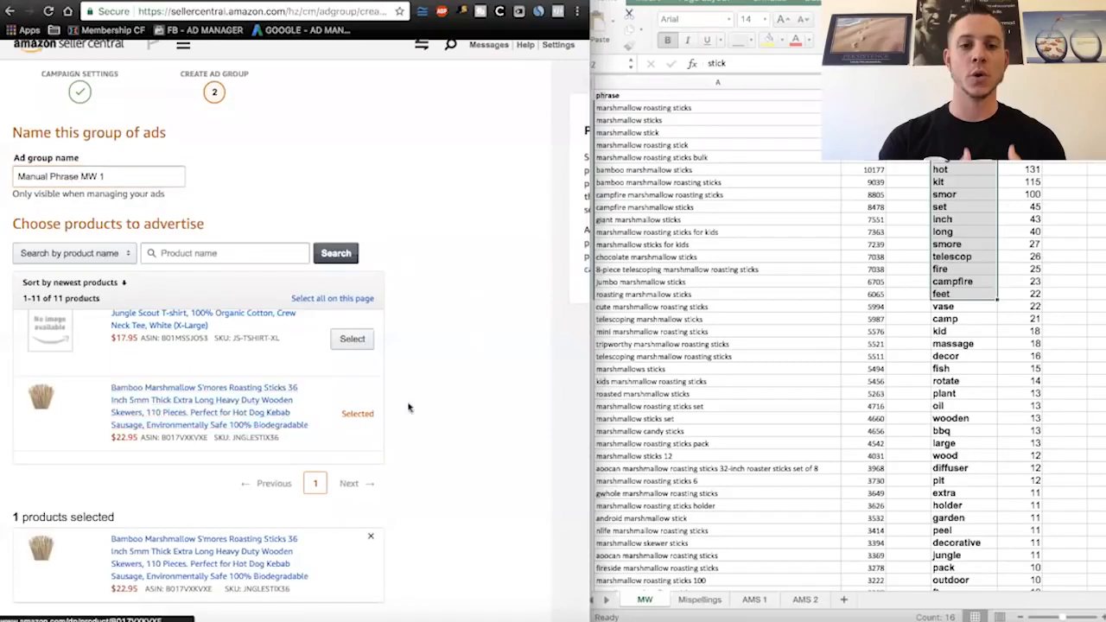
- Set the ad group's default bid to $1.50 and choose to provide your own keywords
{"action": "scroll", "coordinate": [498, 266], "scroll_direction": "down", "scroll_amount": 1}
{"action": "scroll", "coordinate": [498, 268], "scroll_direction": "down", "scroll_amount": 9}
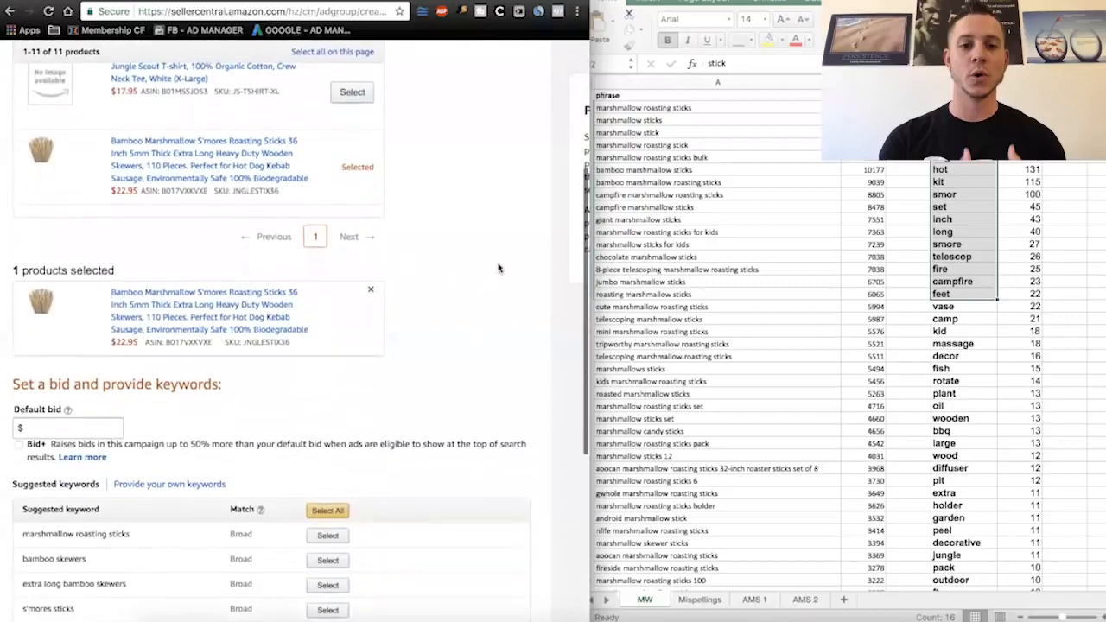
{"action": "left_click", "coordinate": [84, 258]}
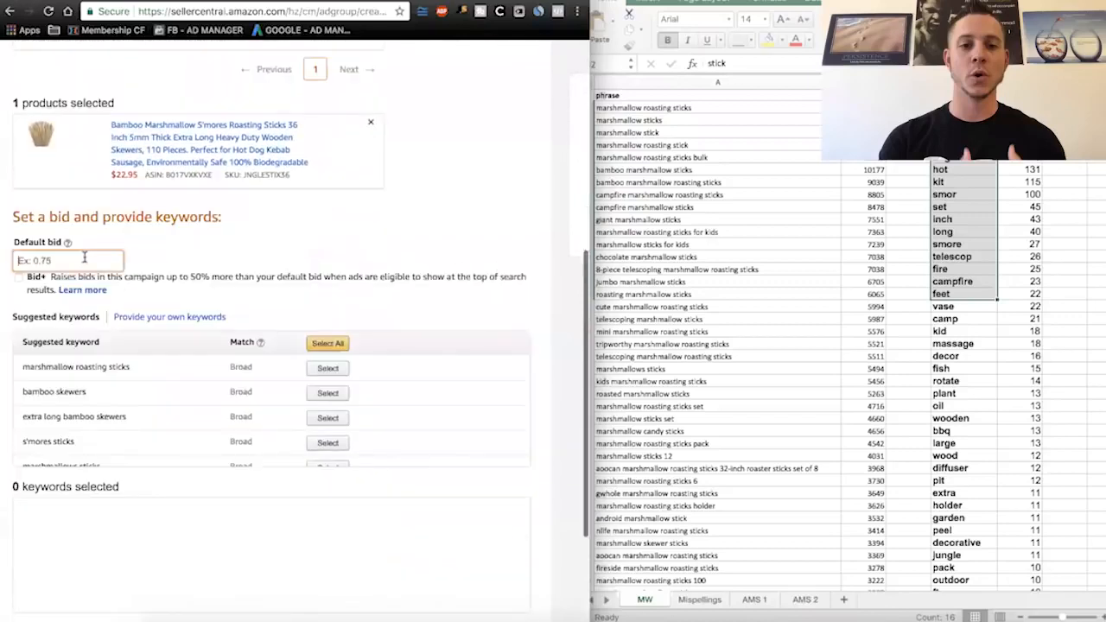
{"action": "type", "text": "1.5"}
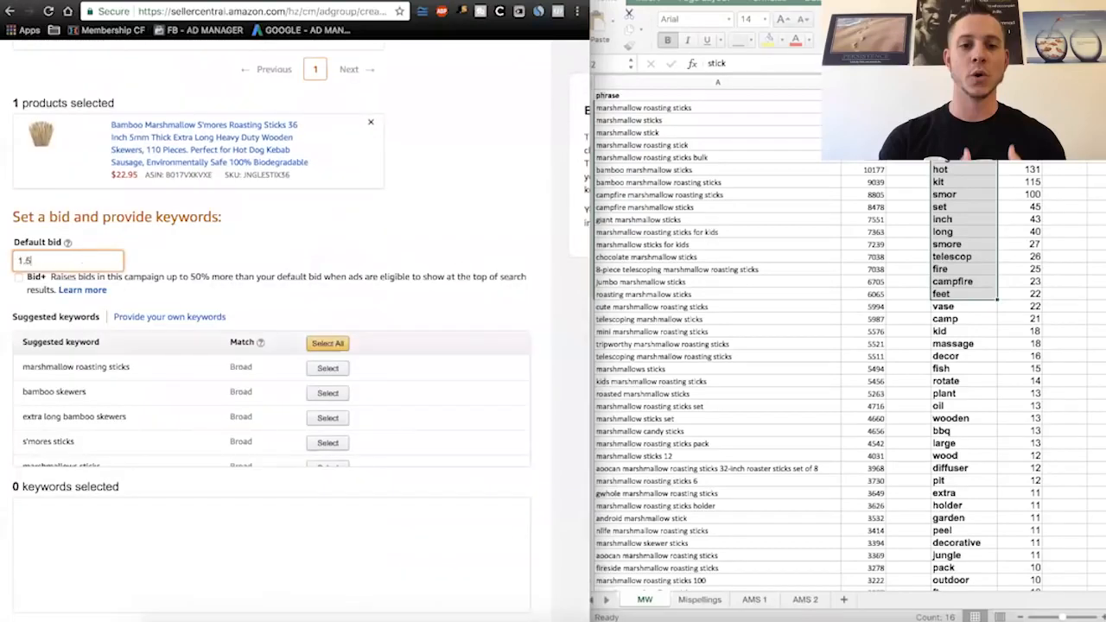
{"action": "left_click", "coordinate": [205, 258]}
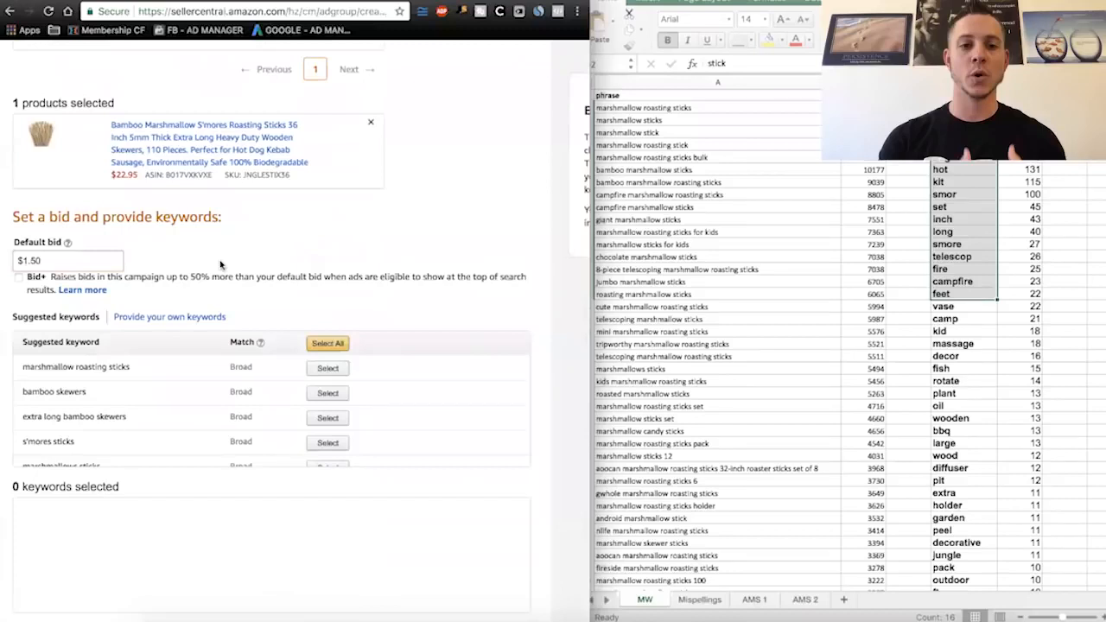
{"action": "left_click", "coordinate": [164, 318]}
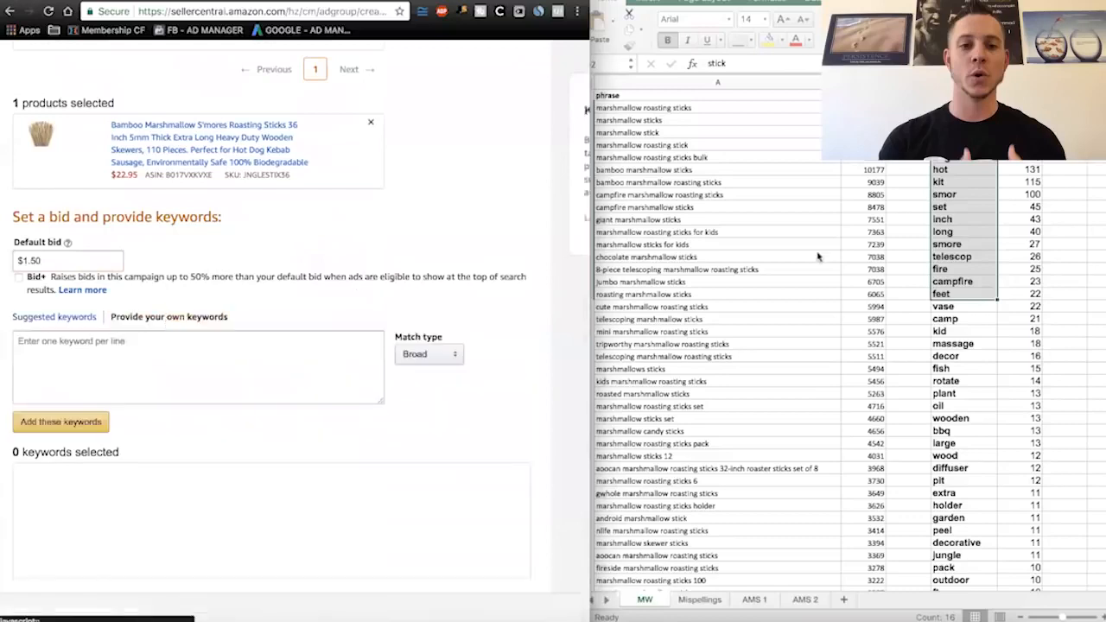
- Widen the workbook window, add filters to the MW sheet's header row, and sort the rows by volume in descending order
{"action": "left_click", "coordinate": [596, 95]}
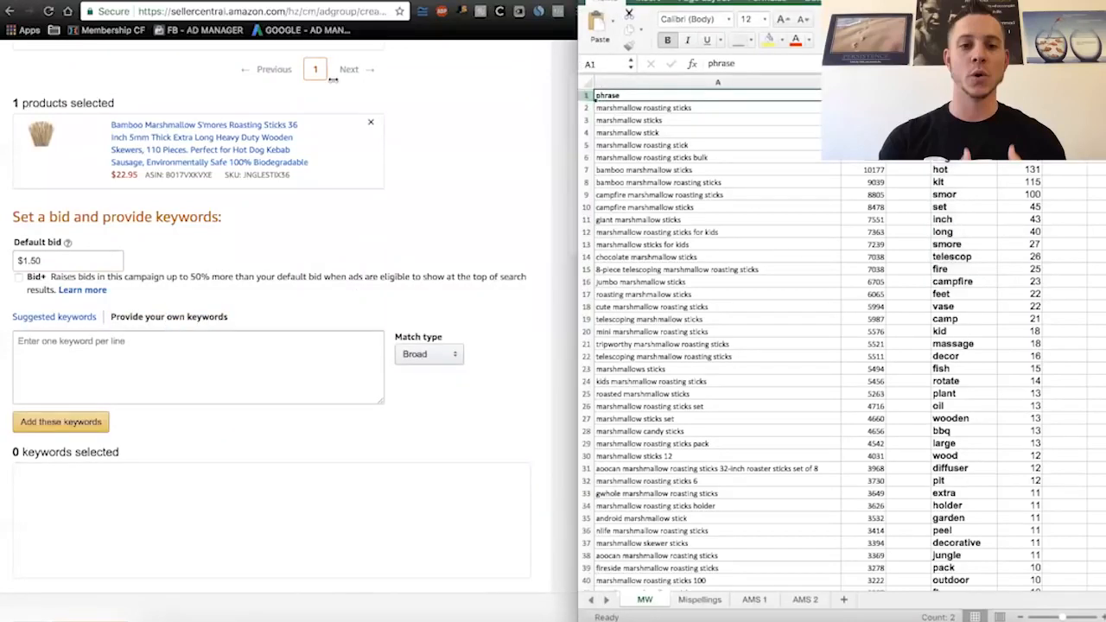
{"action": "left_click_drag", "start_coordinate": [575, 68], "coordinate": [304, 76]}
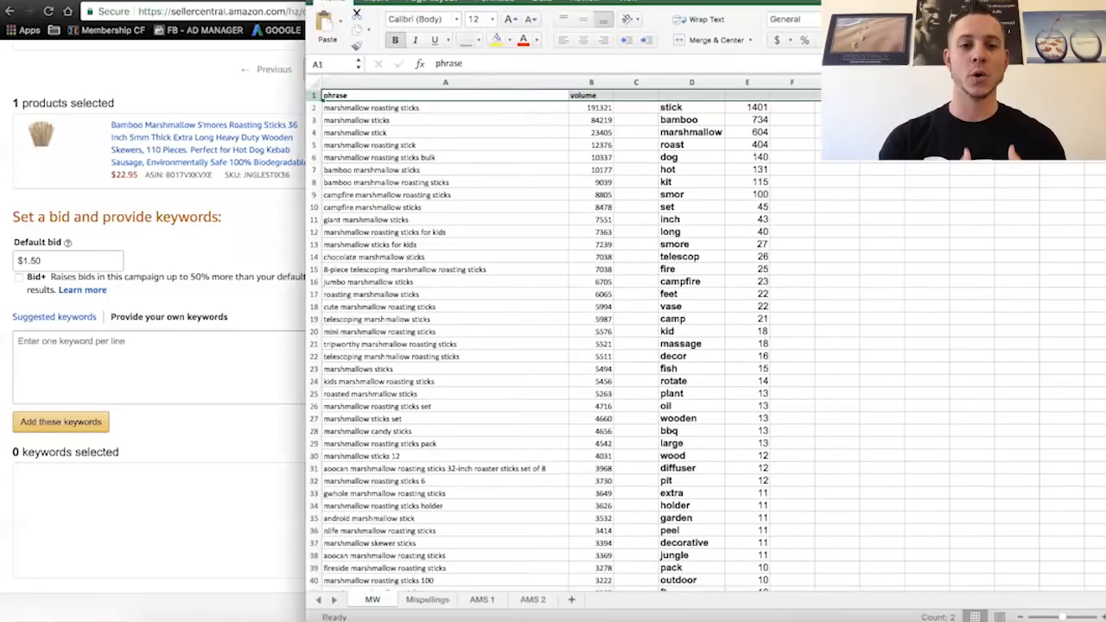
{"action": "key", "text": "super+shift+f"}
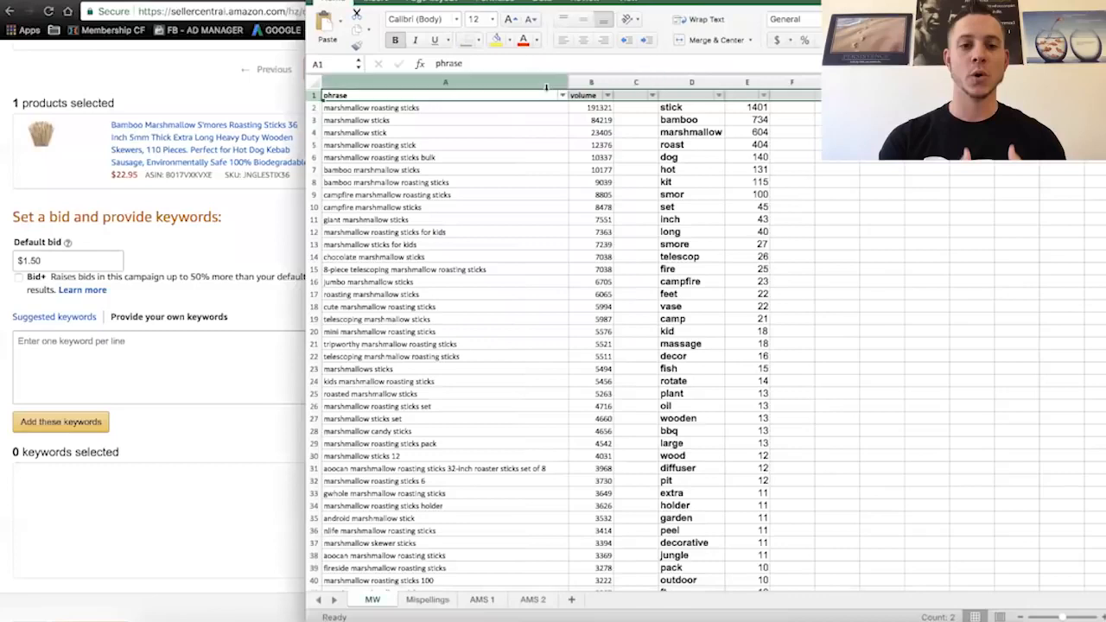
{"action": "left_click", "coordinate": [607, 97]}
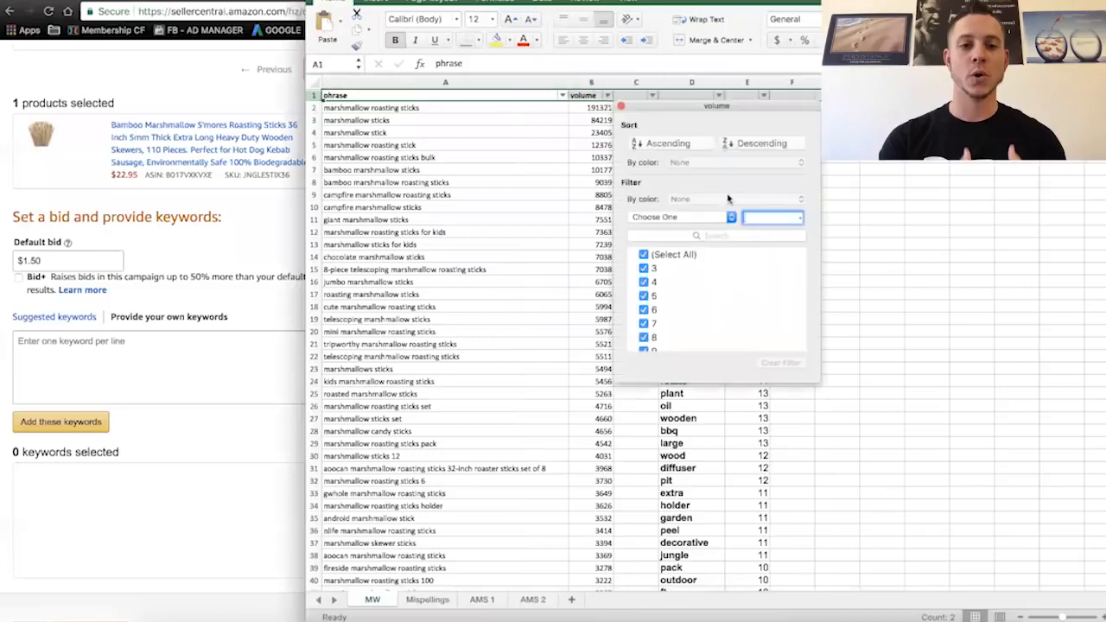
{"action": "left_click", "coordinate": [753, 143]}
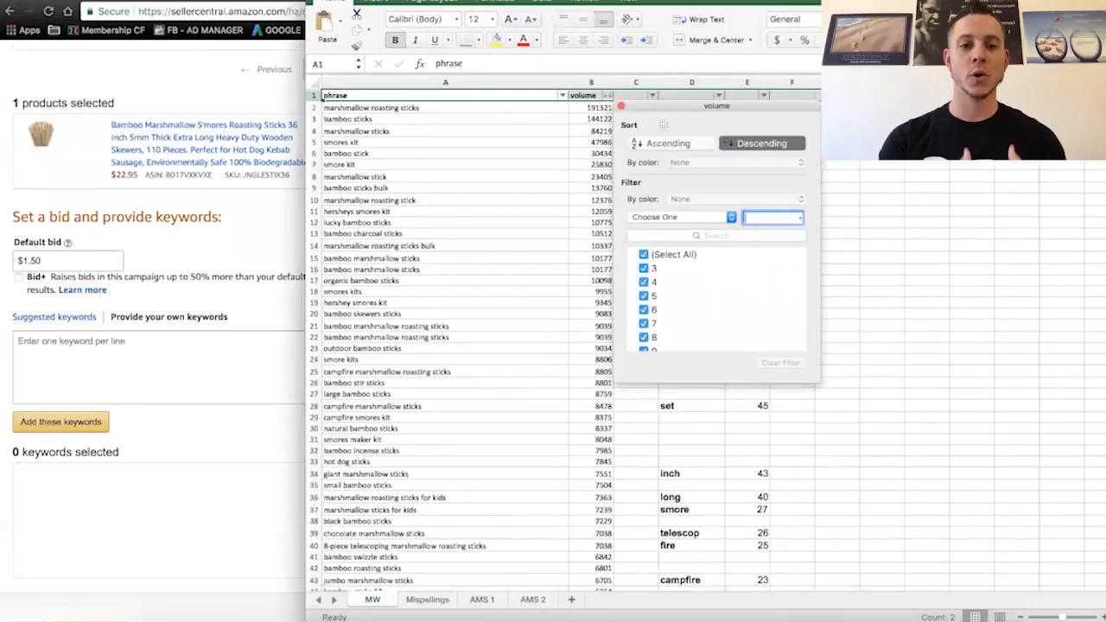
{"action": "left_click", "coordinate": [621, 106]}
- Copy the highest-volume phrases in column A of the MW sheet, from row 2 down to garden bamboo sticks in row 99
{"action": "left_click_drag", "start_coordinate": [533, 107], "coordinate": [522, 333]}
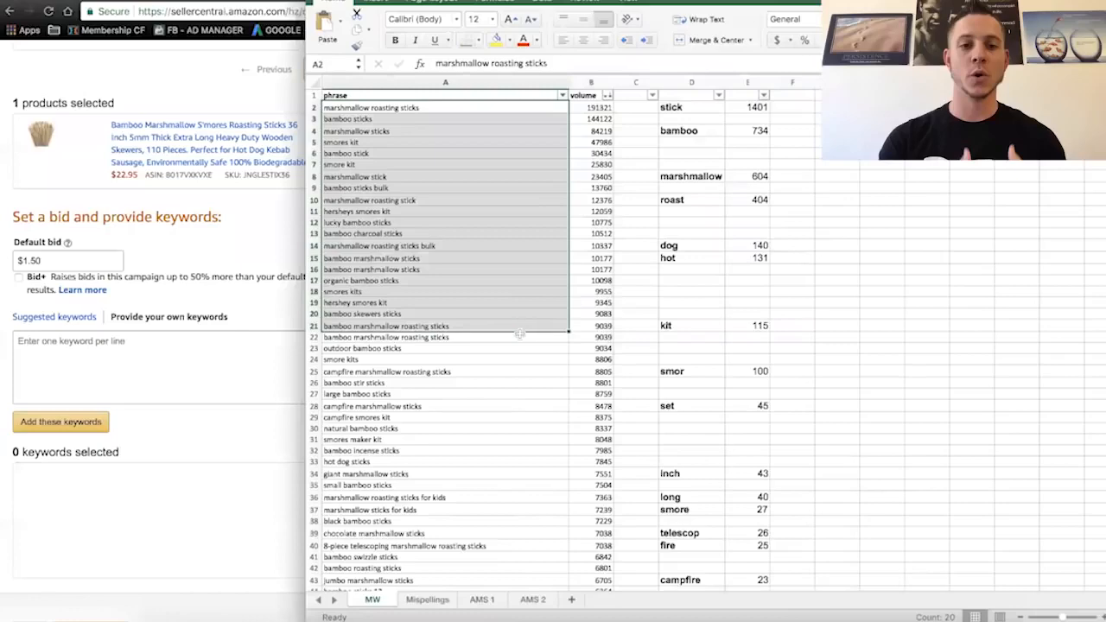
{"action": "scroll", "coordinate": [439, 404], "scroll_direction": "down", "scroll_amount": 10}
{"action": "scroll", "coordinate": [439, 404], "scroll_direction": "down", "scroll_amount": 9}
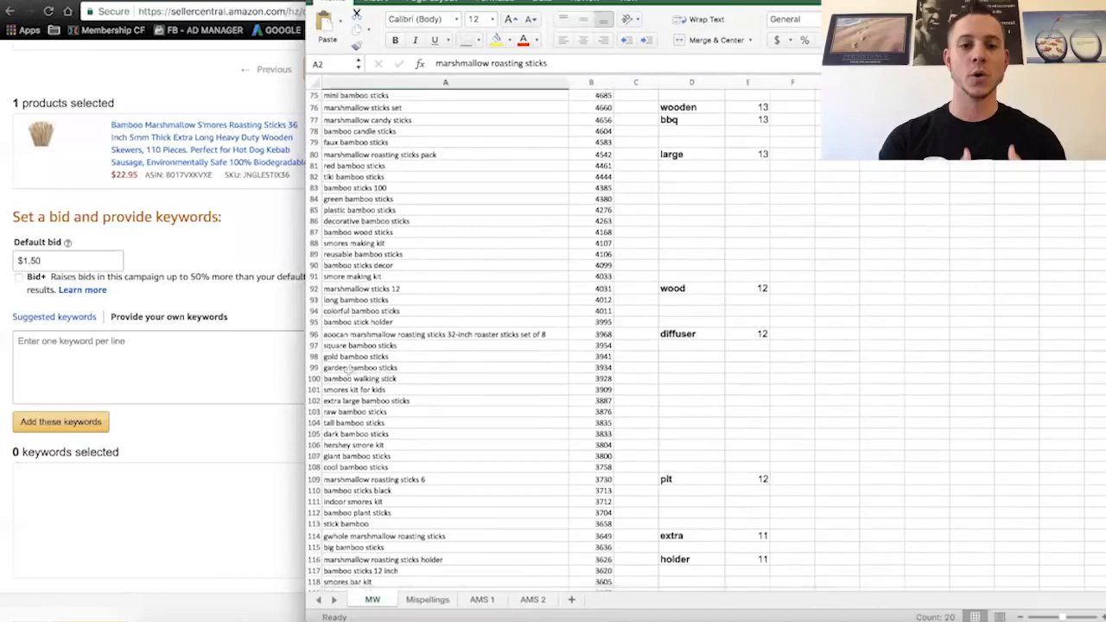
{"action": "left_click", "coordinate": [344, 367], "text": "shift"}
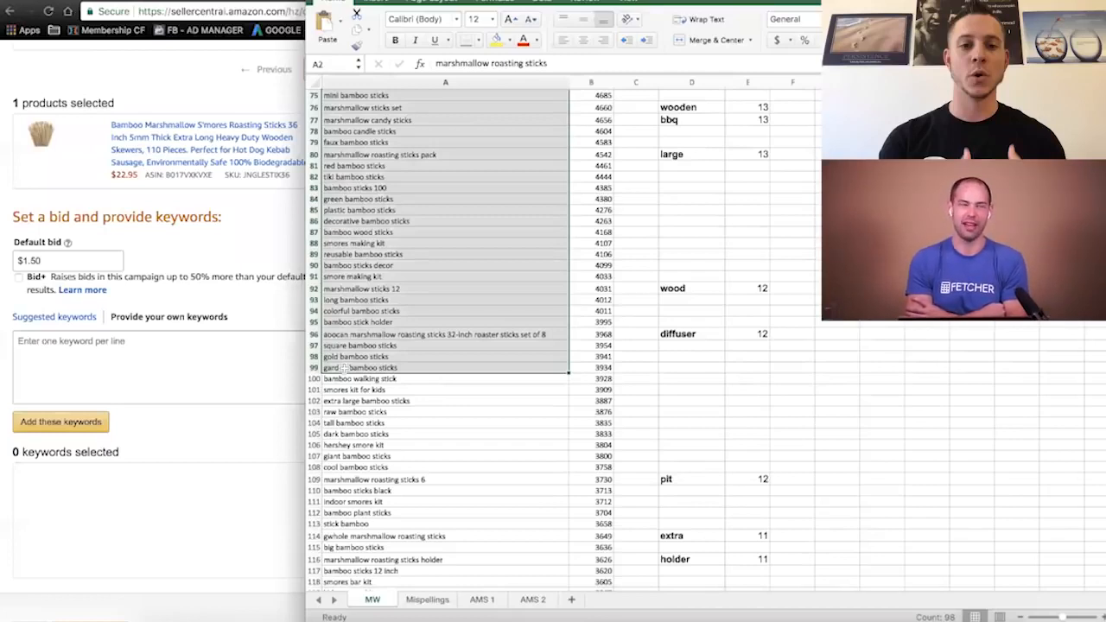
{"action": "key", "text": "super+c"}
{"action": "scroll", "coordinate": [355, 277], "scroll_direction": "down", "scroll_amount": 10}
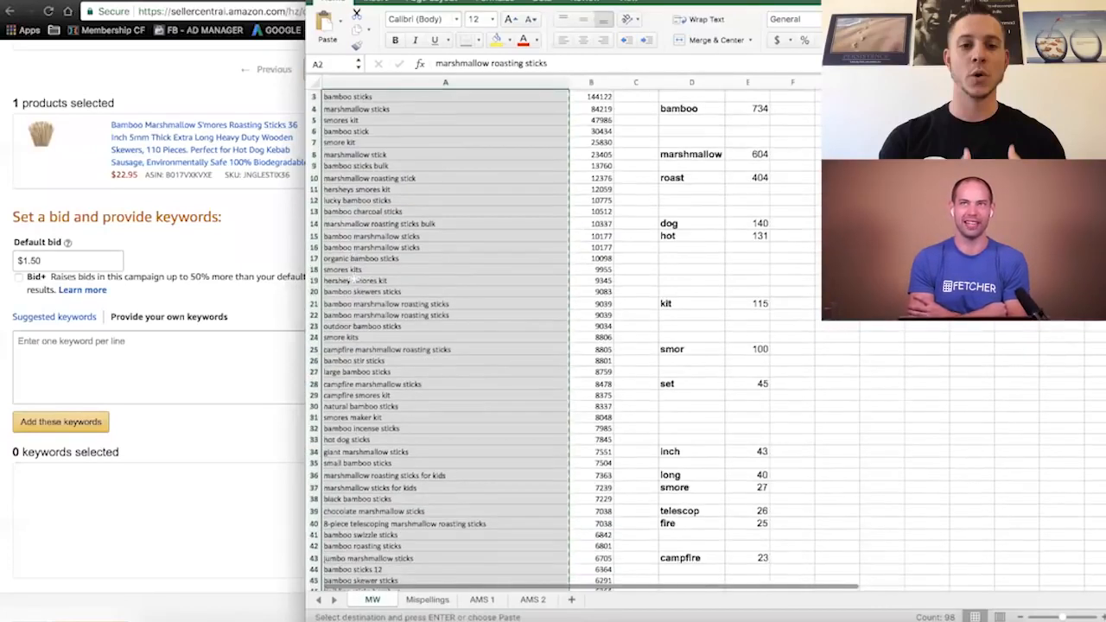
{"action": "scroll", "coordinate": [354, 276], "scroll_direction": "down", "scroll_amount": 10}
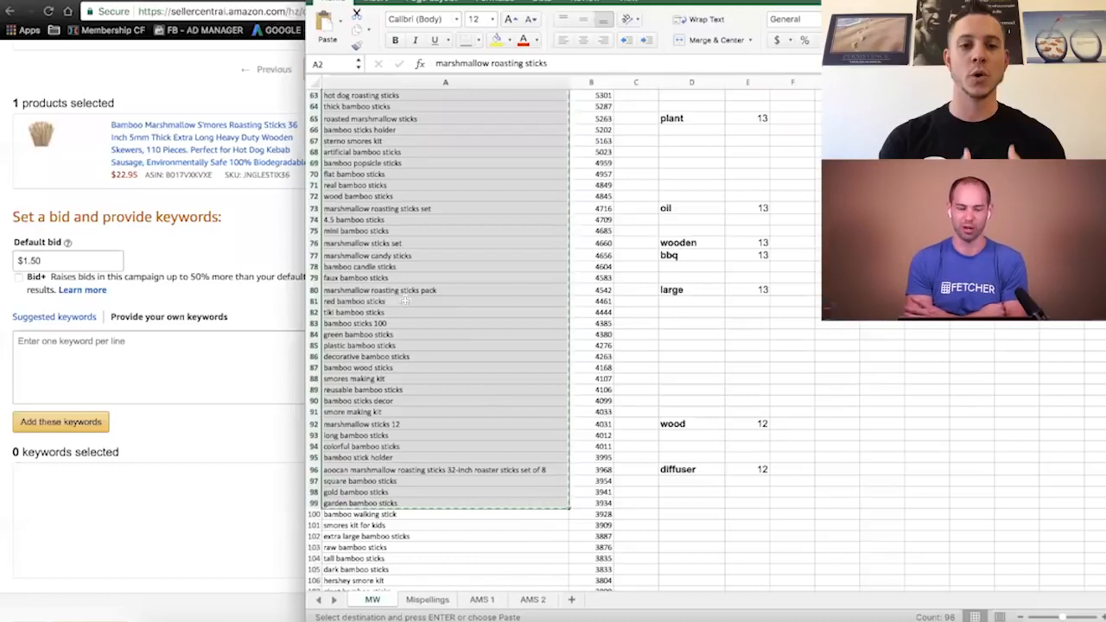
- Paste the copied phrases into the ad group's own keyword box in Seller Central
{"action": "left_click", "coordinate": [123, 358]}
{"action": "left_click", "coordinate": [88, 355]}
{"action": "key", "text": "ctrl+v"}
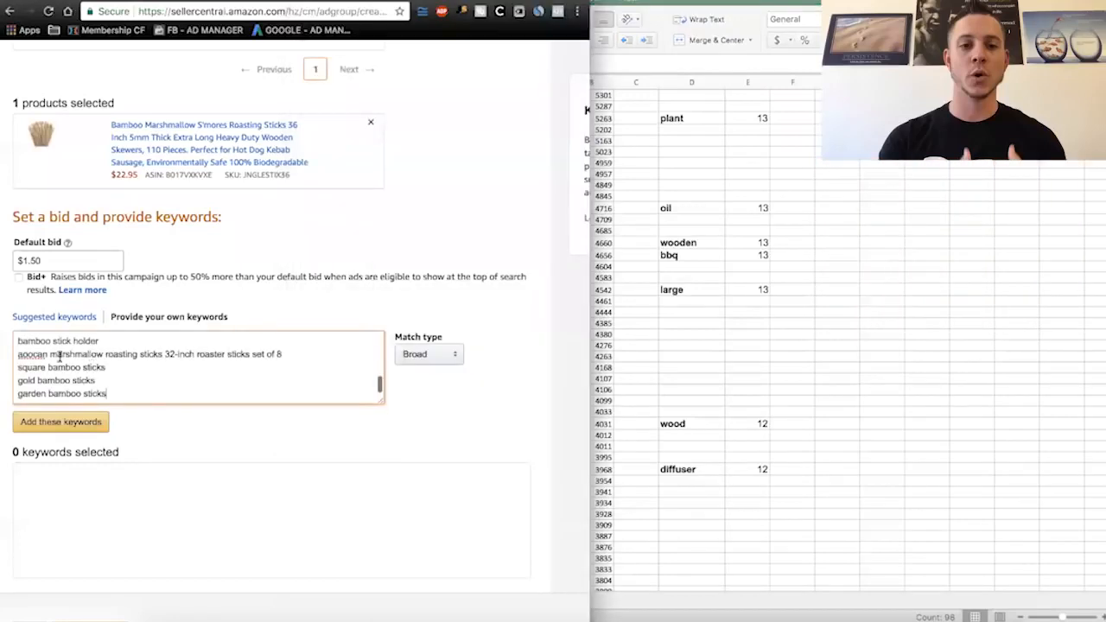
- Mark the garden bamboo sticks row in the MW sheet with an x in column C as the last phrase used
{"action": "left_click", "coordinate": [711, 372]}
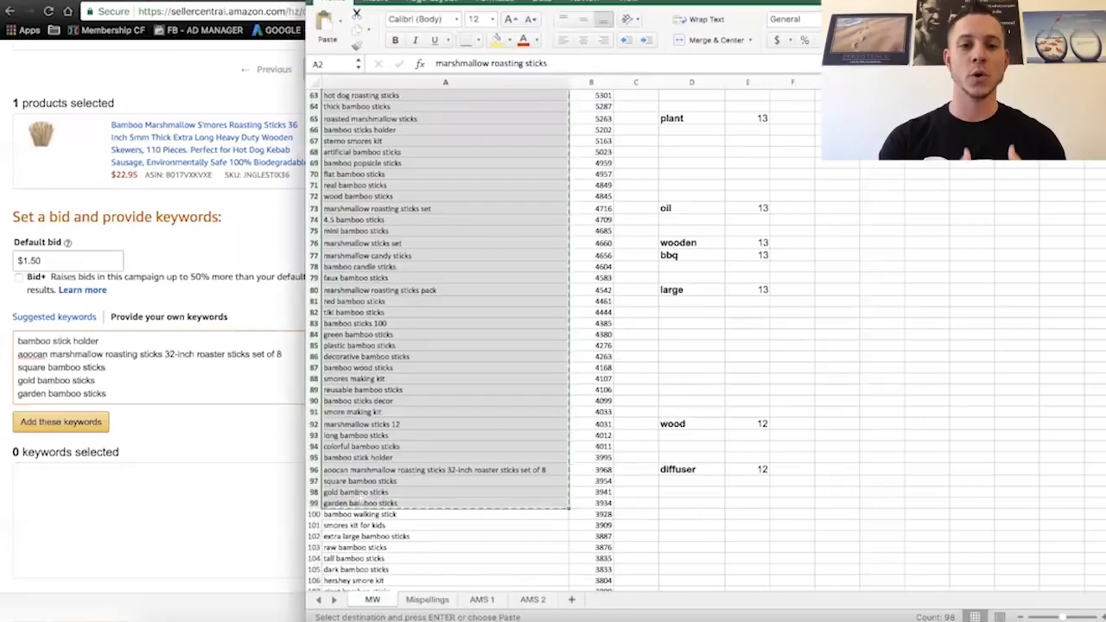
{"action": "left_click", "coordinate": [337, 505]}
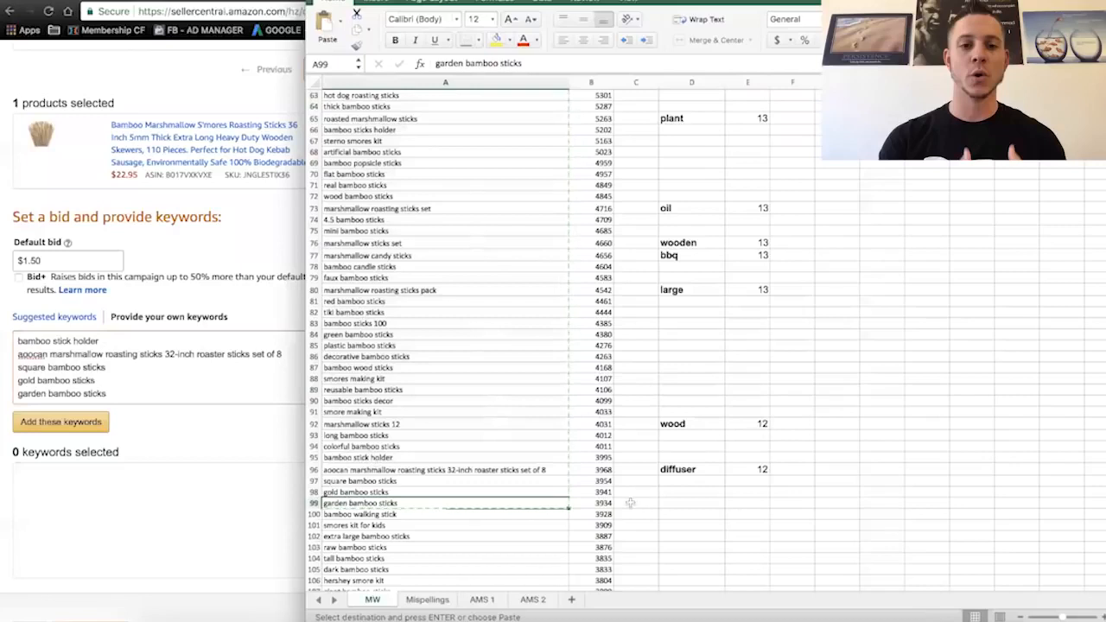
{"action": "left_click", "coordinate": [630, 502]}
{"action": "key", "text": "Escape"}
{"action": "left_click", "coordinate": [531, 472]}
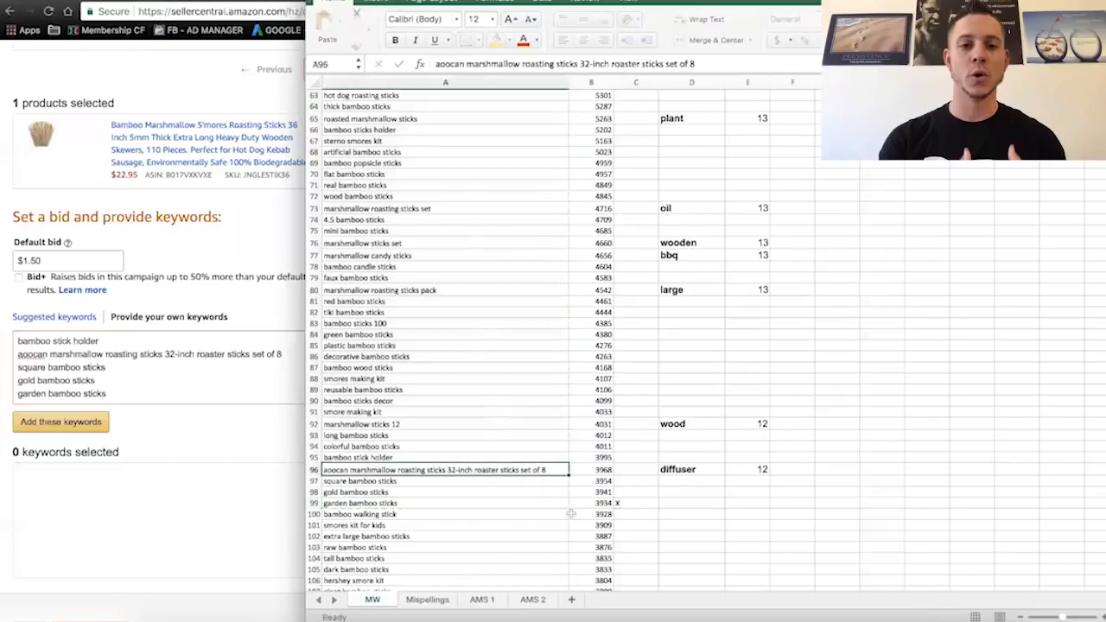
{"action": "left_click", "coordinate": [450, 501]}
- Set the match type of the pasted keywords to Phrase in the Seller Central ad group
{"action": "left_click", "coordinate": [169, 499]}
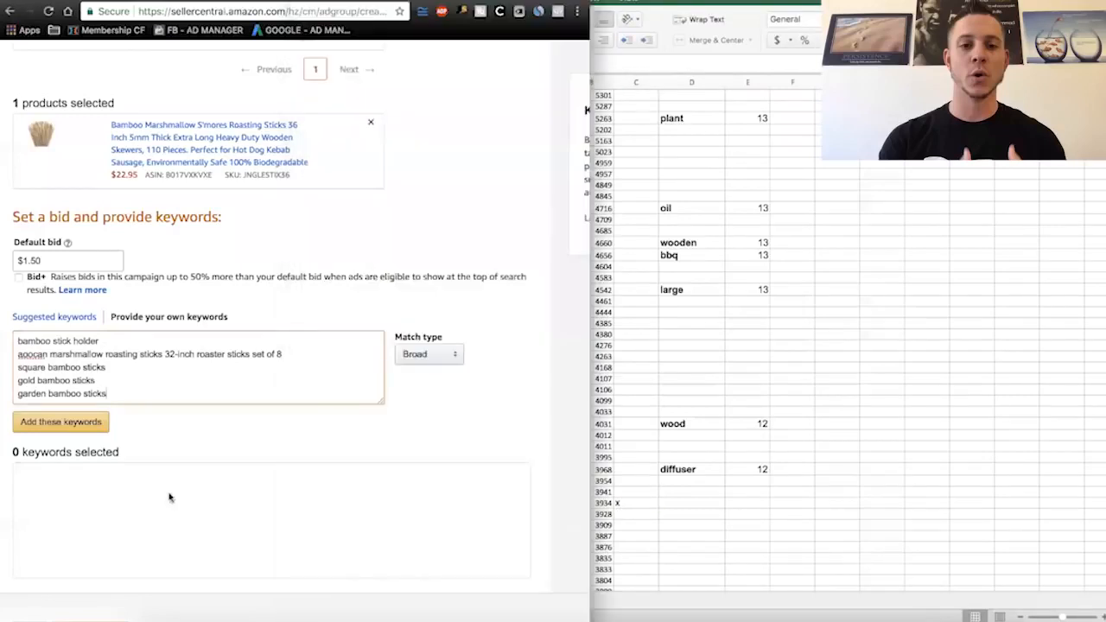
{"action": "left_click", "coordinate": [451, 355]}
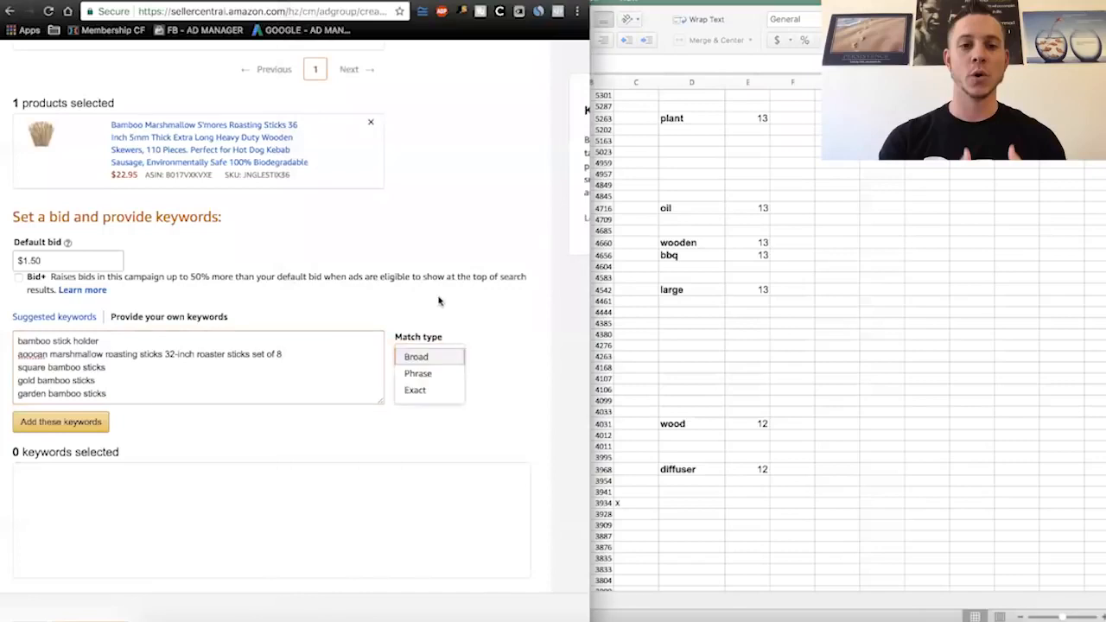
{"action": "left_click", "coordinate": [429, 377]}
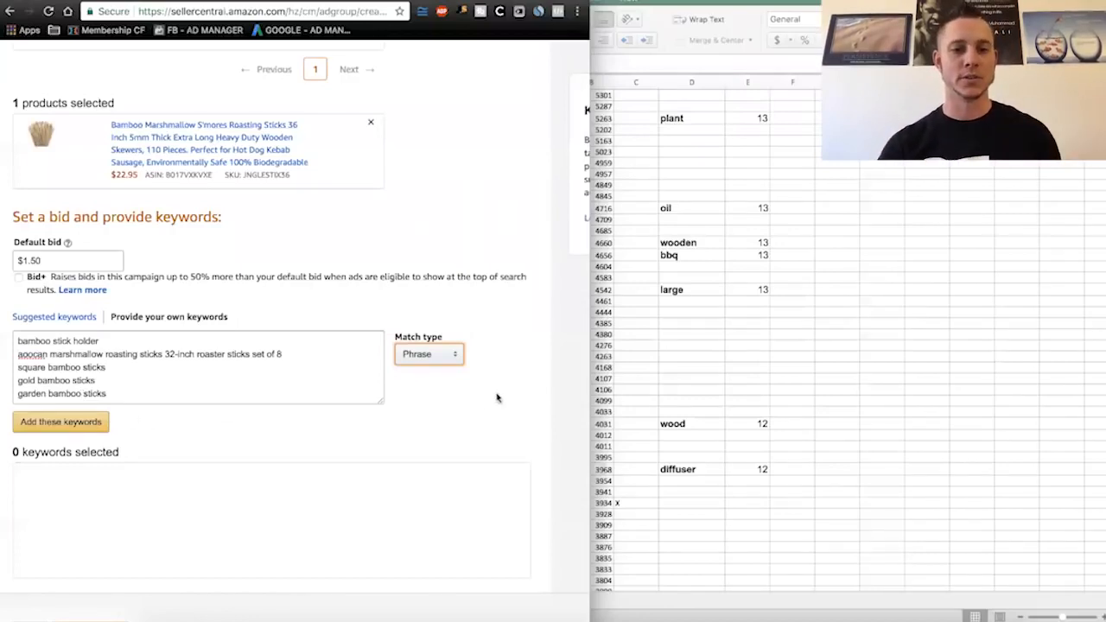
{"action": "scroll", "coordinate": [527, 384], "scroll_direction": "down", "scroll_amount": 1}
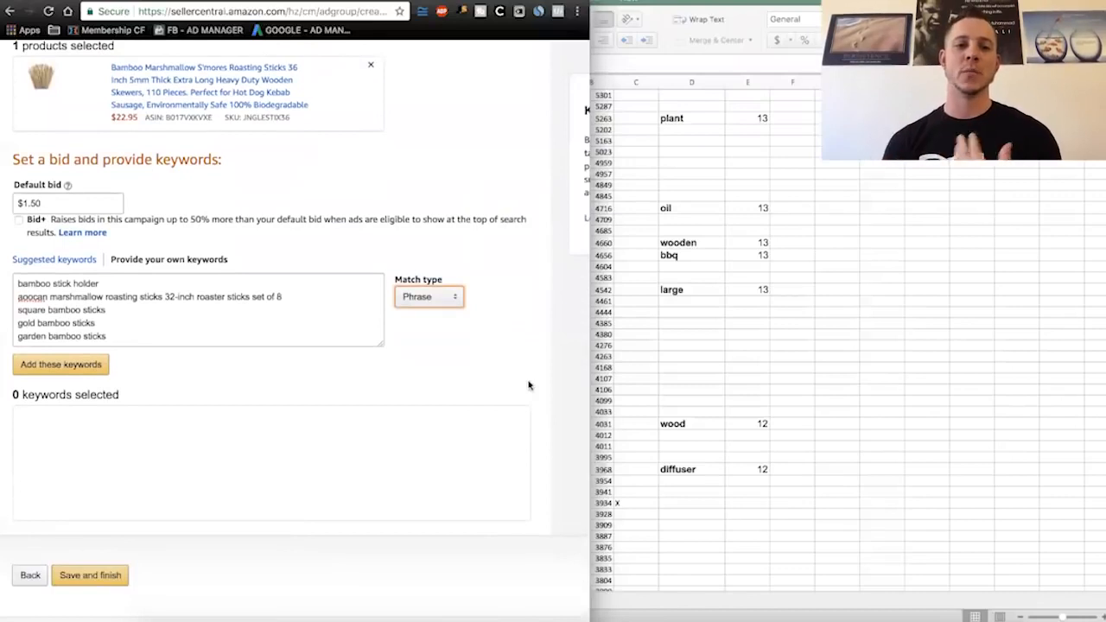